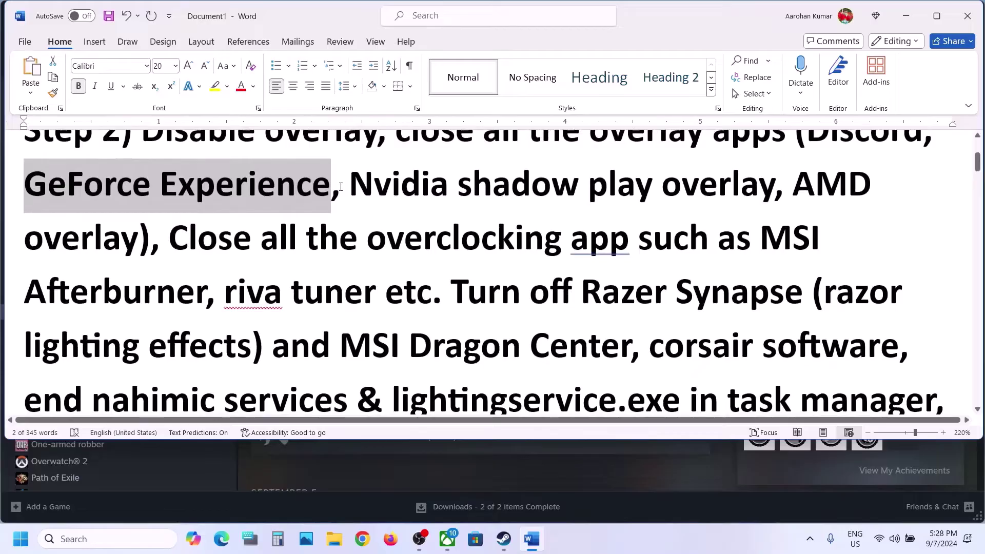
# Highlight the Step 2 instructions on closing overlay apps, overclocking tools, lighting software and Firefox/chrome browsers while reading through them
pyautogui.scroll(3, 340, 187)
pyautogui.moveTo(378, 272); pyautogui.dragTo(168, 382)
pyautogui.scroll(-3, 248, 230)
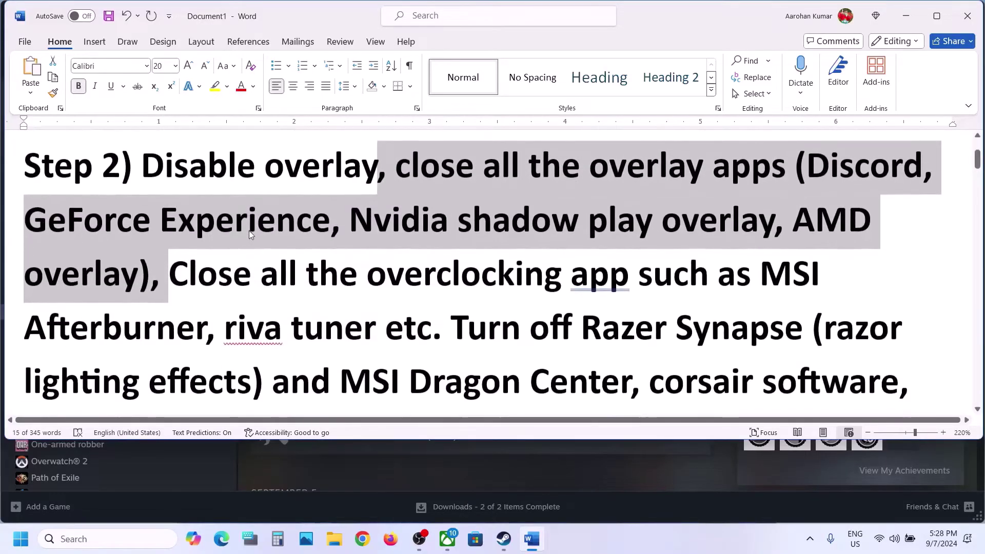
pyautogui.moveTo(170, 275); pyautogui.dragTo(389, 276)
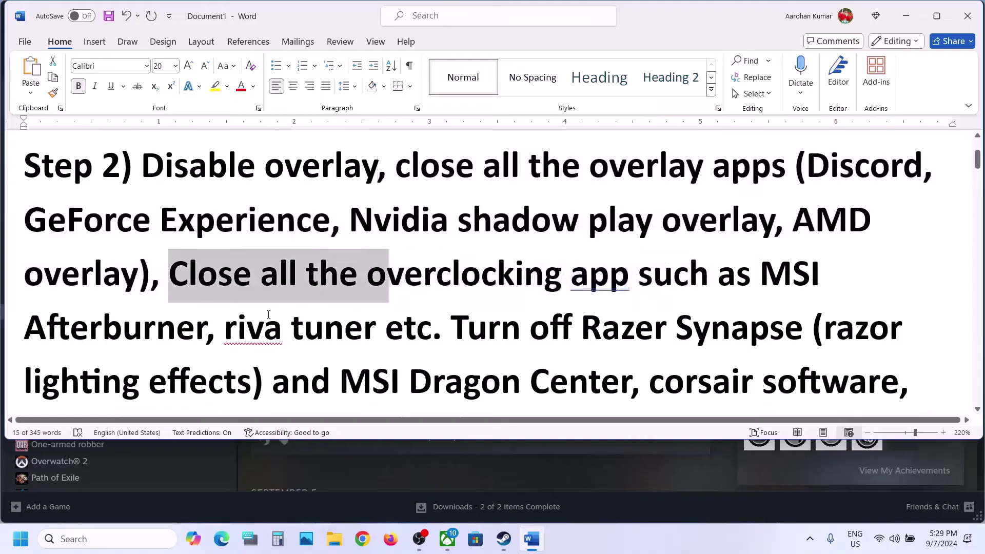
pyautogui.moveTo(268, 314); pyautogui.dragTo(432, 328)
pyautogui.scroll(-1, 362, 270)
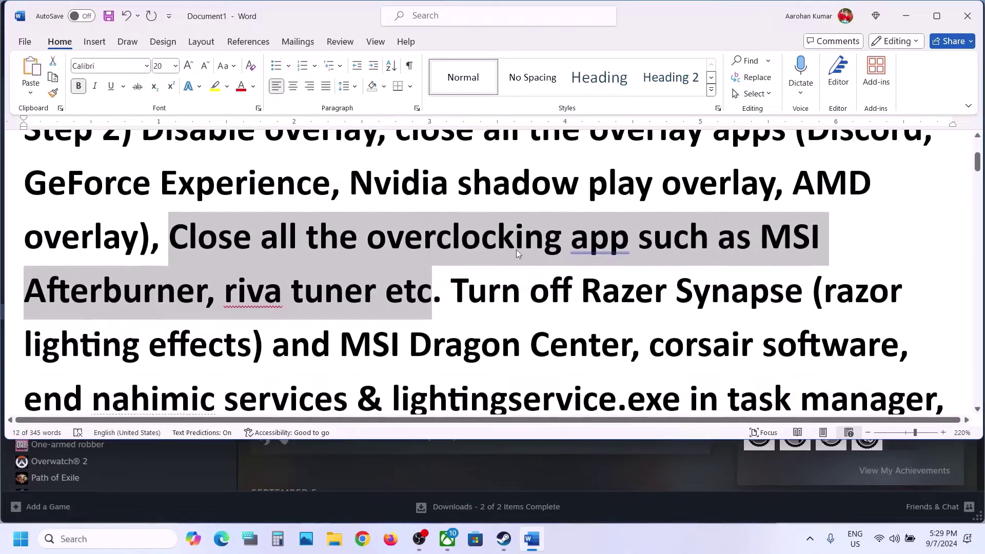
pyautogui.scroll(-2, 461, 293)
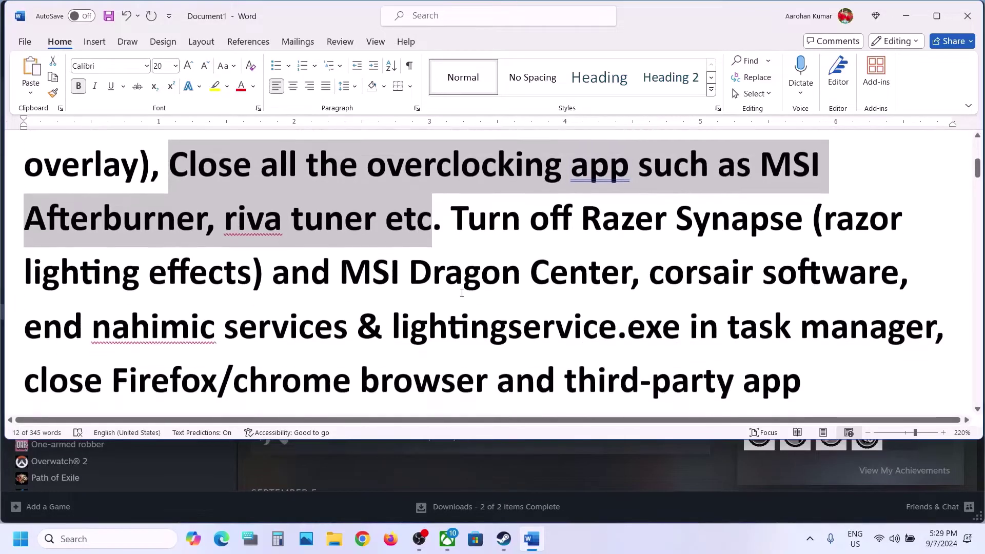
pyautogui.moveTo(452, 205); pyautogui.dragTo(909, 310)
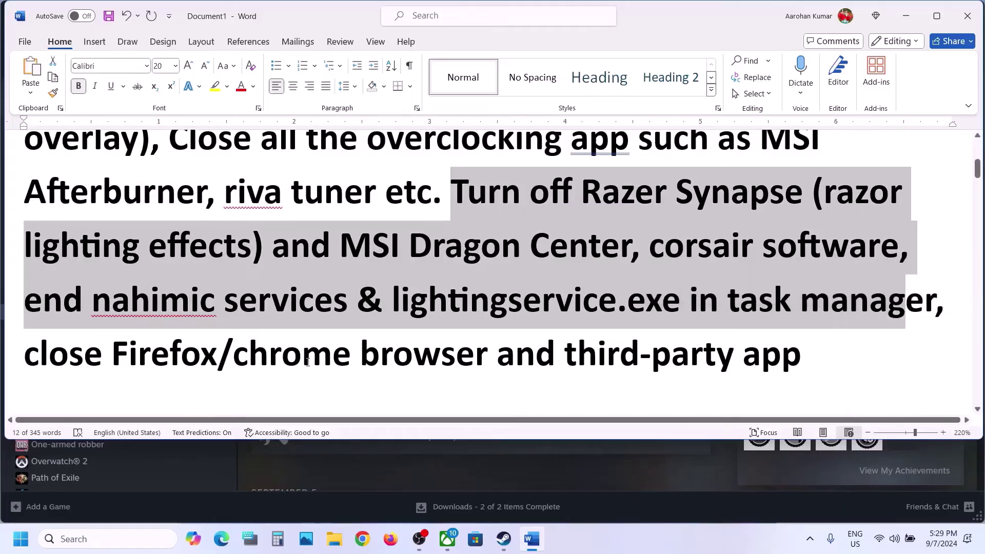
pyautogui.moveTo(165, 370); pyautogui.dragTo(493, 362)
pyautogui.scroll(-2, 483, 323)
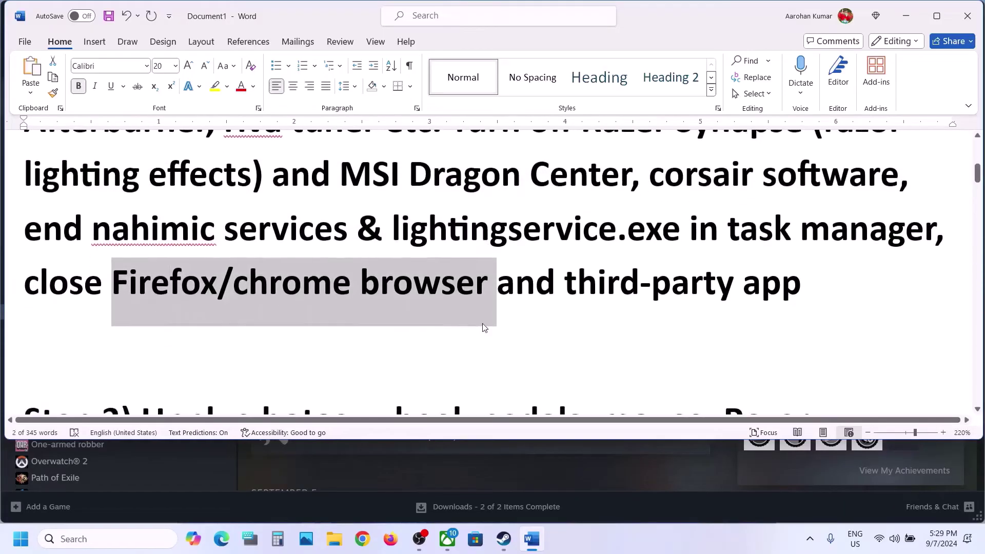
# Read Step 3, highlighting the instructions to unplug peripherals and USB adapters and to disconnect multiple monitors
pyautogui.scroll(-5, 482, 327)
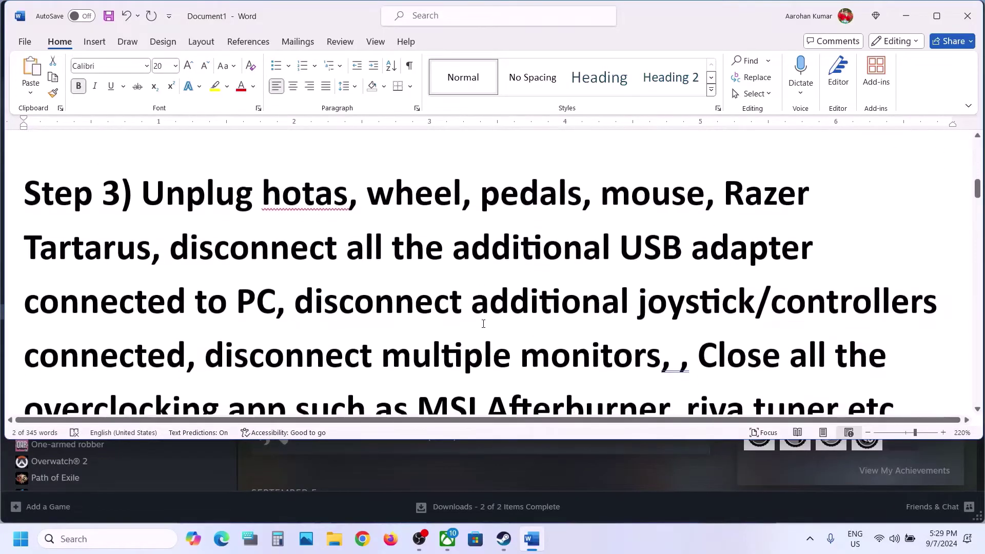
pyautogui.moveTo(148, 203); pyautogui.dragTo(793, 194)
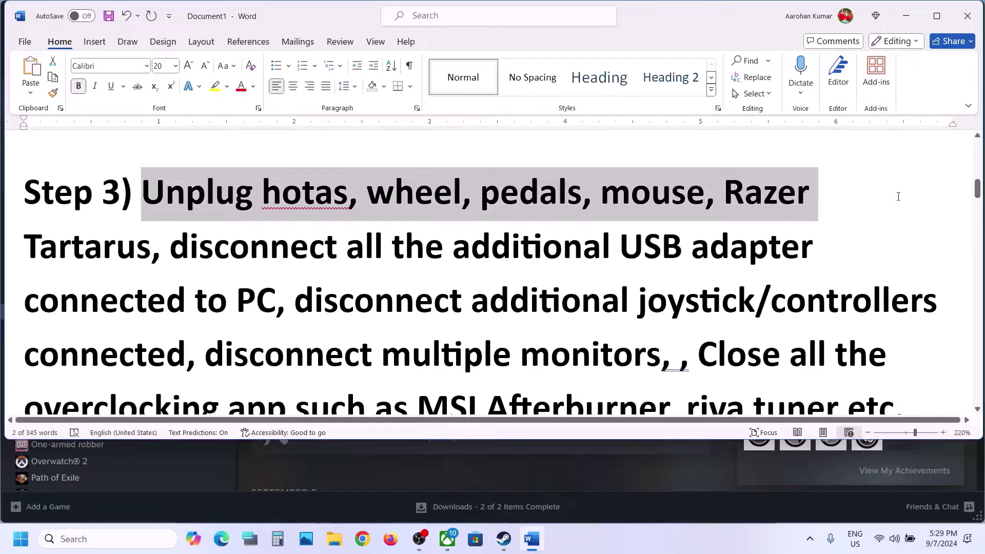
pyautogui.moveTo(898, 197); pyautogui.dragTo(267, 309)
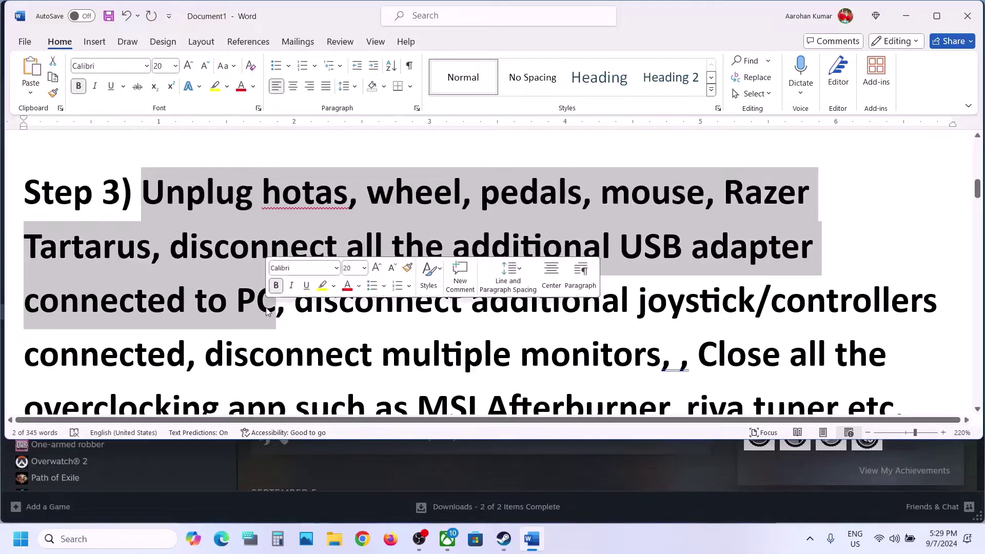
pyautogui.scroll(-1, 305, 246)
pyautogui.moveTo(305, 247); pyautogui.dragTo(626, 279)
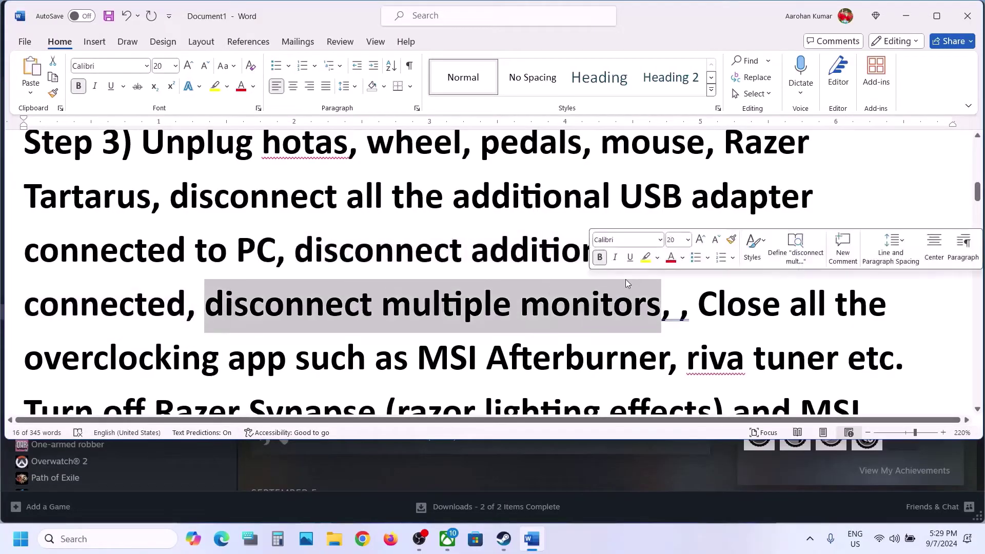
# Delete the repeated passage in Step 3 from "Close all the overclocking app" through "third-party app,"
pyautogui.scroll(-1, 626, 280)
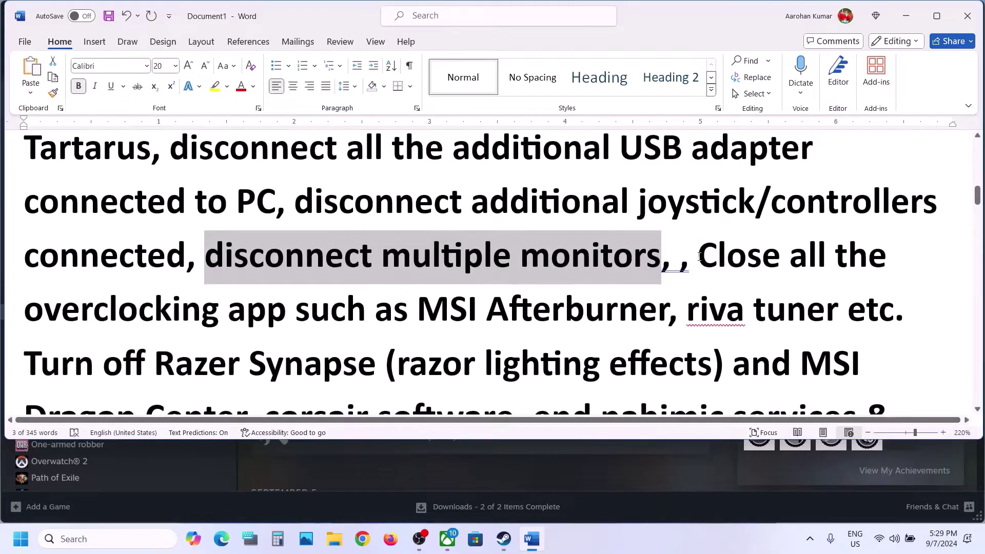
pyautogui.moveTo(699, 257); pyautogui.dragTo(477, 282)
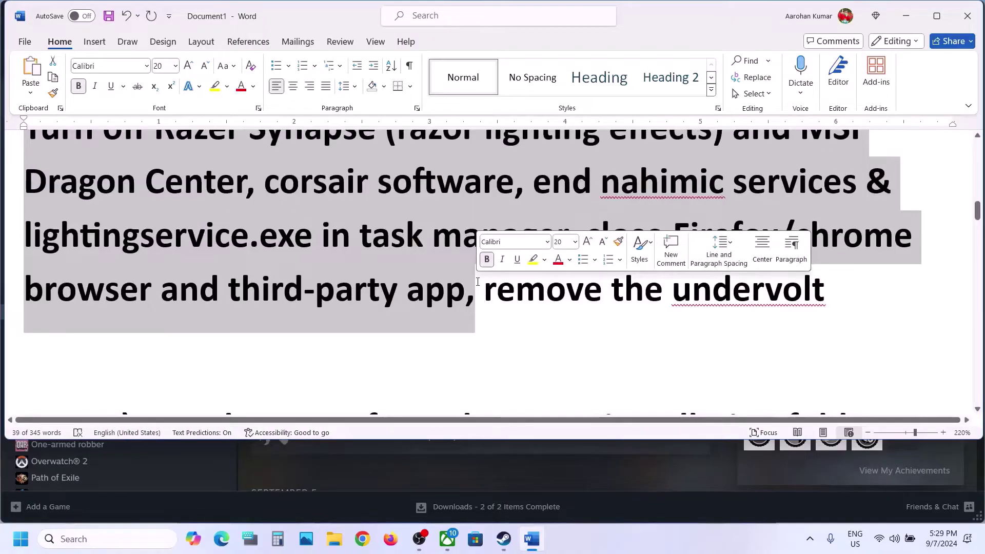
pyautogui.press('BackSpace')
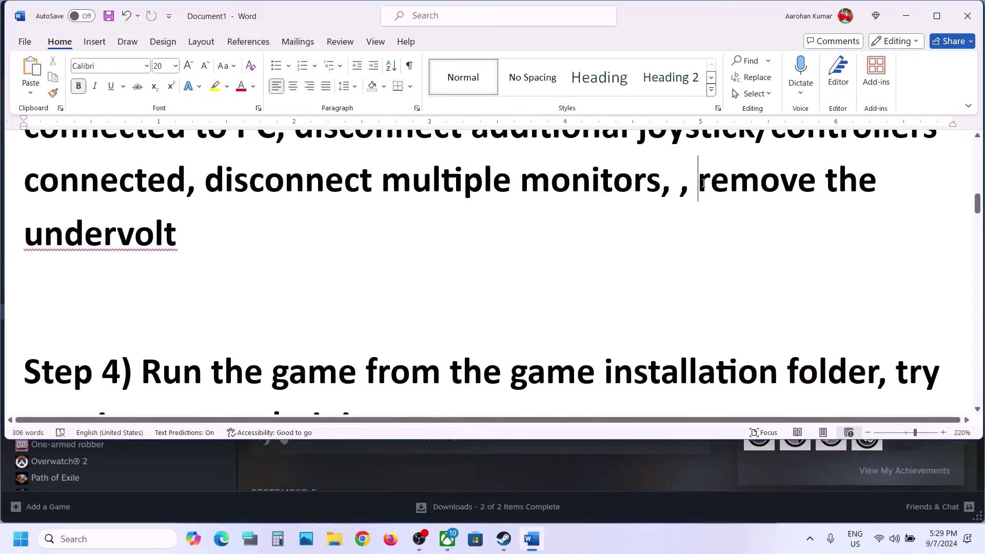
# Highlight "remove the undervolt" in Step 3 and "Run the game from the game installation folder" in Step 4
pyautogui.moveTo(699, 184); pyautogui.dragTo(833, 215)
pyautogui.scroll(-1, 392, 359)
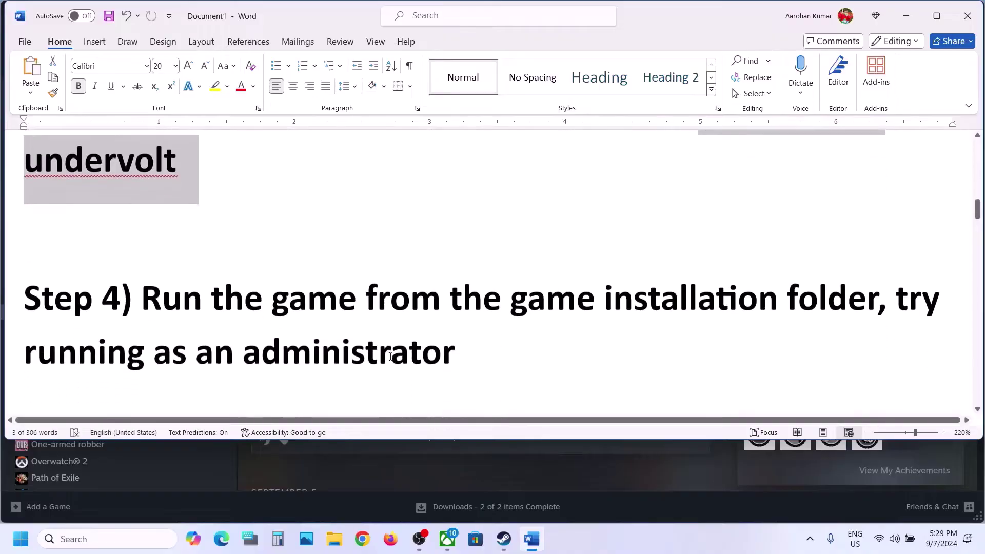
pyautogui.scroll(-1, 390, 356)
pyautogui.moveTo(148, 259); pyautogui.dragTo(789, 267)
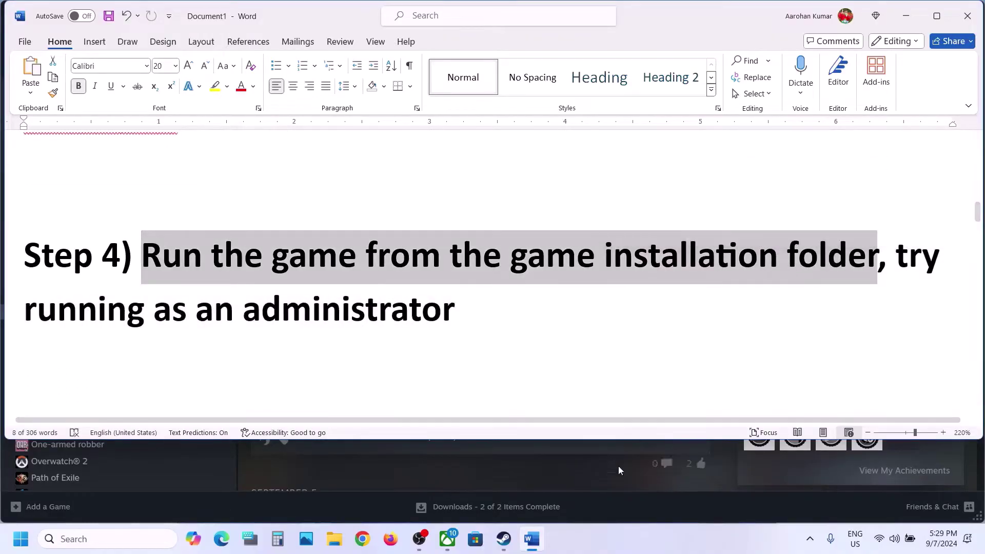
# Switch to Steam and browse the local files of NBA 2K25 to open its installation folder
pyautogui.click(608, 485)
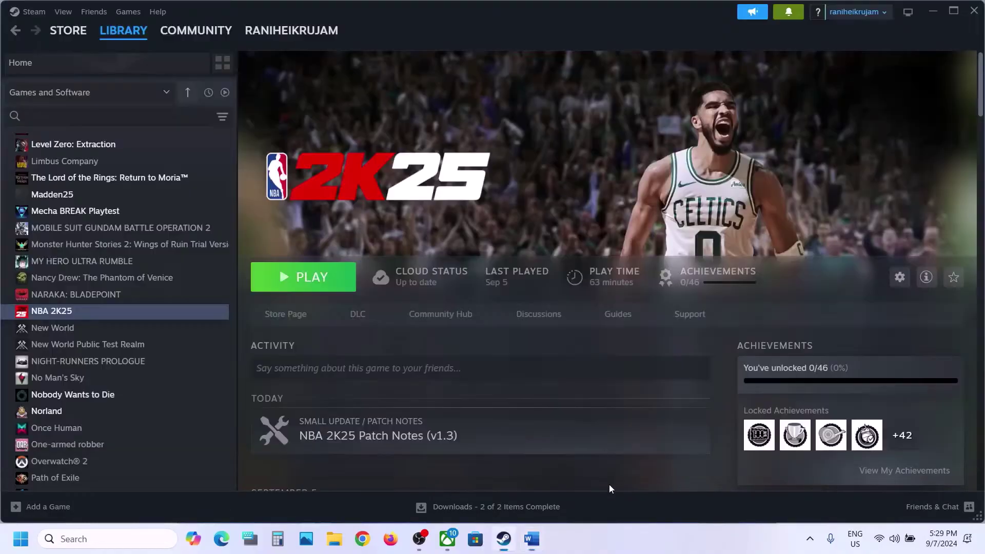
pyautogui.rightClick(124, 316)
pyautogui.moveTo(171, 394)
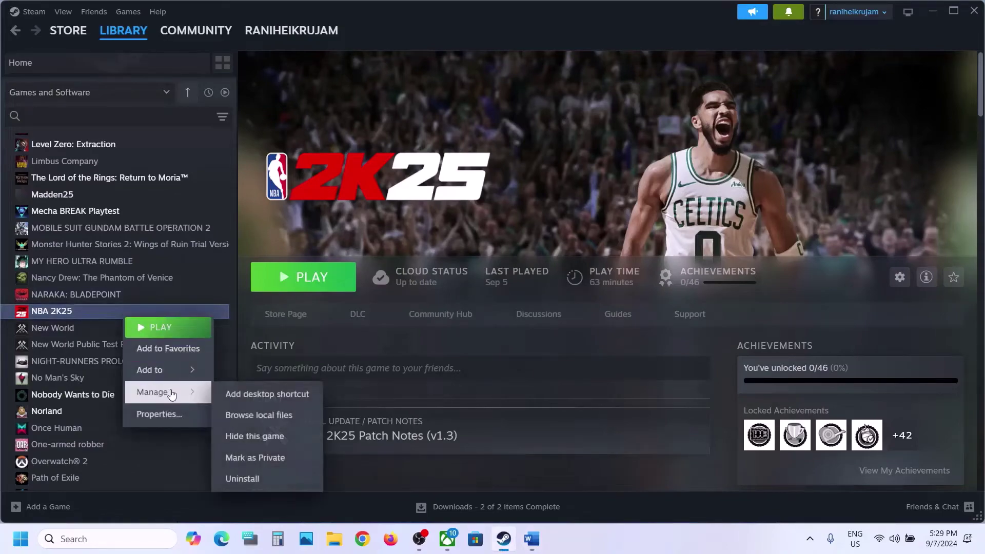
pyautogui.click(275, 414)
# Set the NBA2K25 application to run as an administrator in its compatibility properties and apply the setting
pyautogui.scroll(-12, 341, 231)
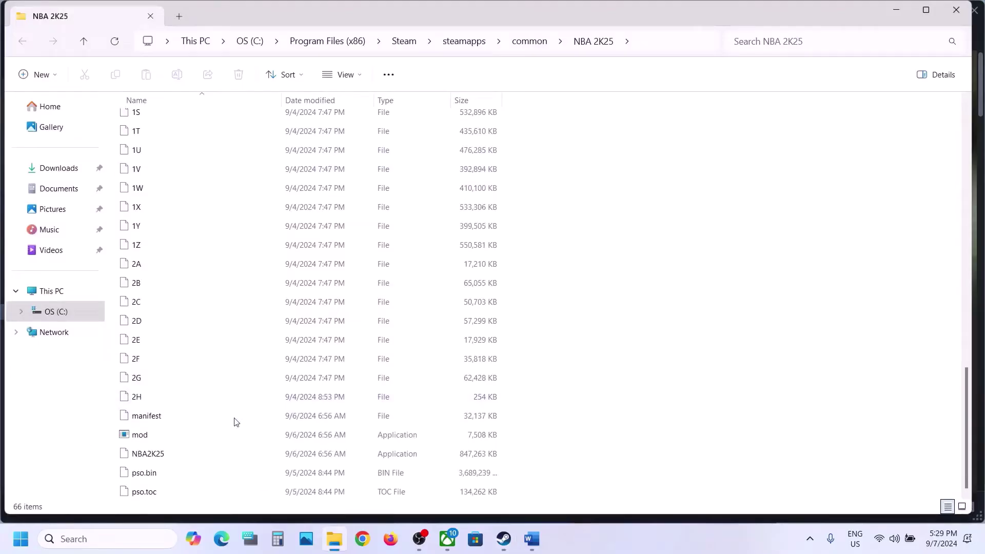
pyautogui.click(180, 459)
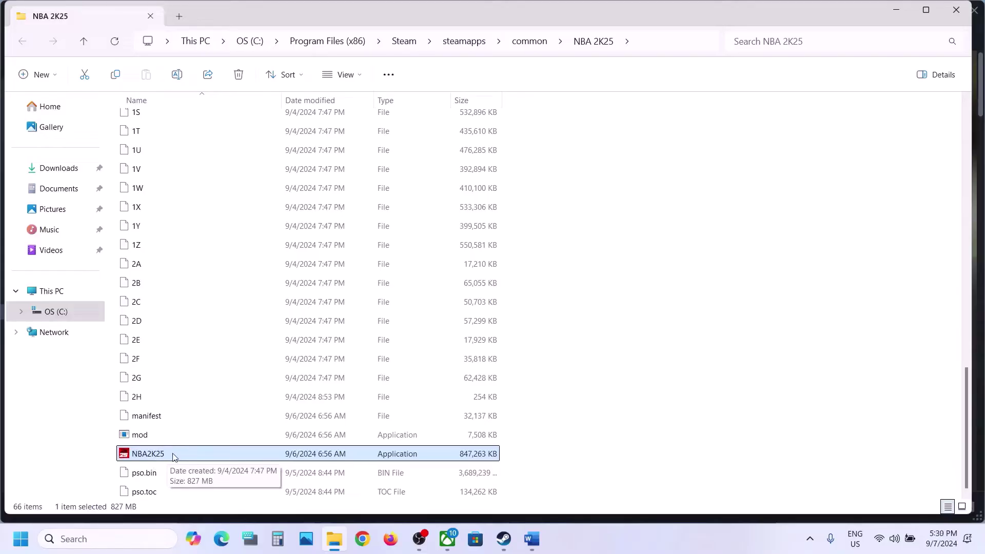
pyautogui.rightClick(174, 457)
pyautogui.click(229, 354)
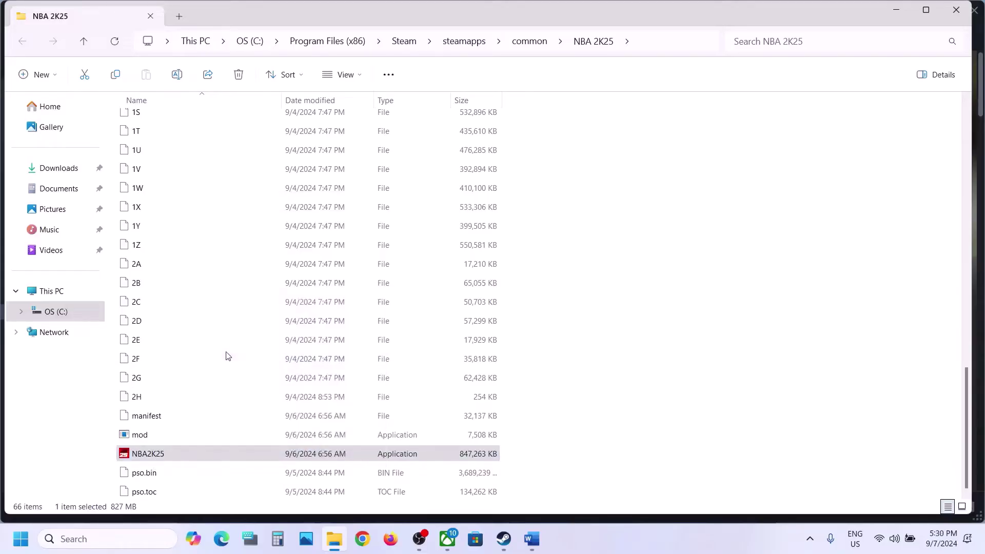
pyautogui.click(281, 205)
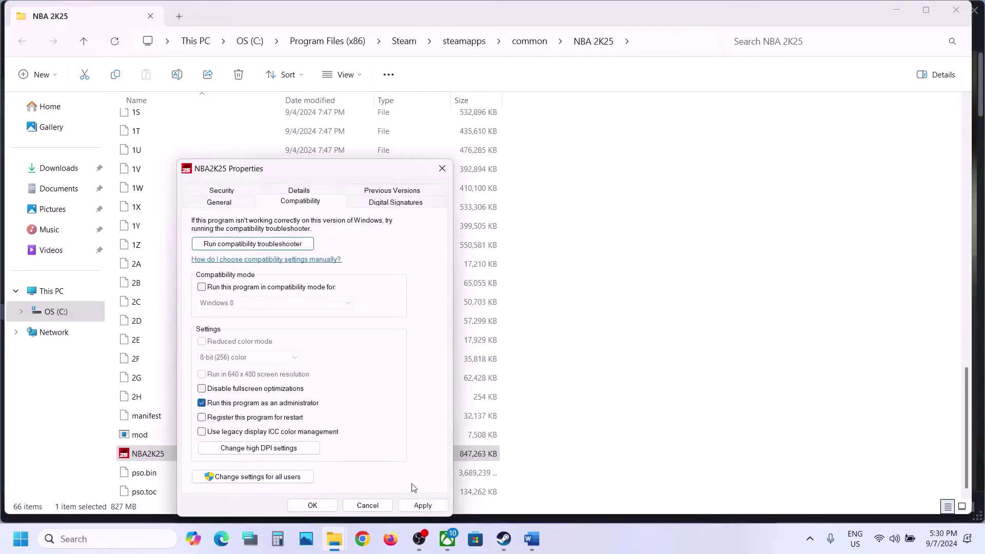
pyautogui.click(422, 506)
pyautogui.click(313, 506)
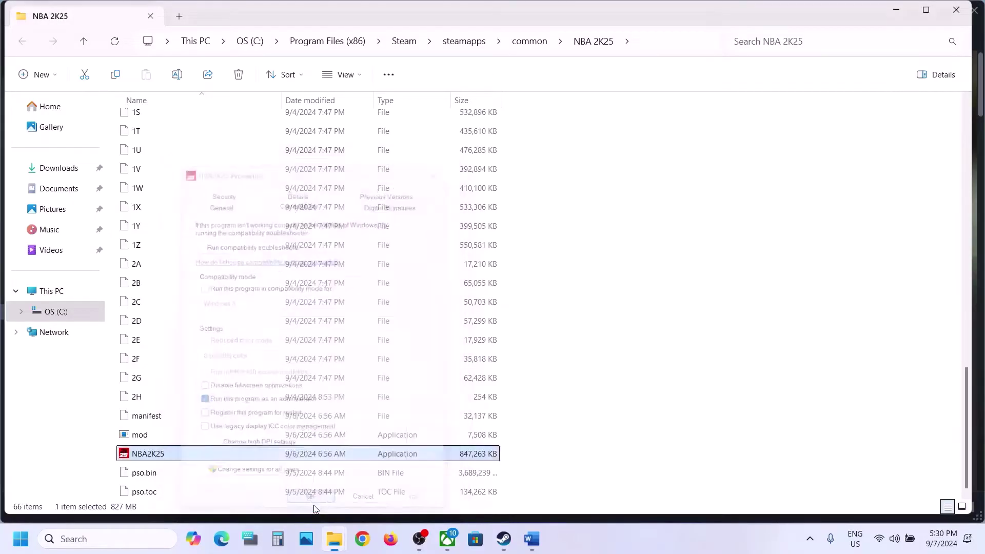
# Enable "Disable fullscreen optimizations" in the NBA2K25 application's compatibility properties and apply it
pyautogui.rightClick(172, 459)
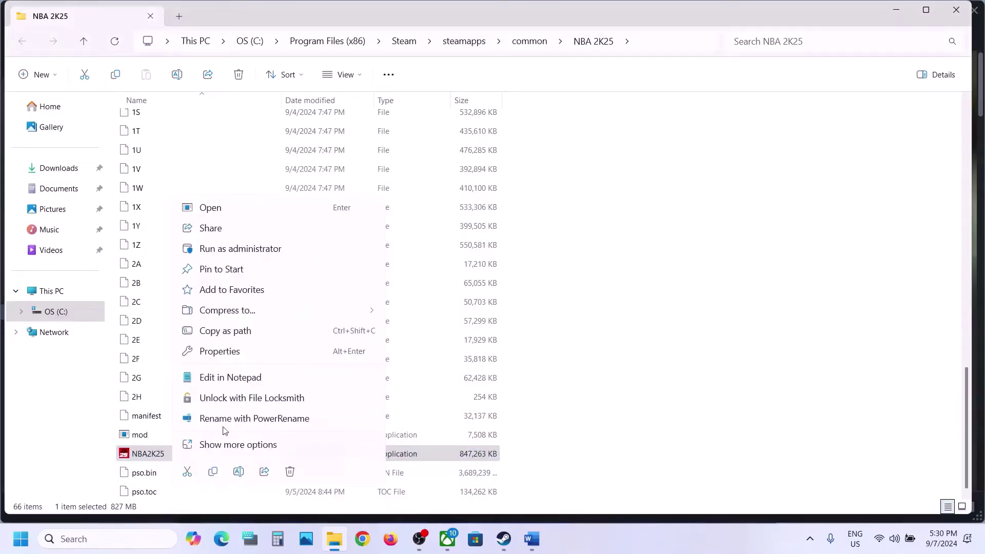
pyautogui.click(214, 352)
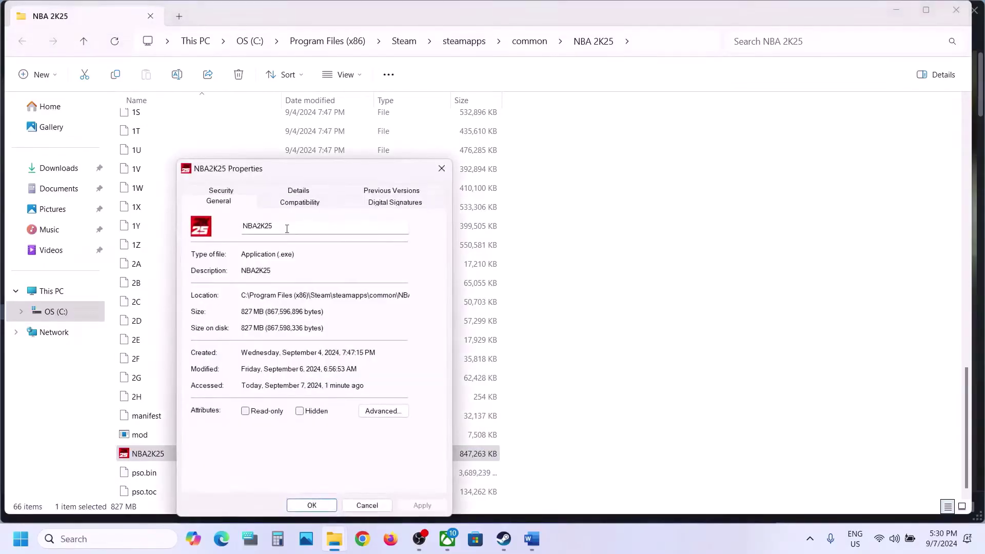
pyautogui.click(283, 203)
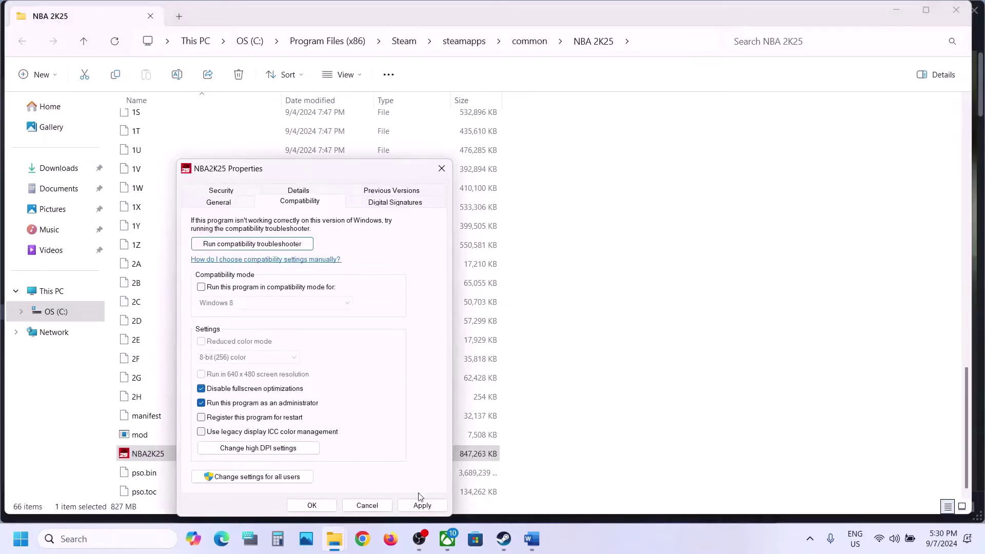
pyautogui.click(421, 504)
pyautogui.click(312, 505)
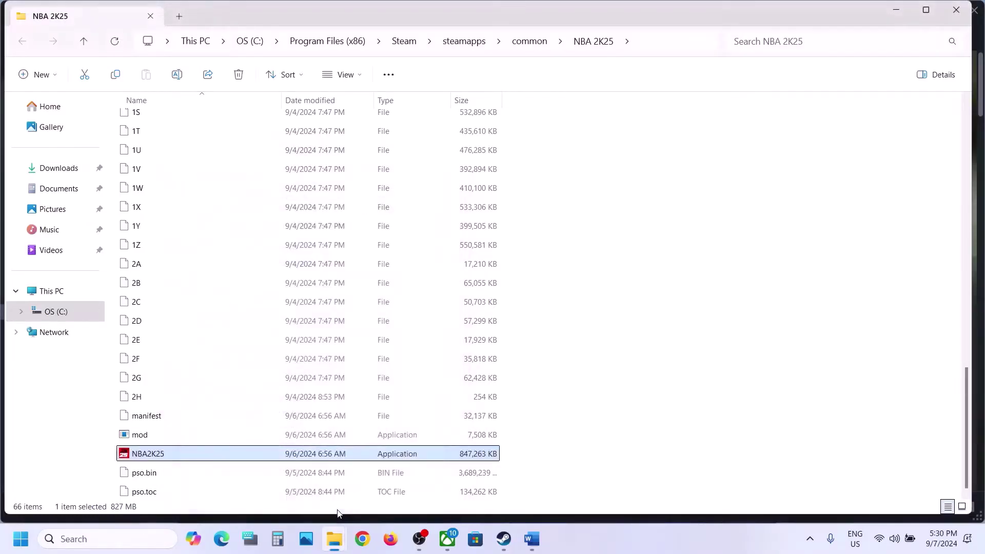
# Clear "Disable fullscreen optimizations" in the NBA2K25 application's compatibility properties and apply the change
pyautogui.rightClick(152, 456)
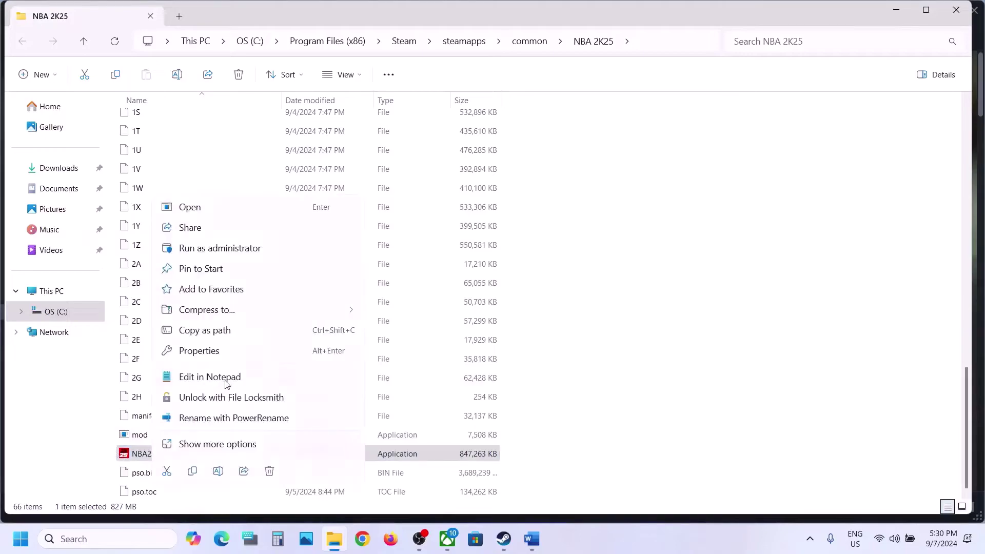
pyautogui.click(201, 352)
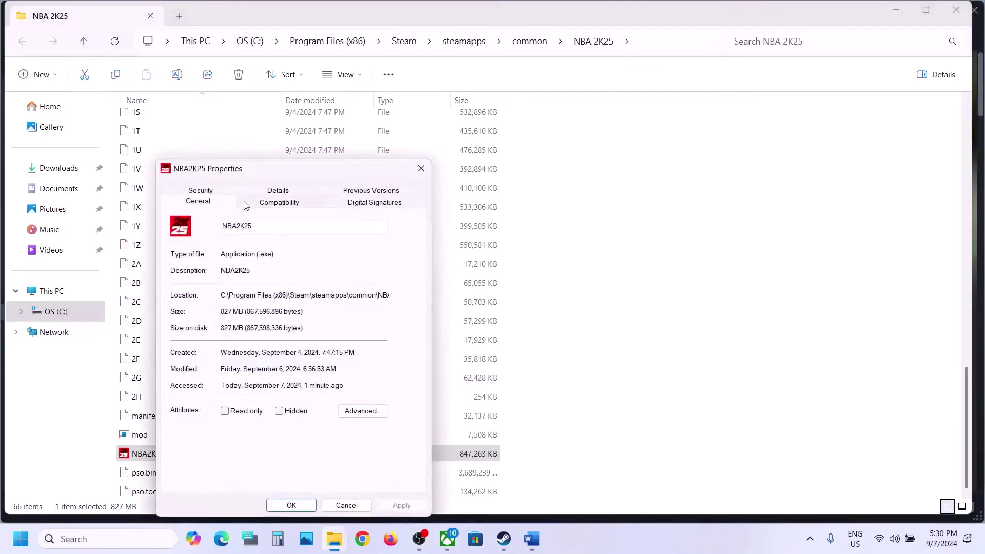
pyautogui.click(259, 202)
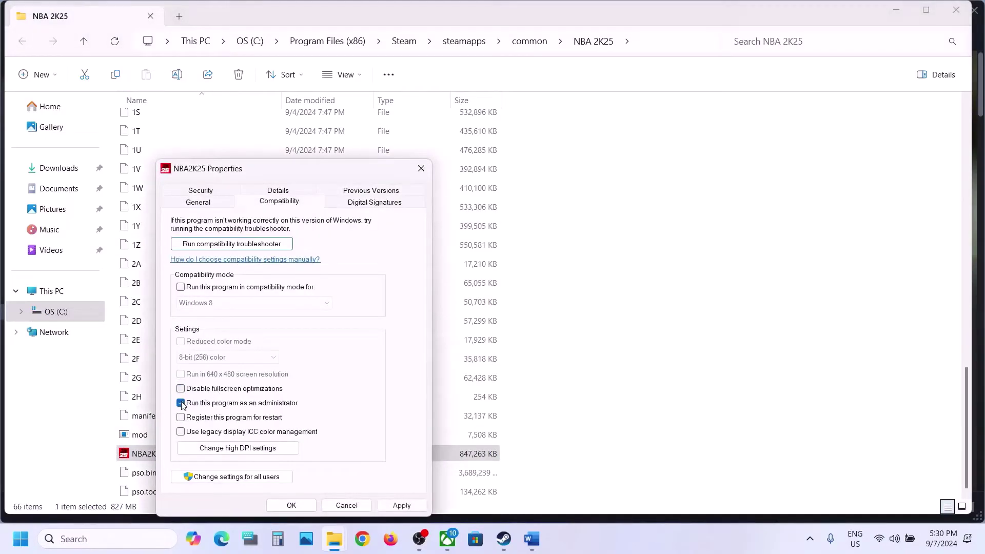
pyautogui.click(402, 506)
pyautogui.click(291, 505)
# Switch back to the Word document and examine Step 5 on allowing the game exe through antivirus, controlled folder access and firewall
pyautogui.click(539, 544)
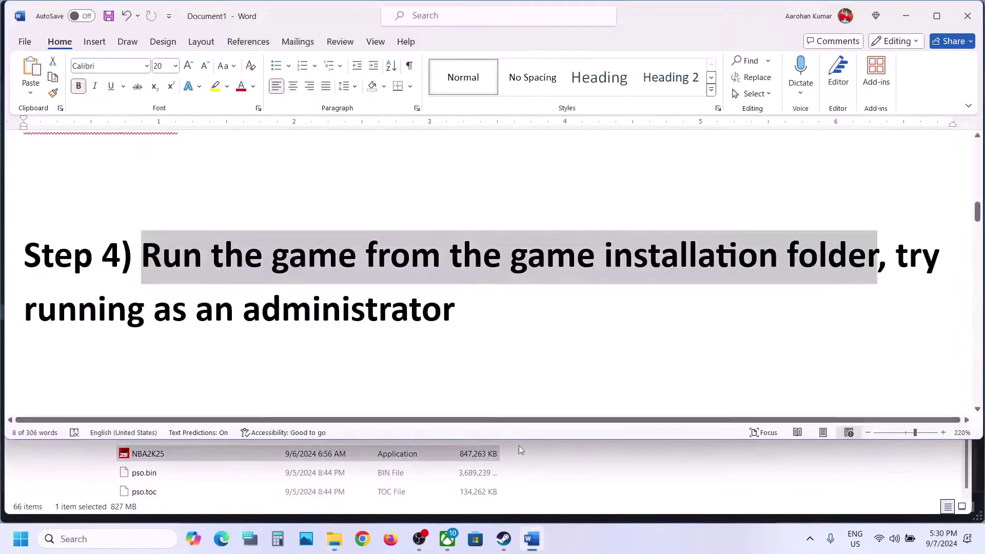
pyautogui.scroll(-5, 397, 344)
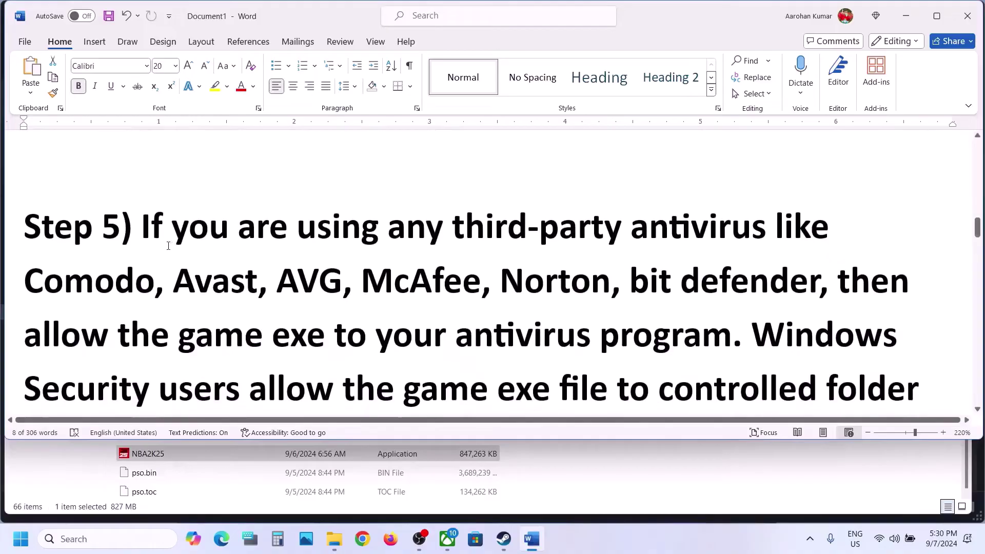
pyautogui.moveTo(150, 231); pyautogui.dragTo(420, 324)
pyautogui.scroll(-1, 420, 325)
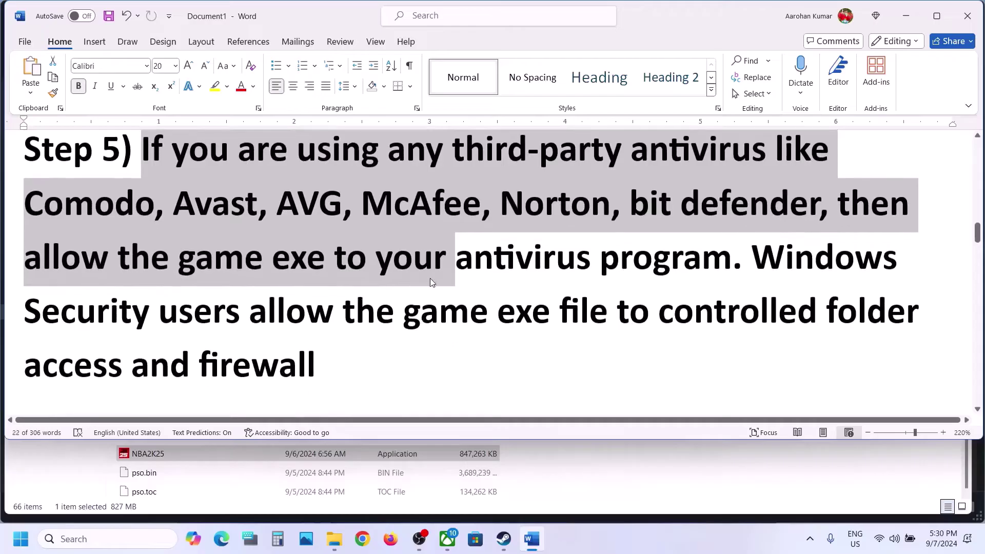
pyautogui.click(430, 278)
pyautogui.moveTo(25, 257); pyautogui.dragTo(698, 253)
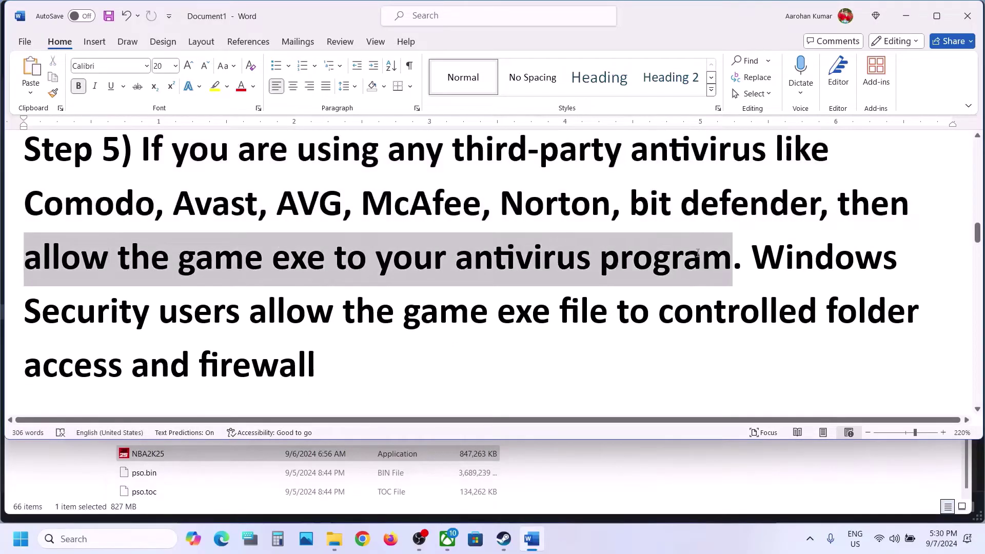
pyautogui.moveTo(766, 253); pyautogui.dragTo(381, 349)
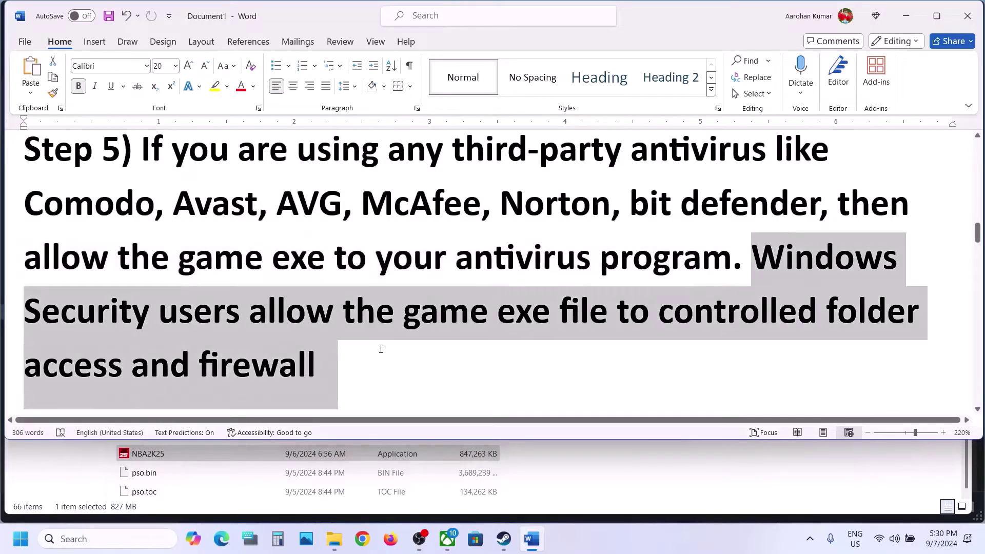
pyautogui.click(388, 357)
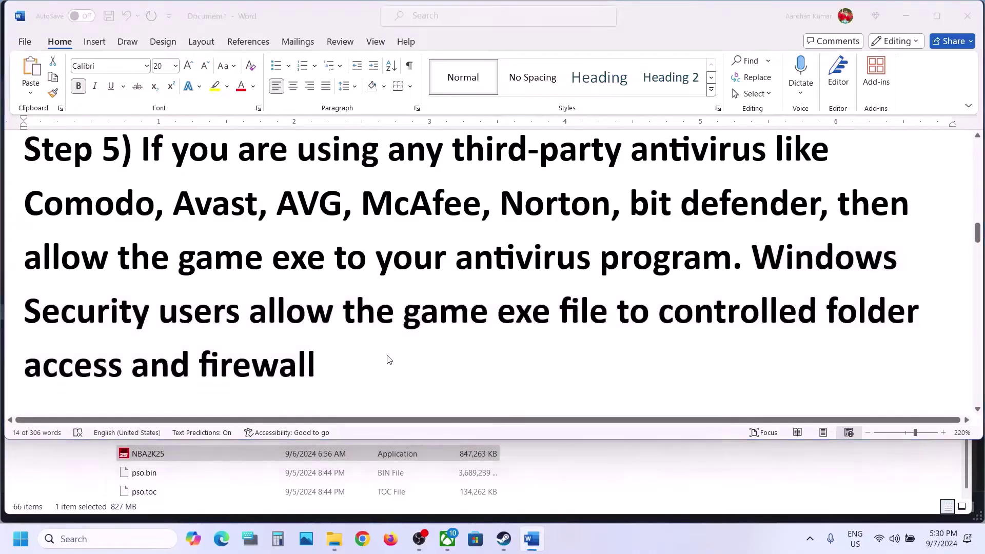
# Open the page for allowing an app through Controlled folder access in Windows Security's ransomware protection settings
pyautogui.press('super+i')
pyautogui.click(88, 386)
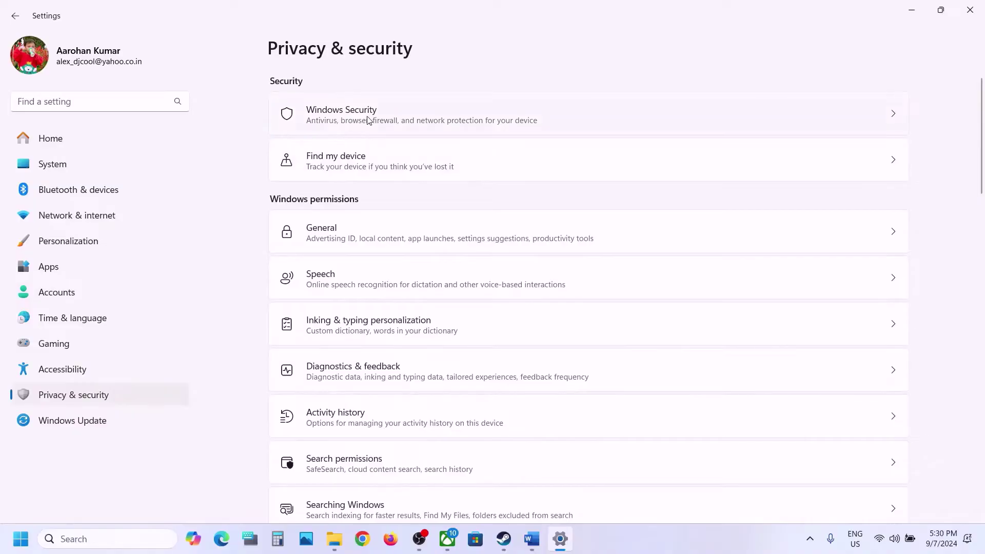
pyautogui.click(367, 121)
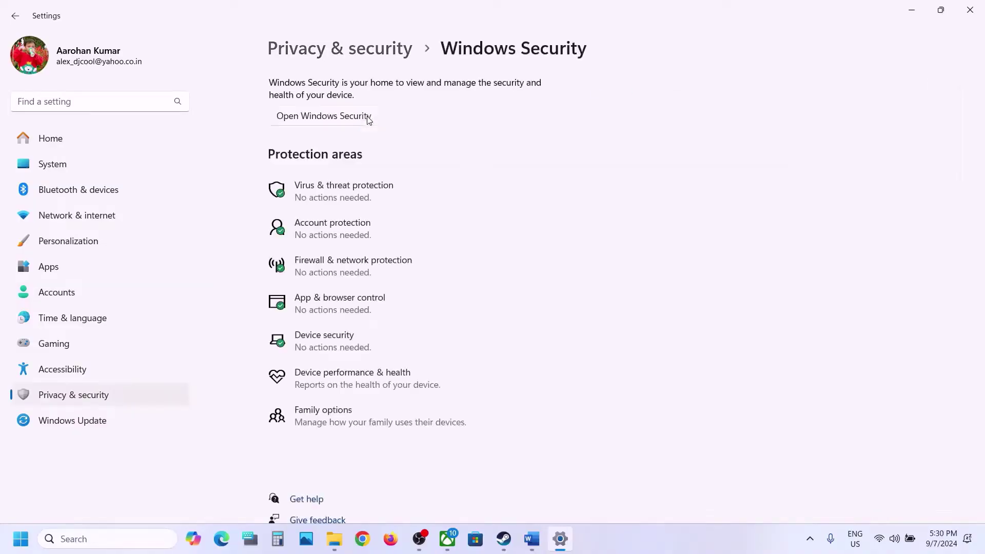
pyautogui.click(350, 209)
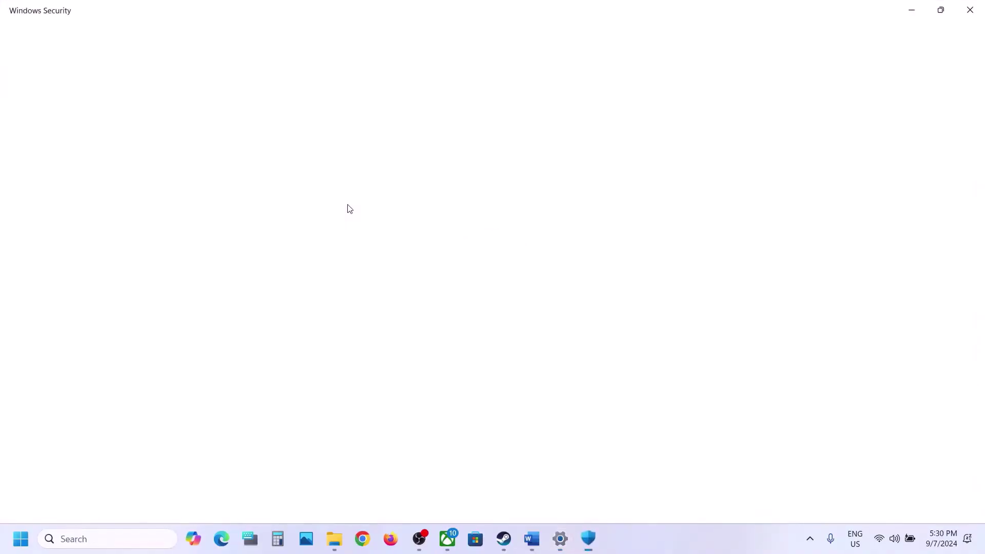
pyautogui.scroll(-3, 348, 209)
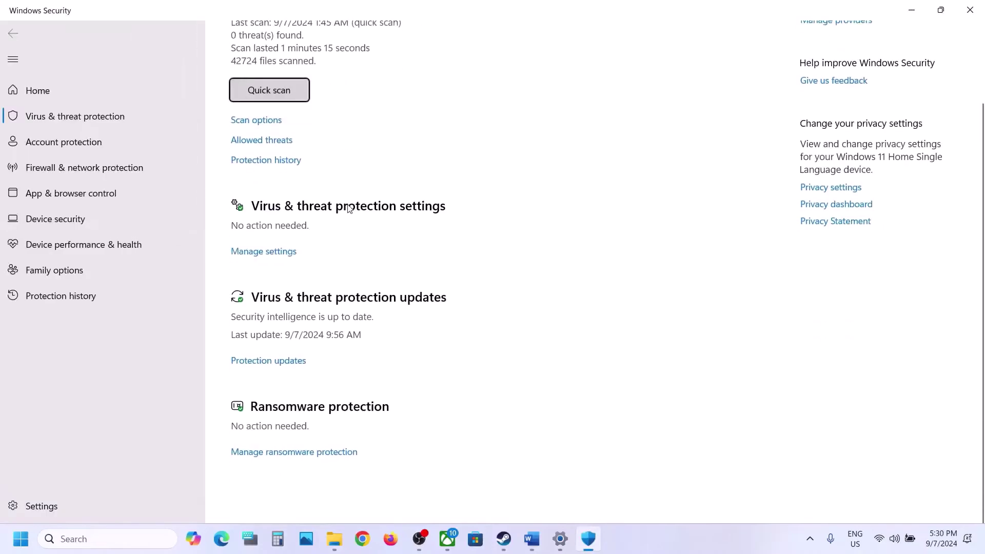
pyautogui.click(317, 476)
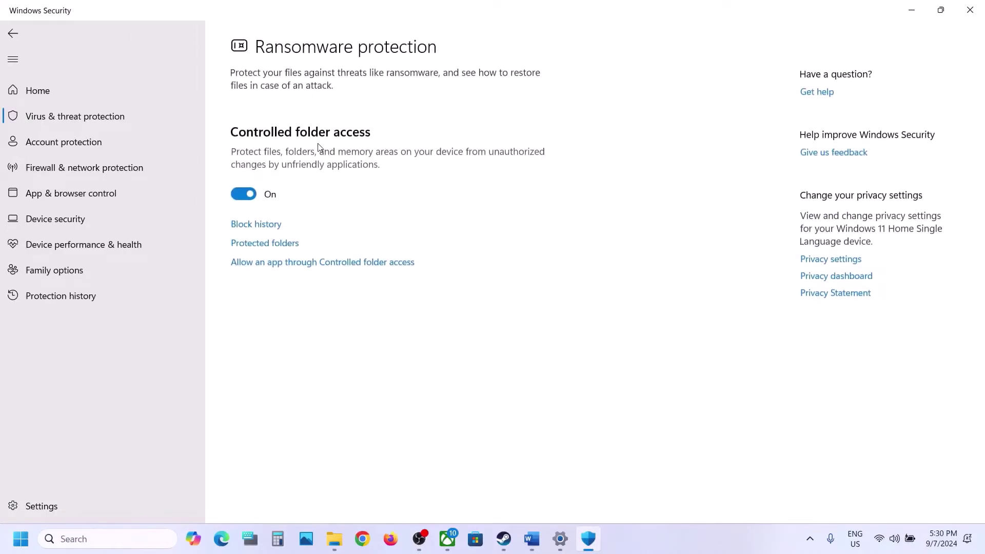
pyautogui.click(345, 262)
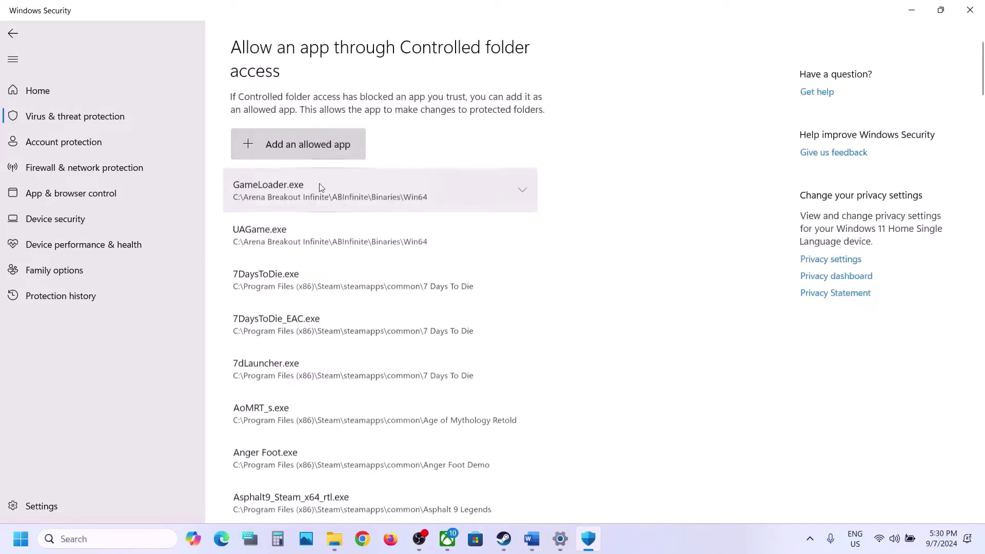
# Start adding an allowed app by browsing all apps, and open the folder C:\Program Files (x86)\Steam
pyautogui.click(301, 154)
pyautogui.click(292, 195)
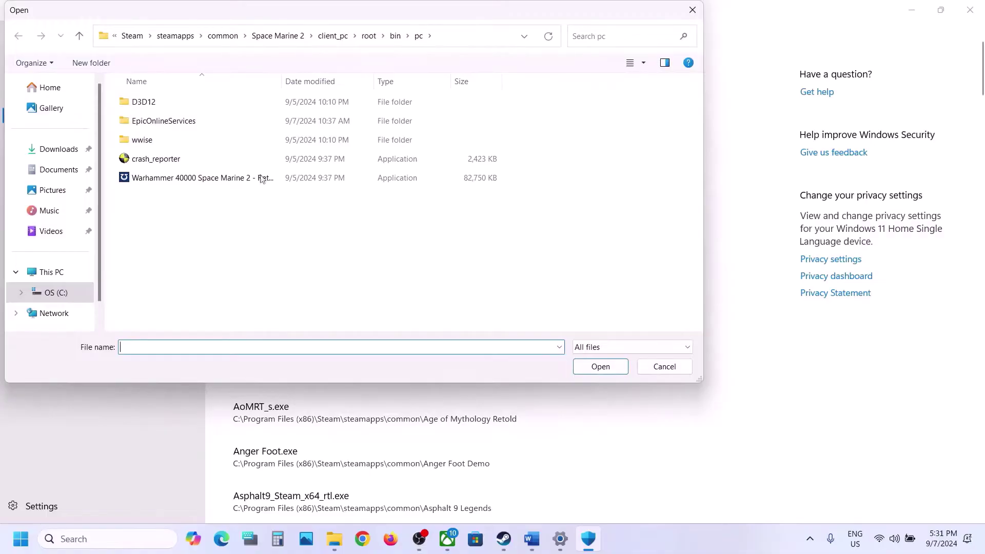
pyautogui.click(56, 281)
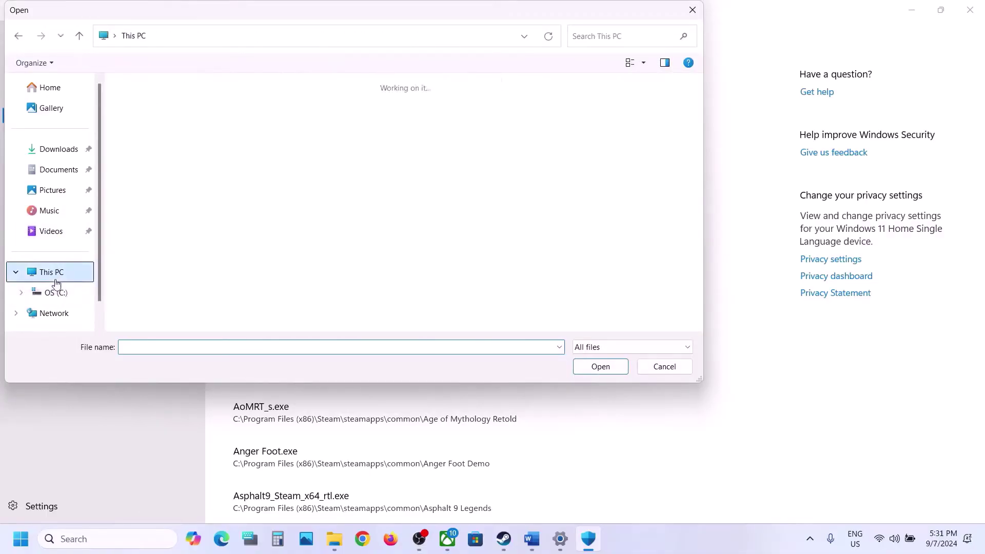
pyautogui.doubleClick(216, 109)
pyautogui.scroll(-3, 214, 109)
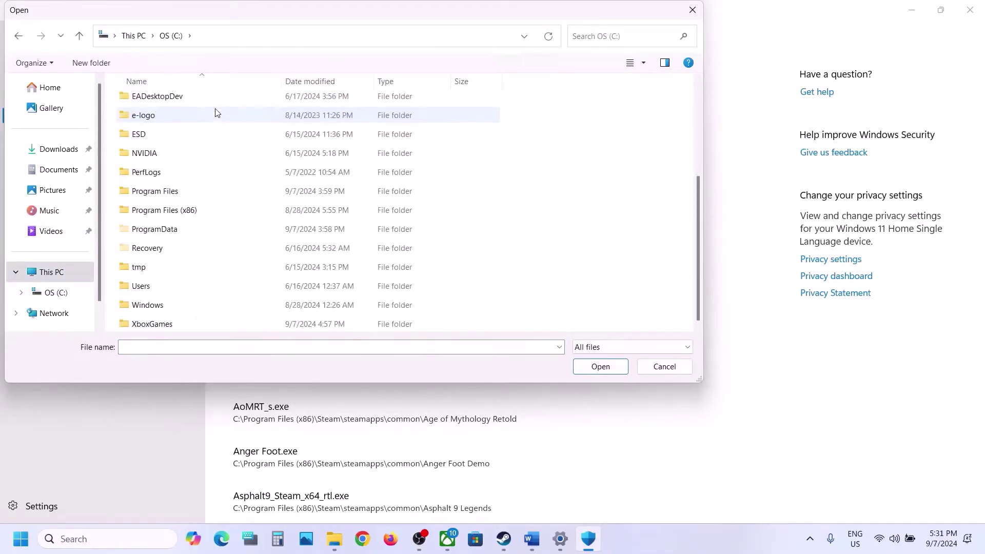
pyautogui.doubleClick(192, 210)
pyautogui.scroll(-10, 189, 209)
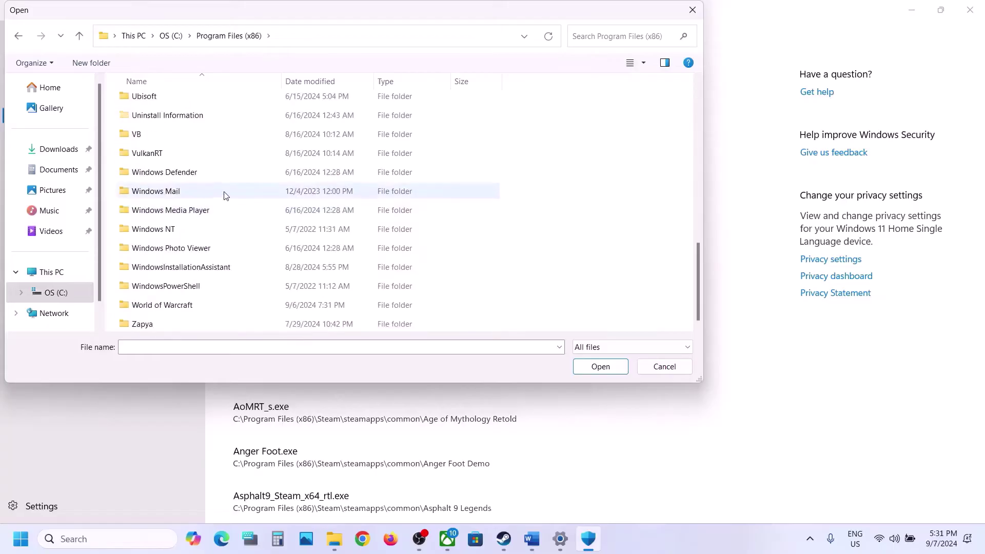
pyautogui.scroll(2, 221, 197)
pyautogui.doubleClick(151, 157)
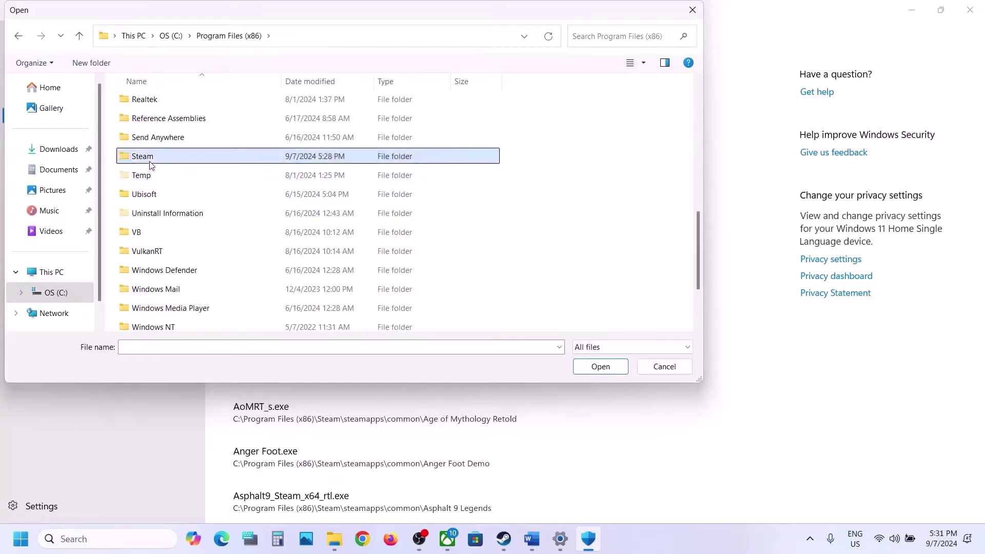
# Add the NBA2K25 application from steamapps\common\NBA 2K25 as an allowed app for Controlled folder access
pyautogui.scroll(-3, 159, 160)
pyautogui.doubleClick(145, 227)
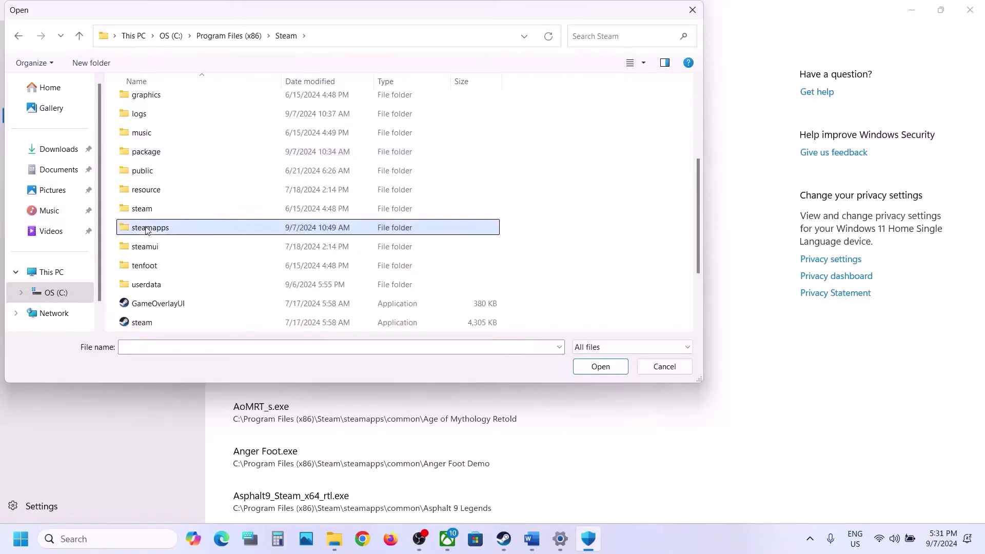
pyautogui.doubleClick(169, 105)
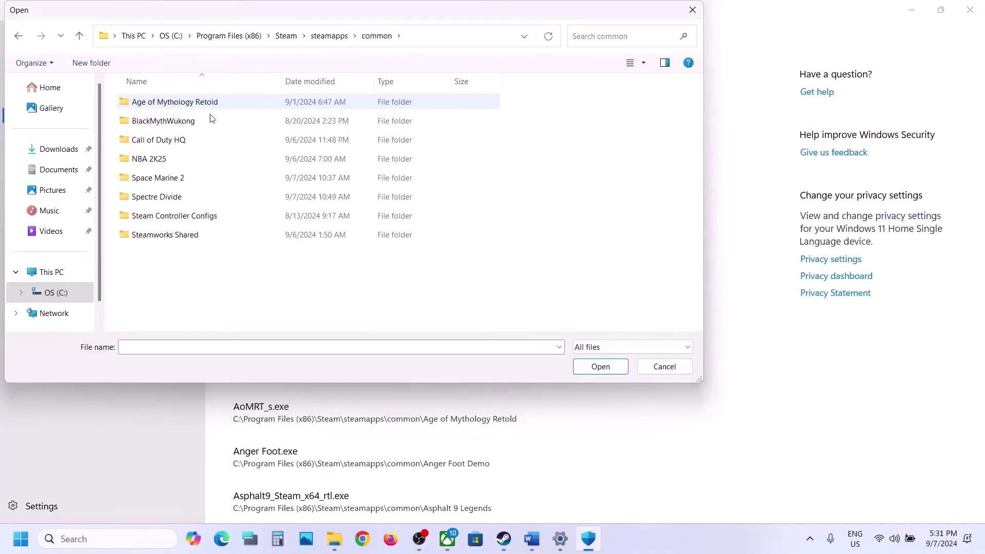
pyautogui.doubleClick(176, 160)
pyautogui.click(179, 141)
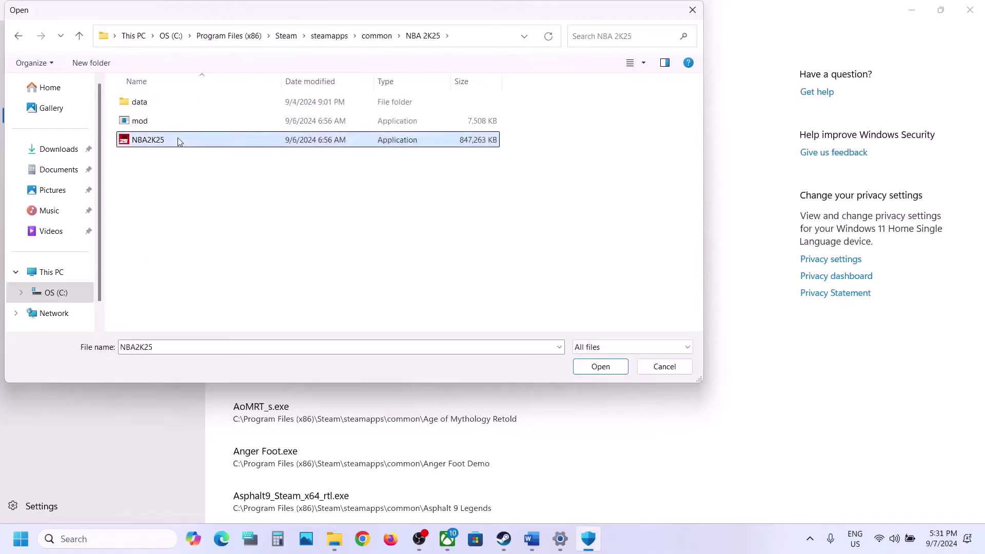
pyautogui.click(599, 368)
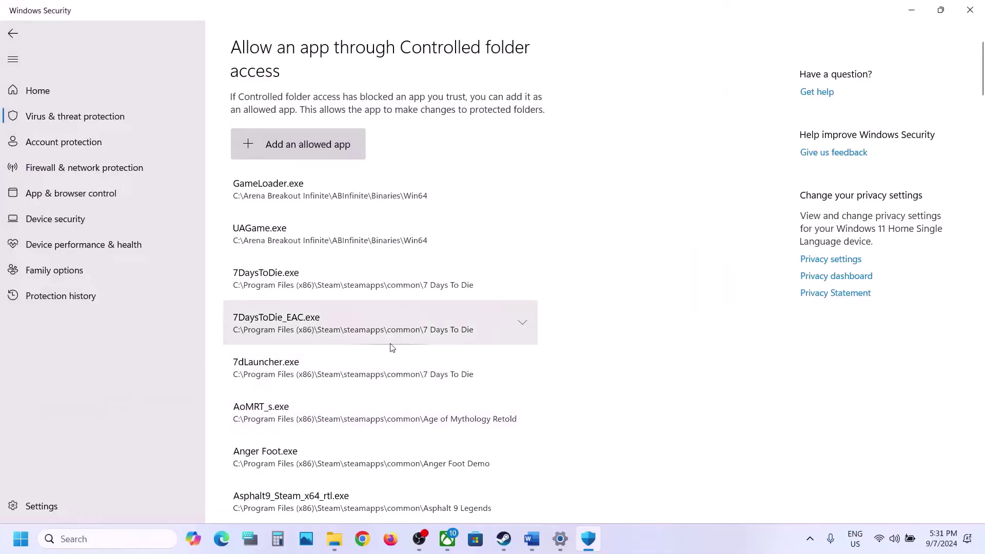
# Open the Windows Defender Firewall allowed apps list in Control Panel and unlock its settings for changes
pyautogui.click(114, 540)
pyautogui.write('control')
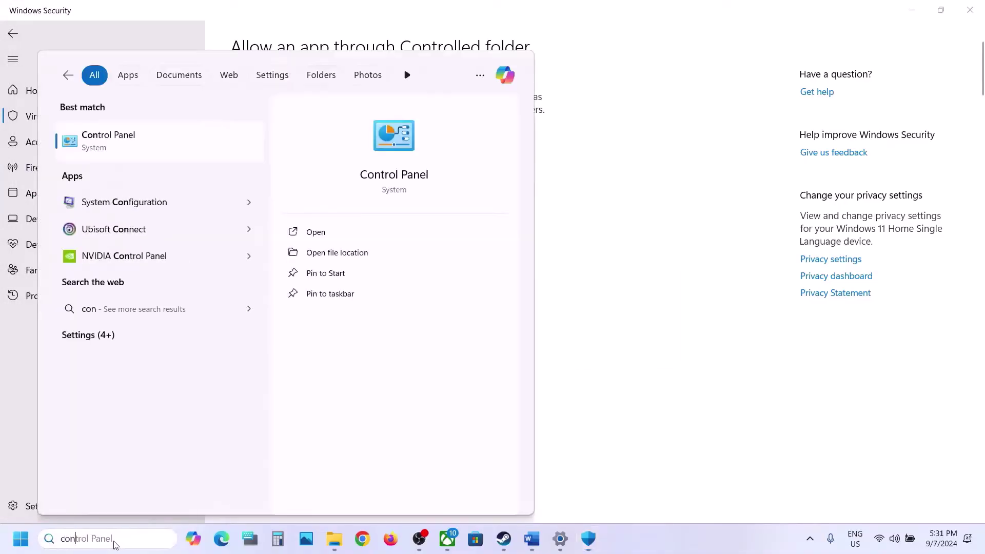
pyautogui.press('Return')
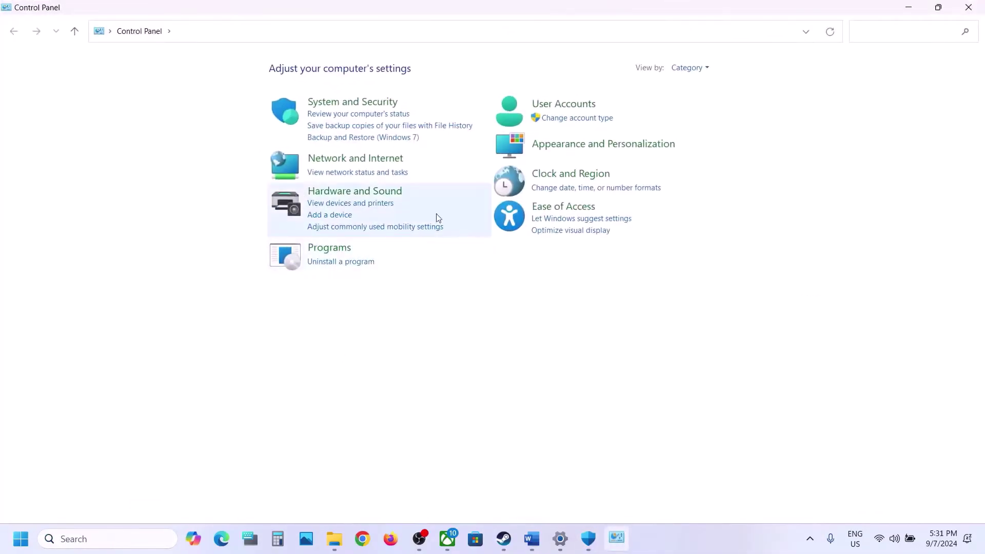
pyautogui.click(356, 102)
pyautogui.click(236, 118)
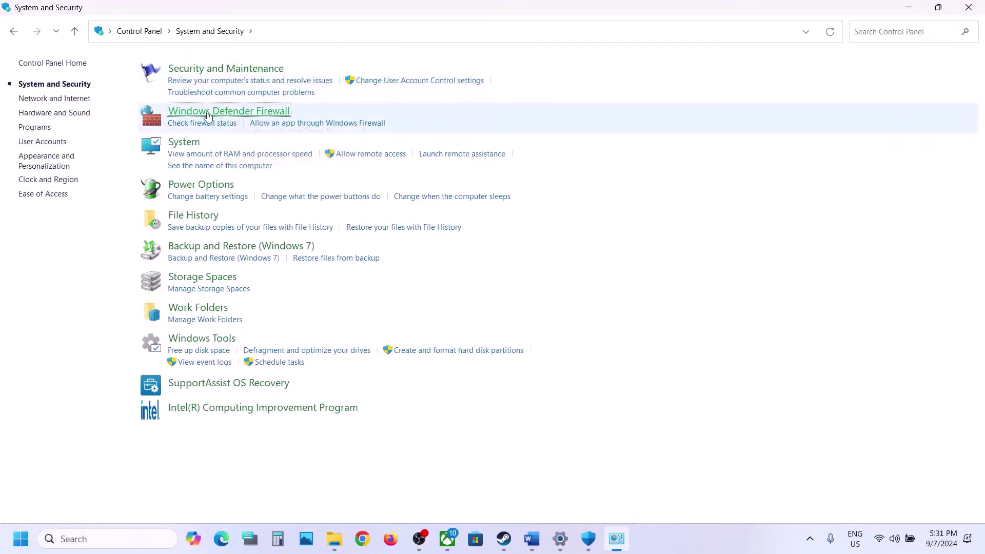
pyautogui.click(85, 101)
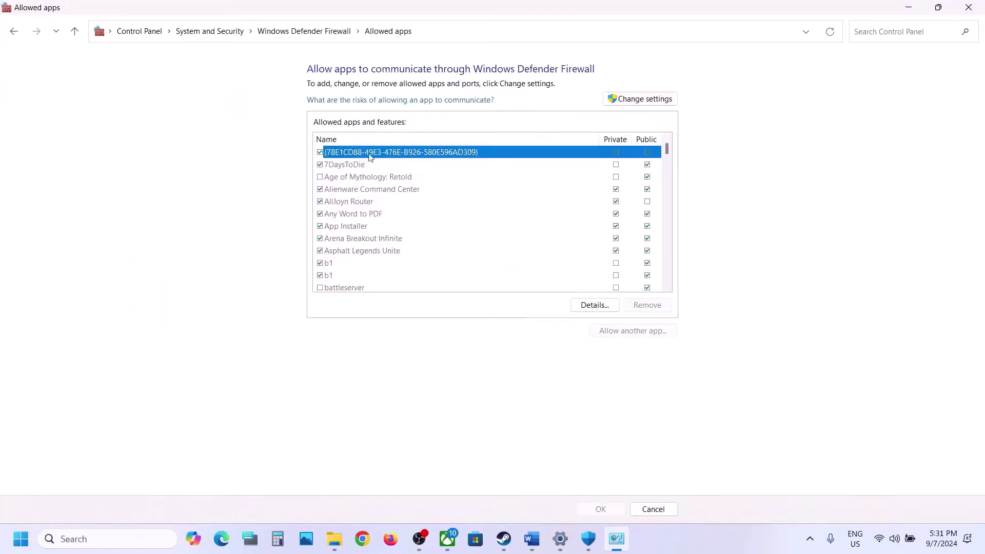
pyautogui.click(651, 99)
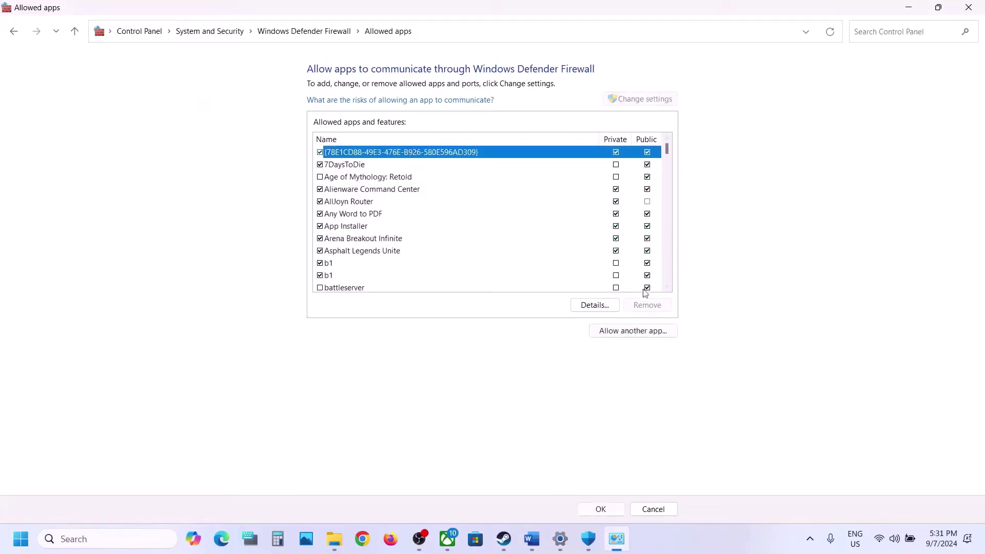
# Try to add the NBA2K25 application from steamapps\common\NBA 2K25 to the firewall's allowed apps
pyautogui.click(618, 330)
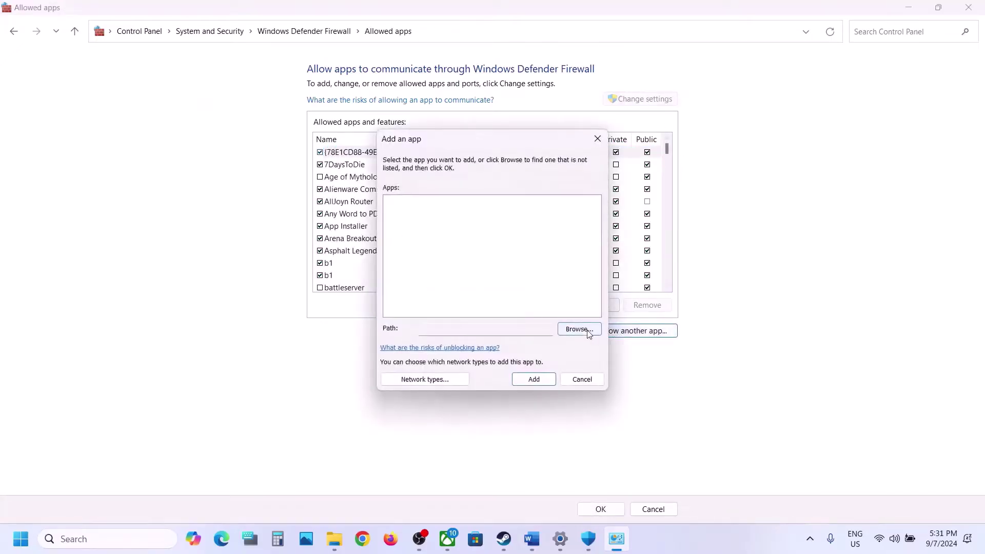
pyautogui.click(579, 329)
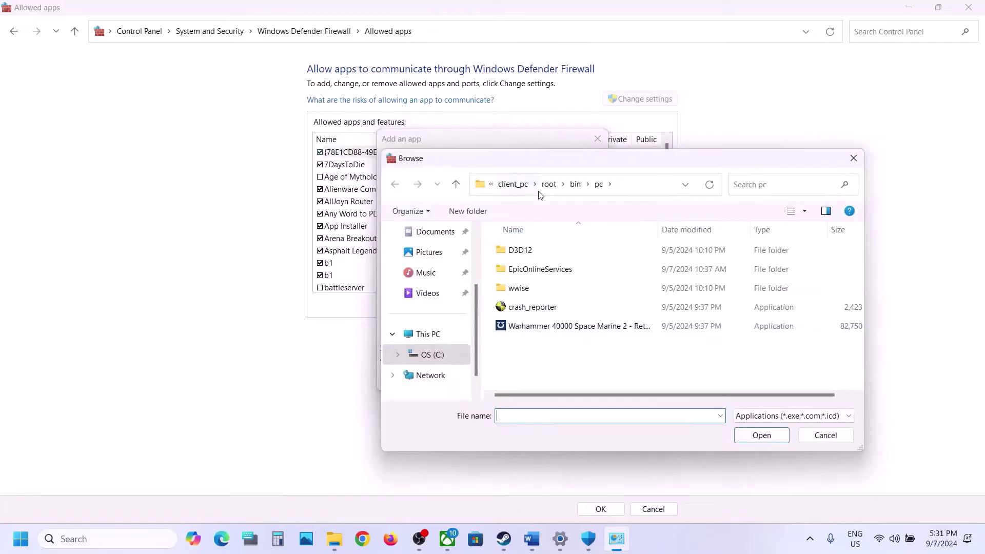
pyautogui.click(513, 185)
pyautogui.click(515, 186)
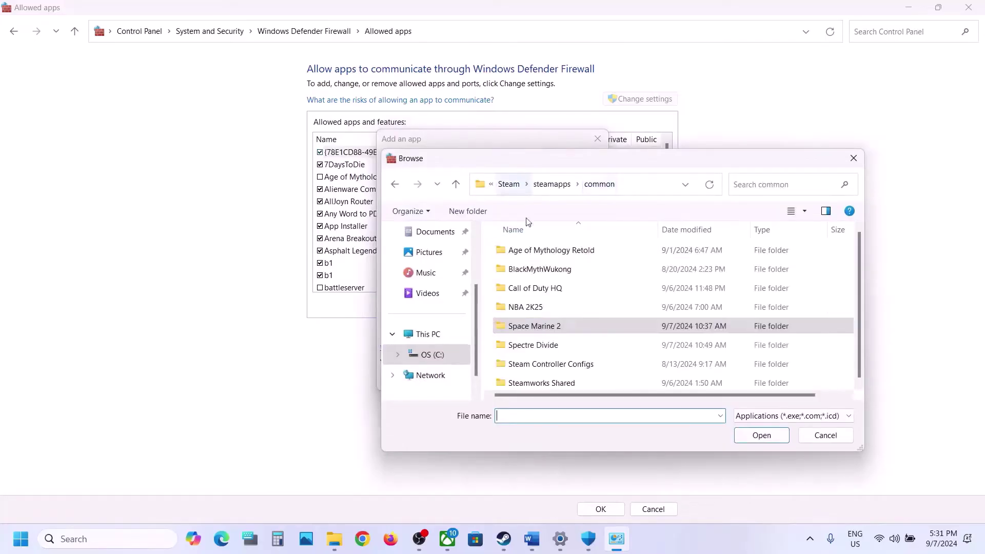
pyautogui.click(545, 306)
pyautogui.doubleClick(545, 306)
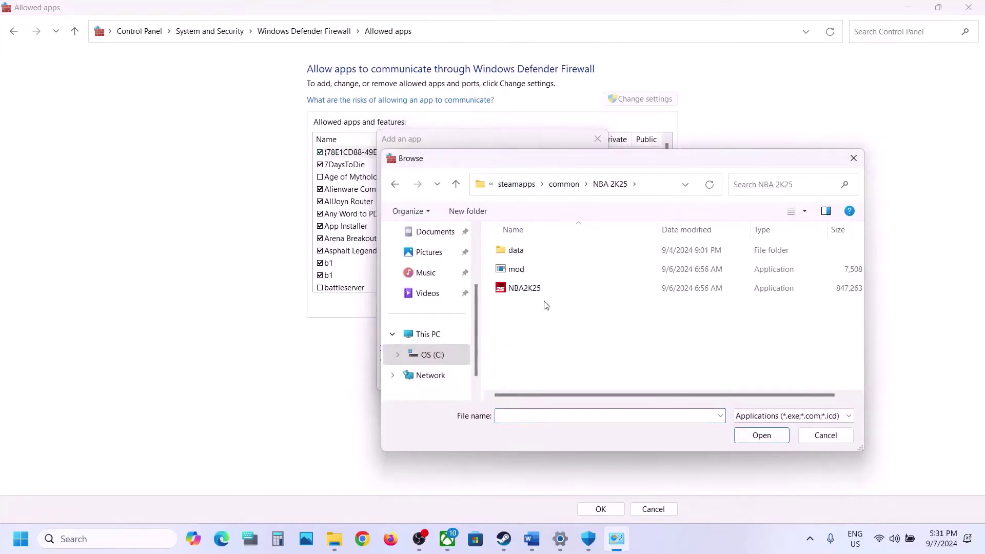
pyautogui.click(534, 288)
pyautogui.click(762, 437)
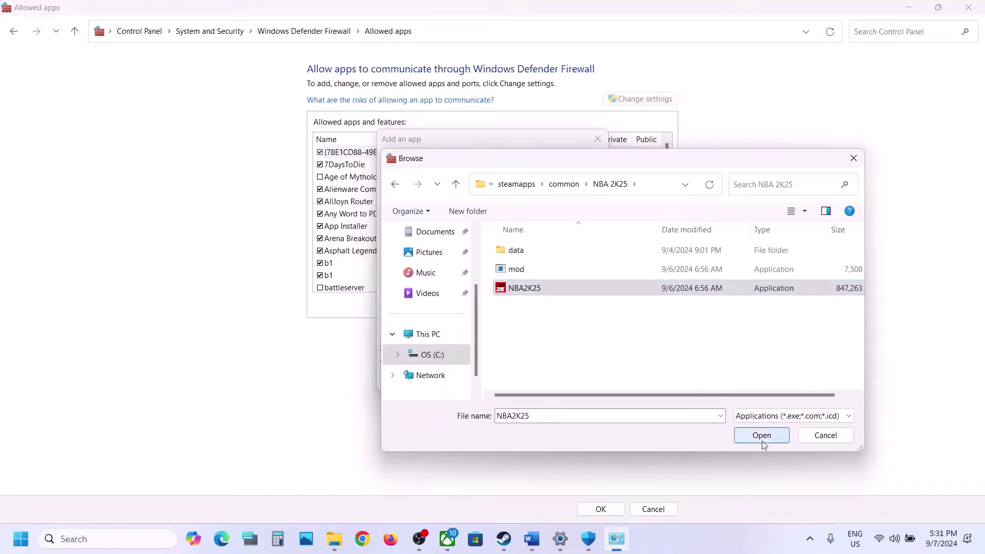
pyautogui.click(542, 383)
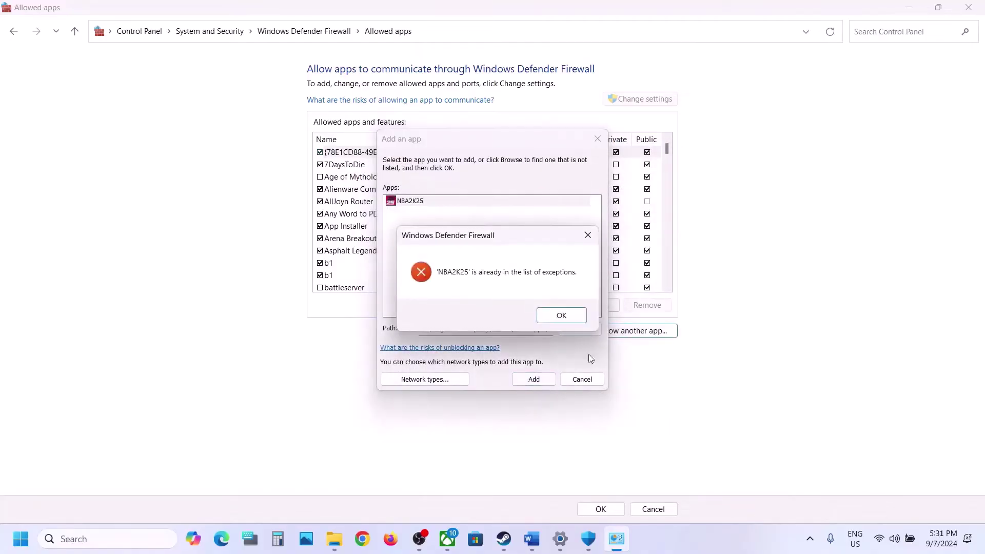
pyautogui.click(561, 315)
pyautogui.click(582, 379)
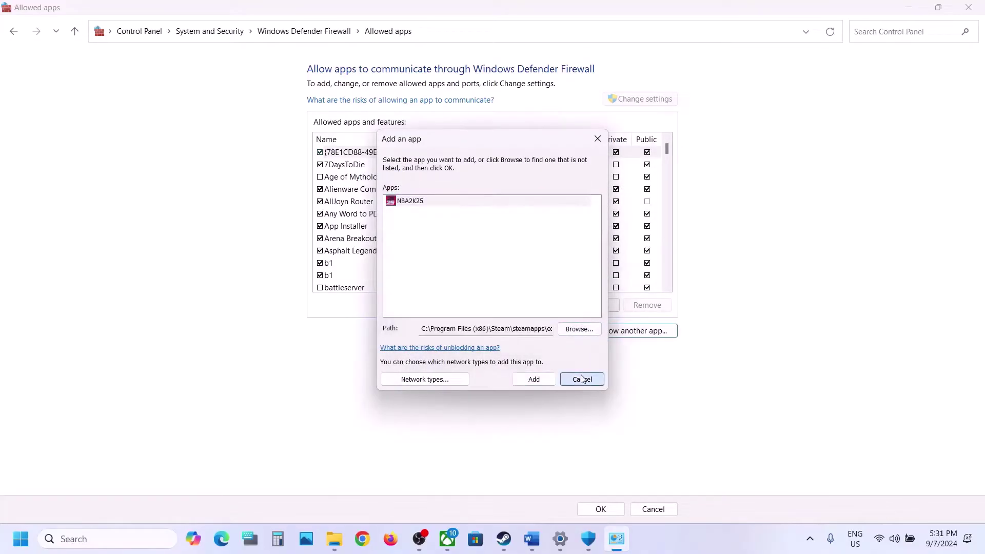
# Check the NBA 2K25 entry's private and public access in the firewall list, then close Control Panel and Windows Security
pyautogui.click(460, 288)
pyautogui.press('n')
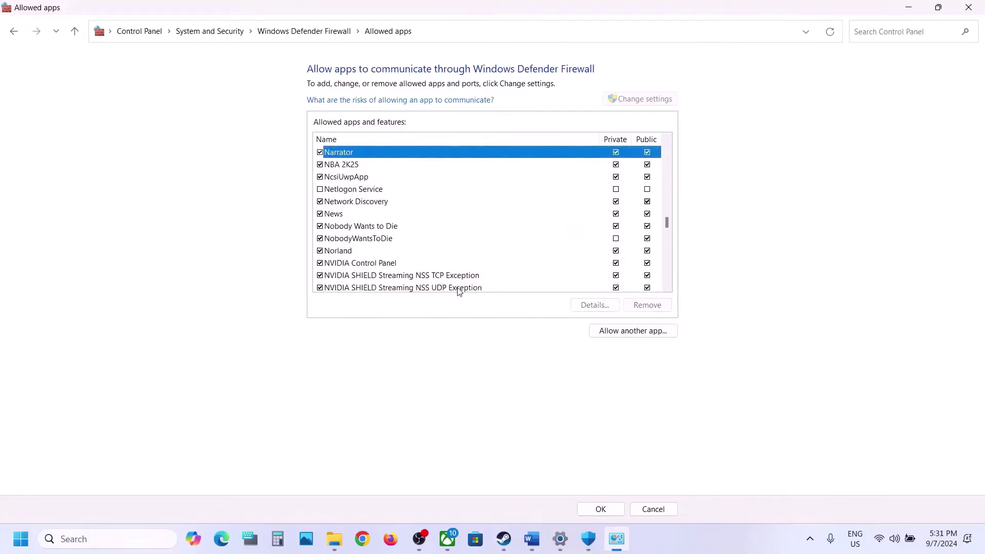
pyautogui.click(362, 169)
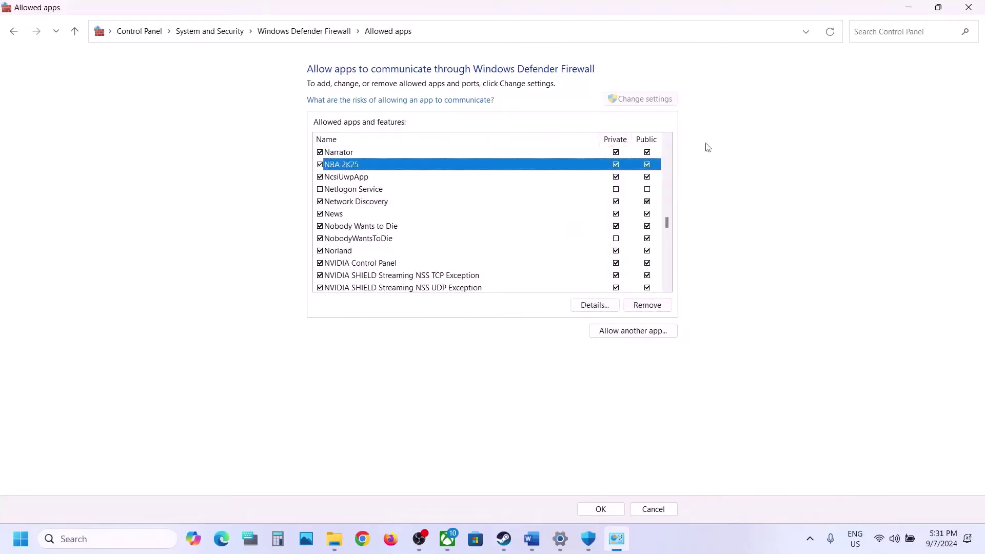
pyautogui.click(969, 8)
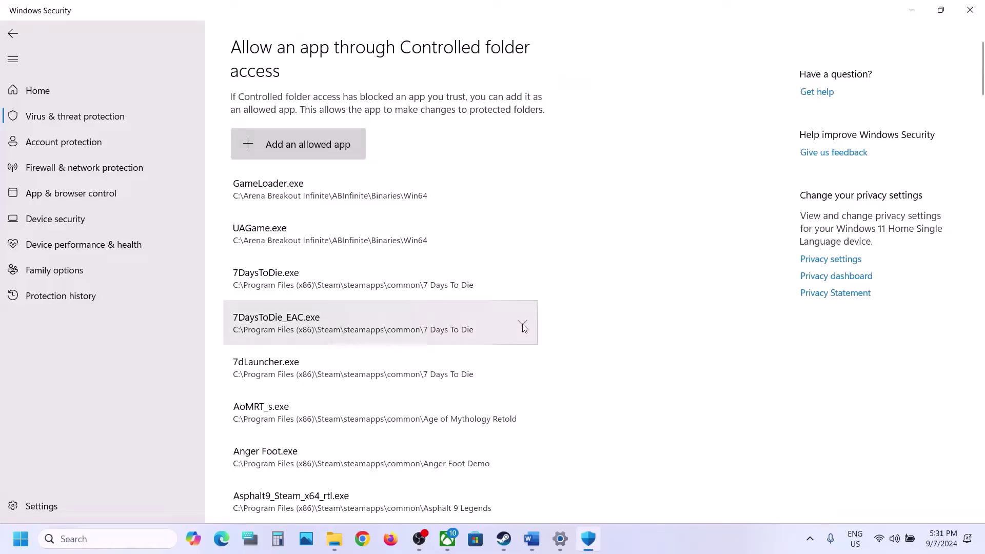
pyautogui.click(980, 6)
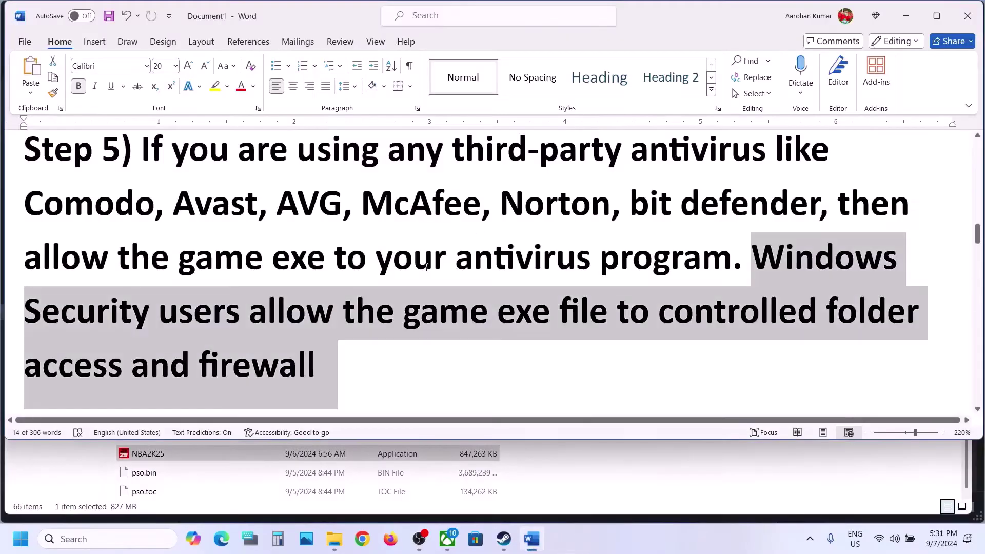
# Read Step 6 in the Word document on changing the refresh rate and renaming or deleting the Video Settings file
pyautogui.scroll(-5, 426, 268)
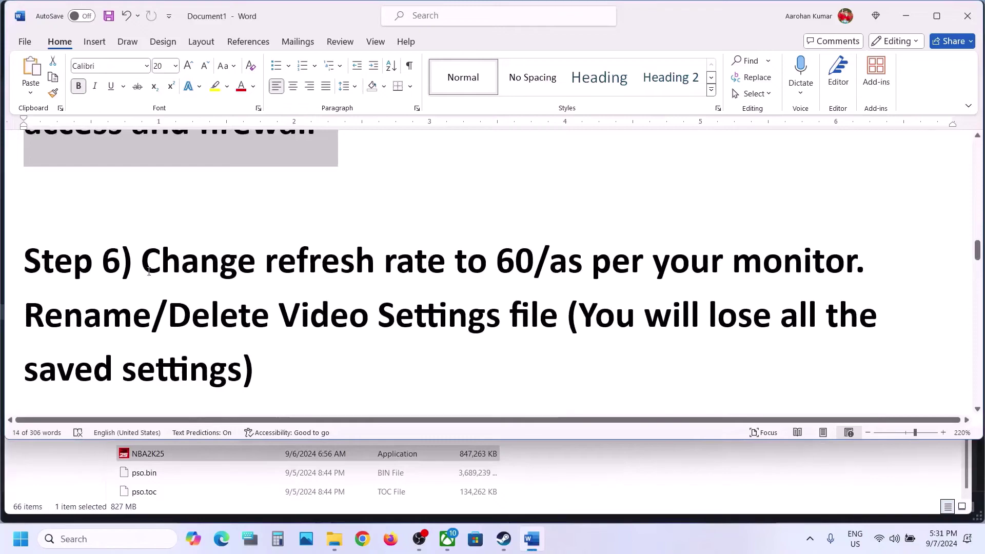
pyautogui.moveTo(149, 271); pyautogui.dragTo(534, 265)
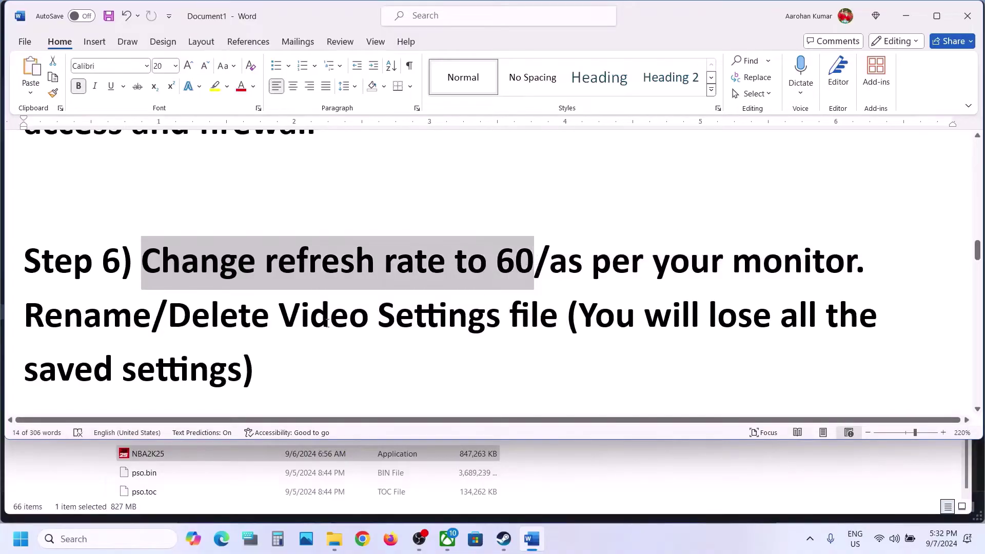
pyautogui.moveTo(328, 323); pyautogui.dragTo(416, 331)
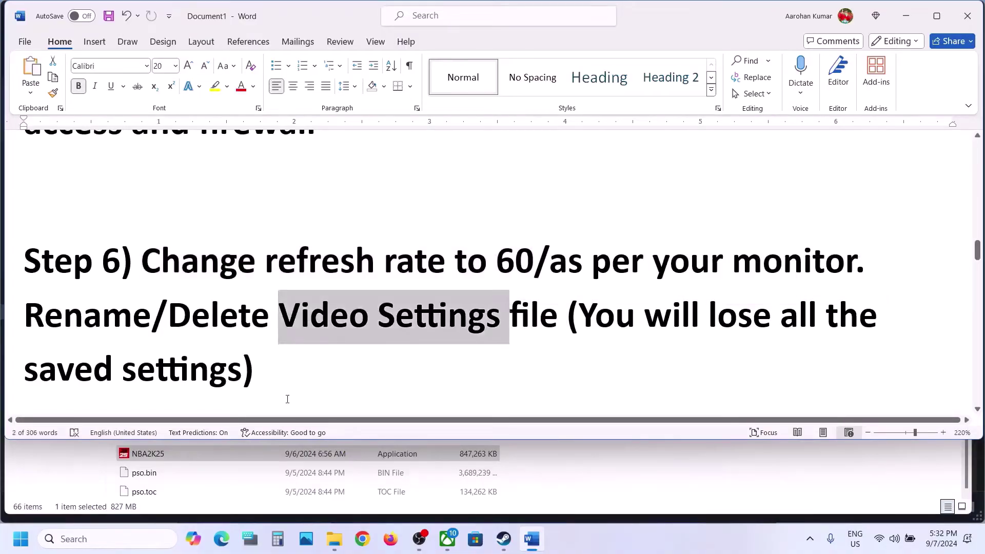
# Open a new File Explorer window and browse to the user's profile folder under C:\Users
pyautogui.rightClick(334, 539)
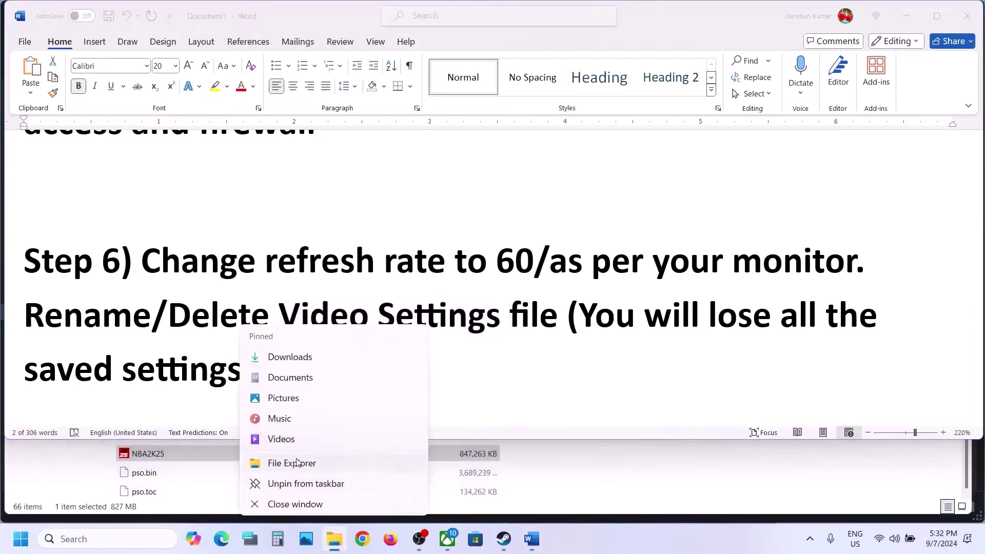
pyautogui.click(297, 463)
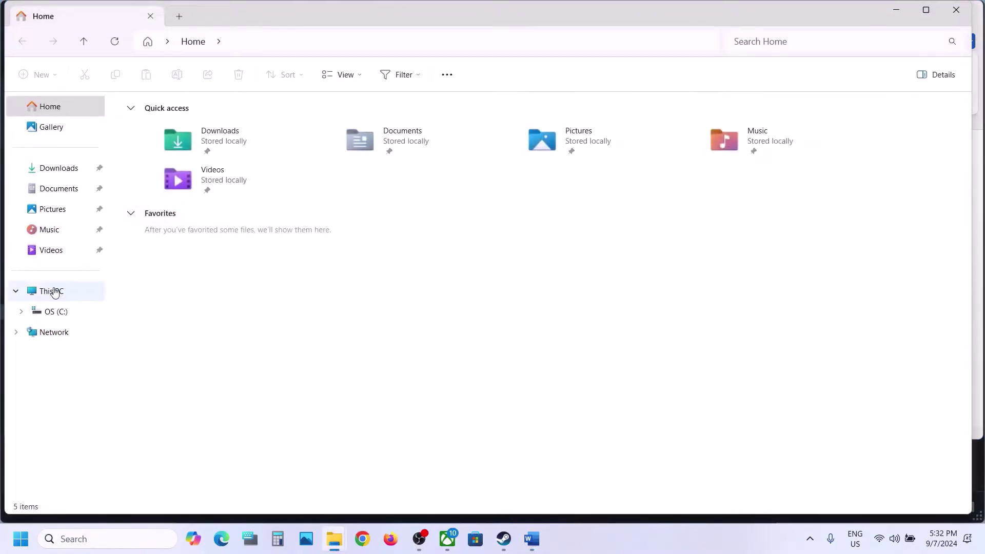
pyautogui.click(55, 292)
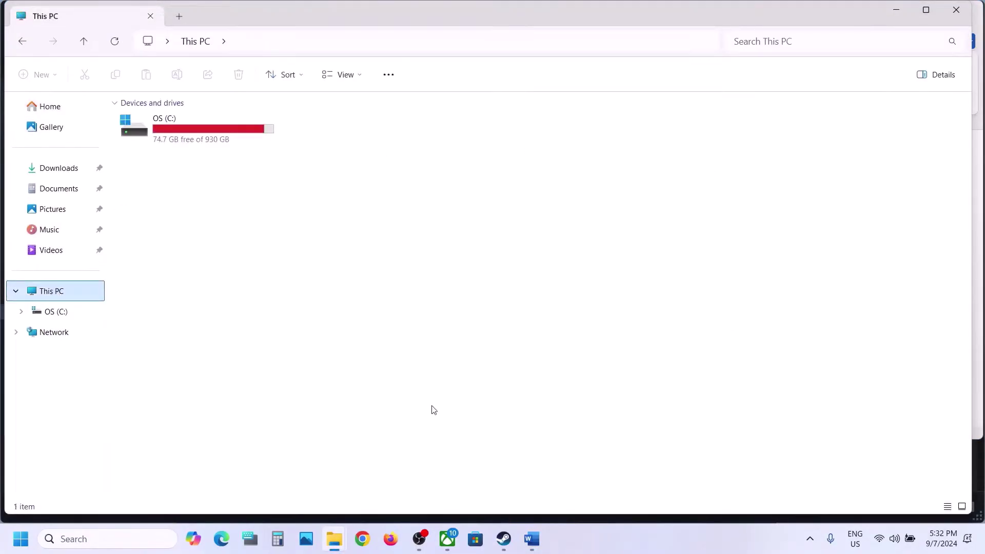
pyautogui.doubleClick(253, 135)
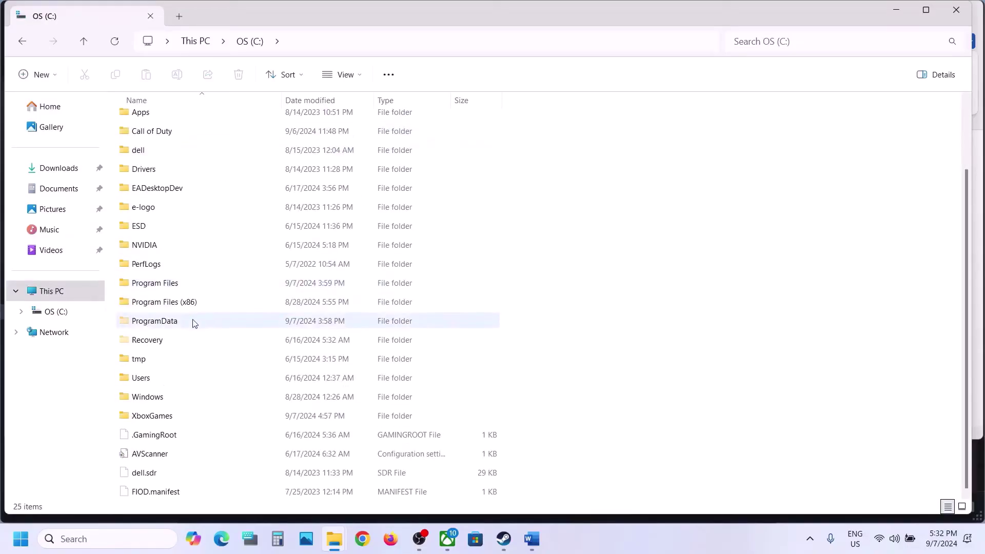
pyautogui.doubleClick(148, 381)
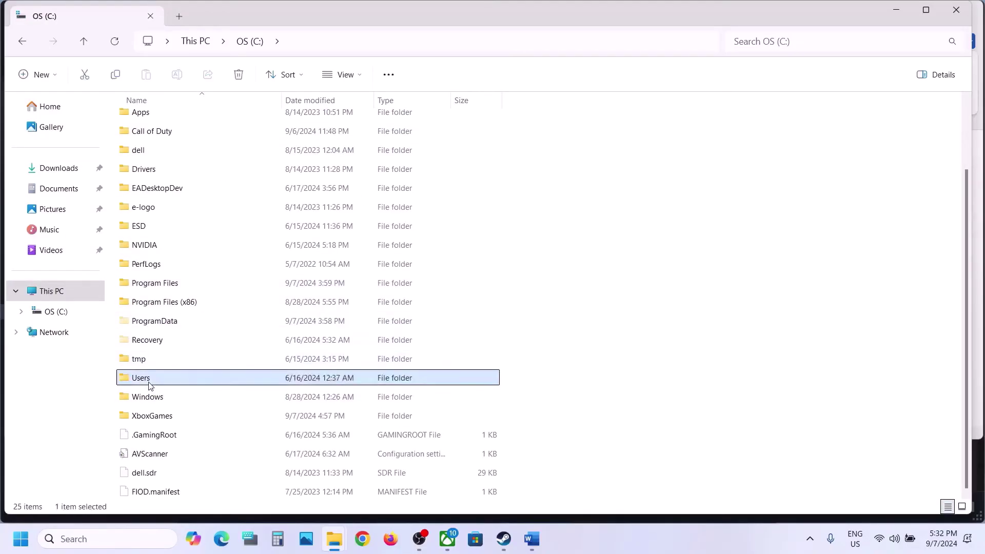
pyautogui.doubleClick(160, 123)
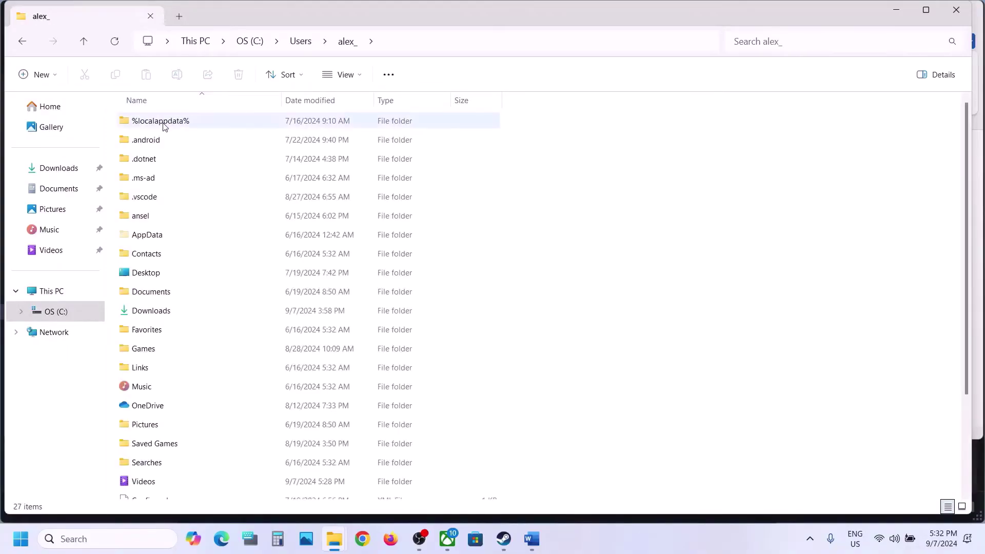
# Check the Hidden items display option for the AppData folder, then open AppData\Local
pyautogui.click(143, 232)
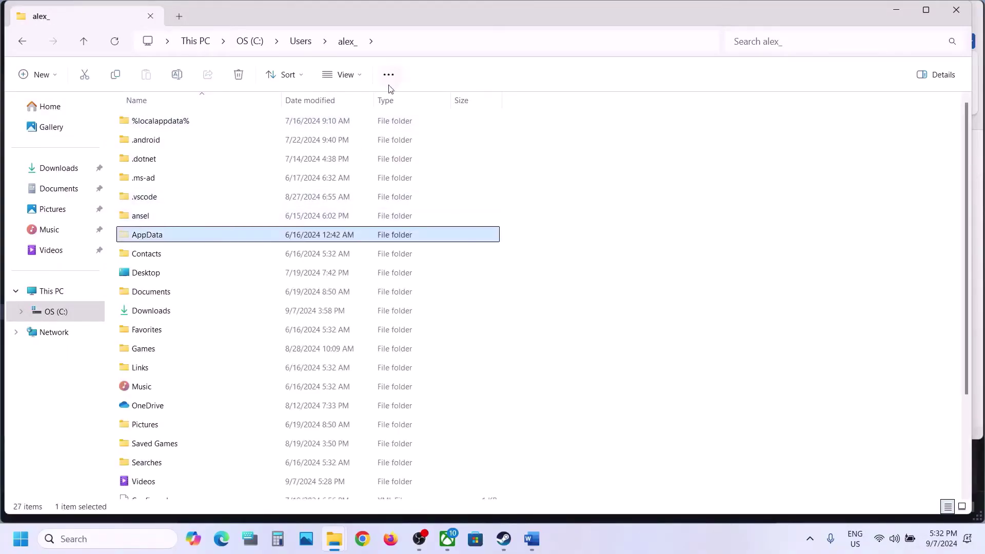
pyautogui.click(364, 78)
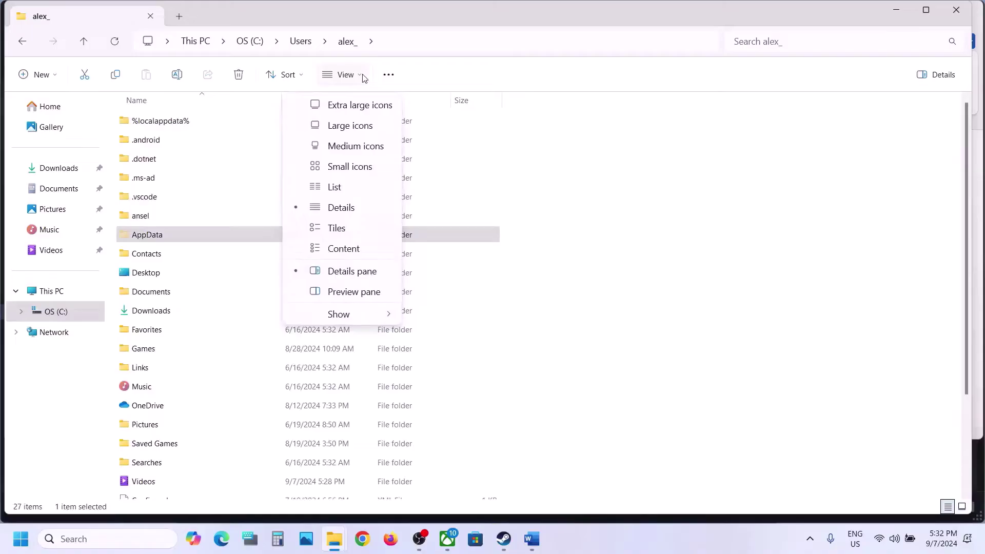
pyautogui.moveTo(344, 315)
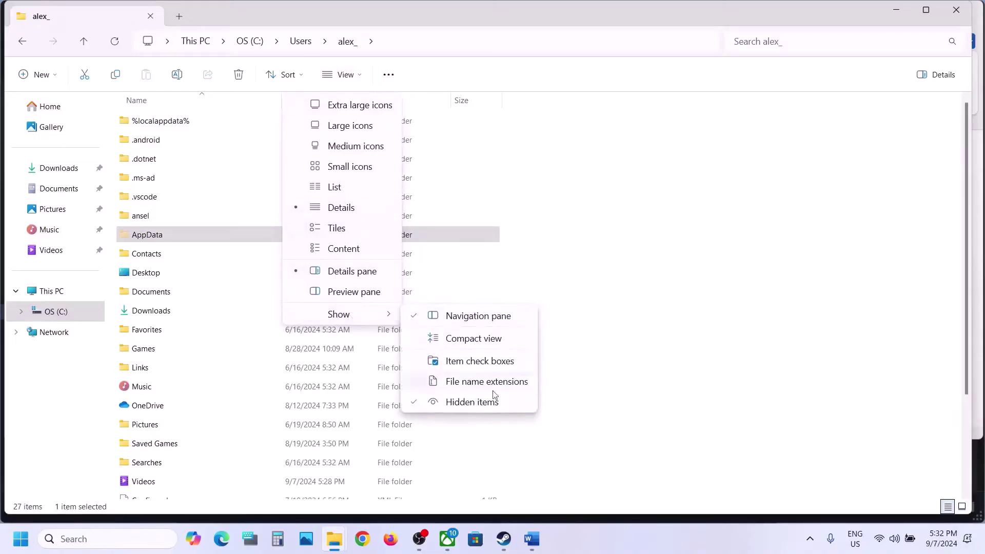
pyautogui.doubleClick(179, 239)
pyautogui.doubleClick(149, 123)
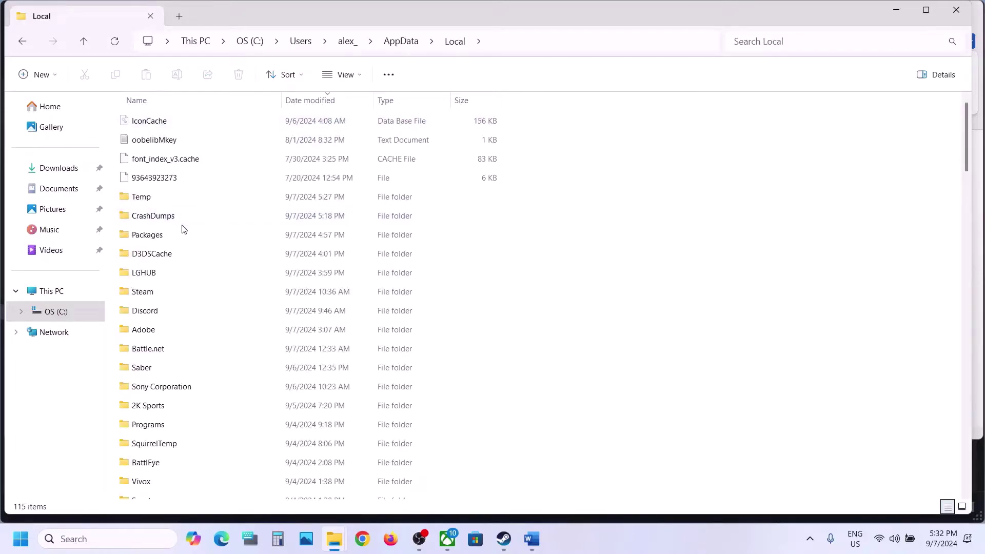
# Open the NBA 2K25 folder inside 2K Sports and select the VideoSettings file
pyautogui.click(148, 411)
pyautogui.doubleClick(161, 411)
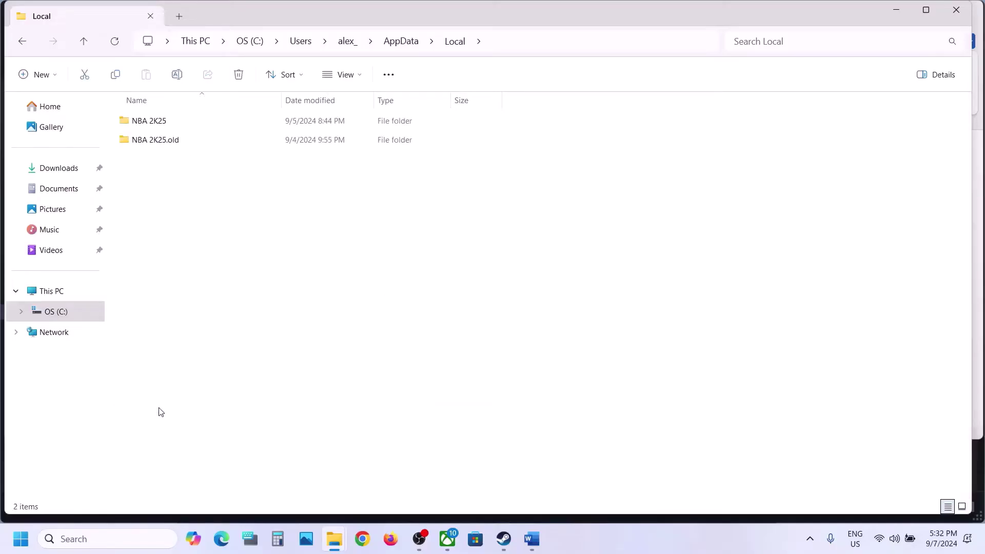
pyautogui.click(159, 127)
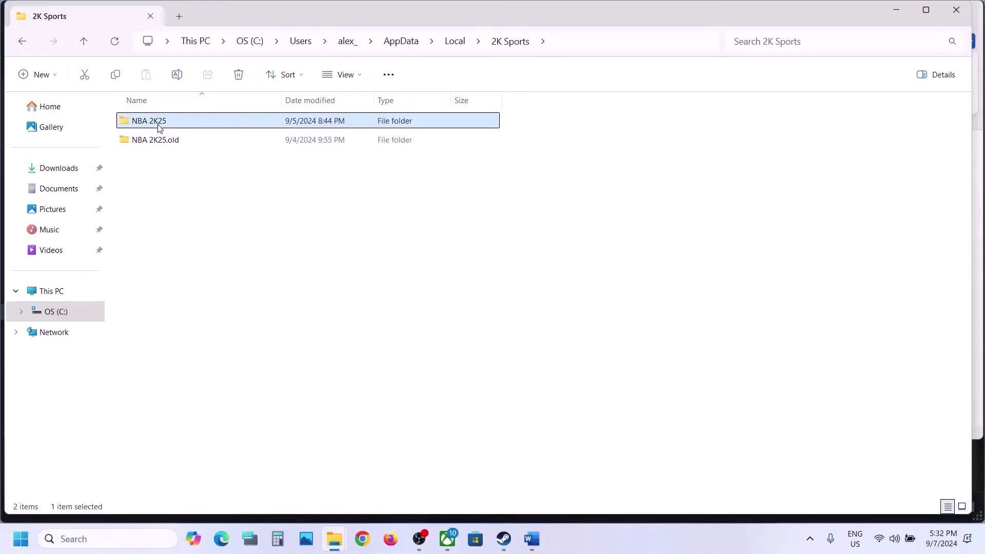
pyautogui.doubleClick(159, 123)
pyautogui.click(158, 127)
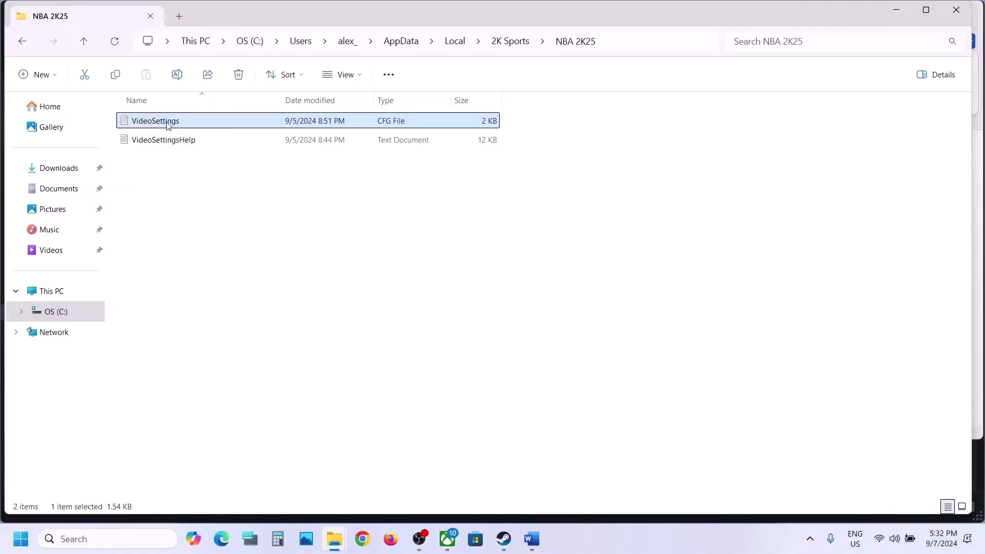
# Open the VideoSettings file in Notepad and retype the REFRESHRATE value, trying 144 and then 60
pyautogui.rightClick(180, 130)
pyautogui.moveTo(266, 189)
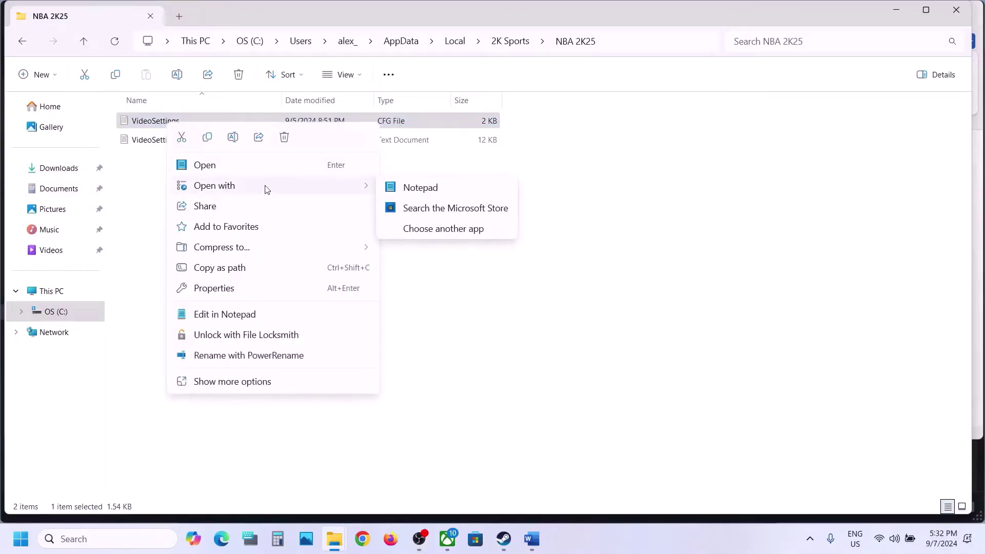
pyautogui.click(412, 189)
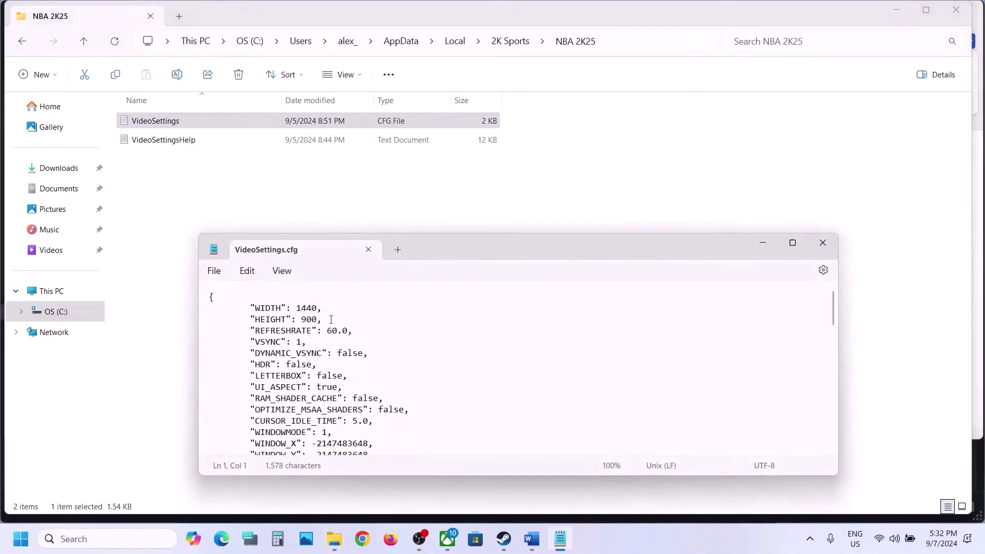
pyautogui.click(337, 331)
pyautogui.press('BackSpace')
pyautogui.press('BackSpace')
pyautogui.write('144')
pyautogui.press('BackSpace')
pyautogui.write('60')
# Try to save VideoSettings.cfg, cancel the Save as dialog and close Notepad without saving
pyautogui.click(215, 271)
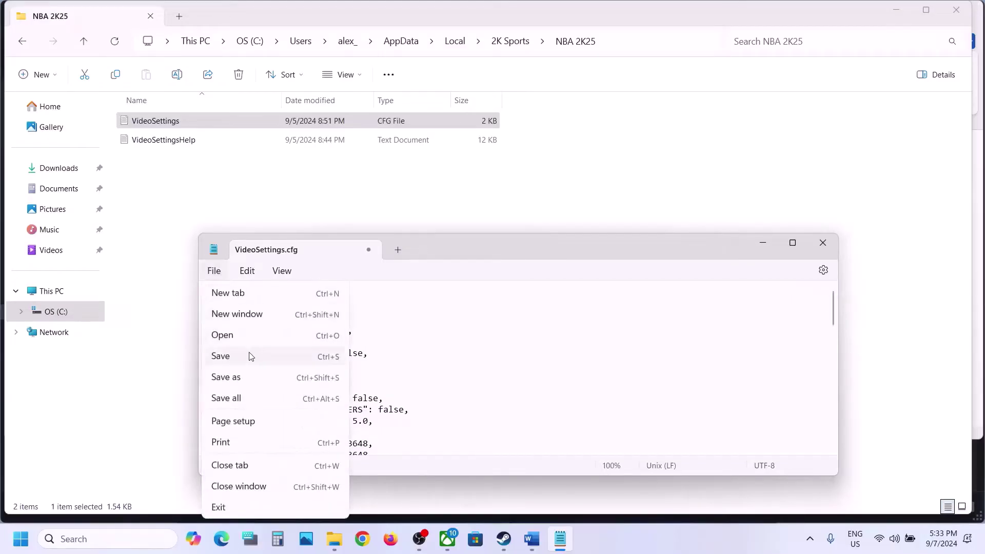
pyautogui.click(242, 357)
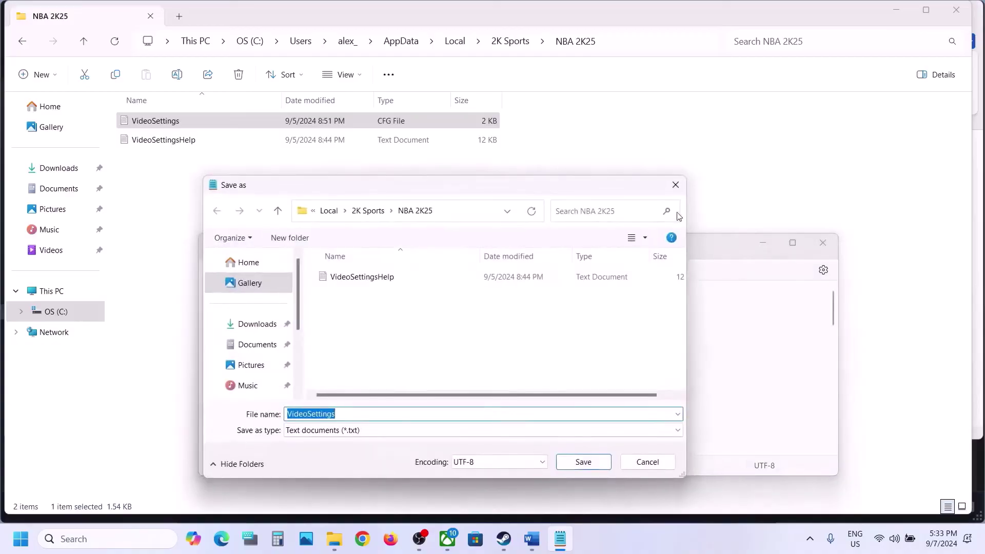
pyautogui.click(675, 185)
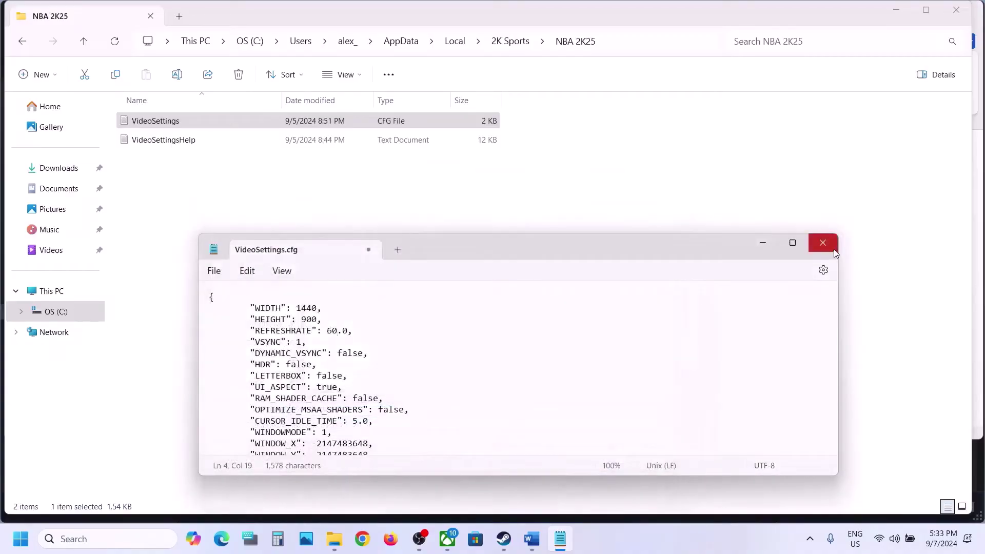
pyautogui.click(823, 243)
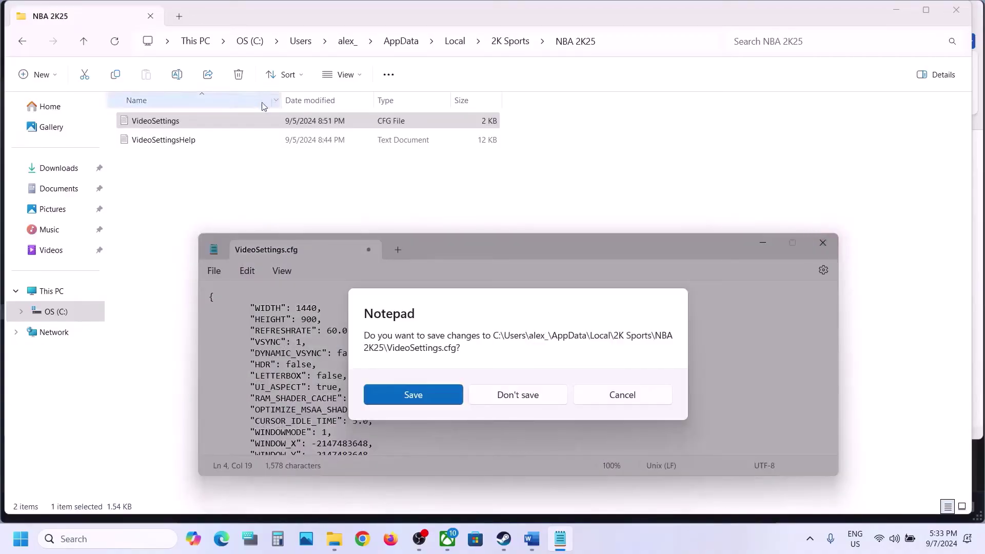
pyautogui.click(513, 396)
# Clear the Read-only attribute in the VideoSettings file's properties and apply the change
pyautogui.rightClick(175, 129)
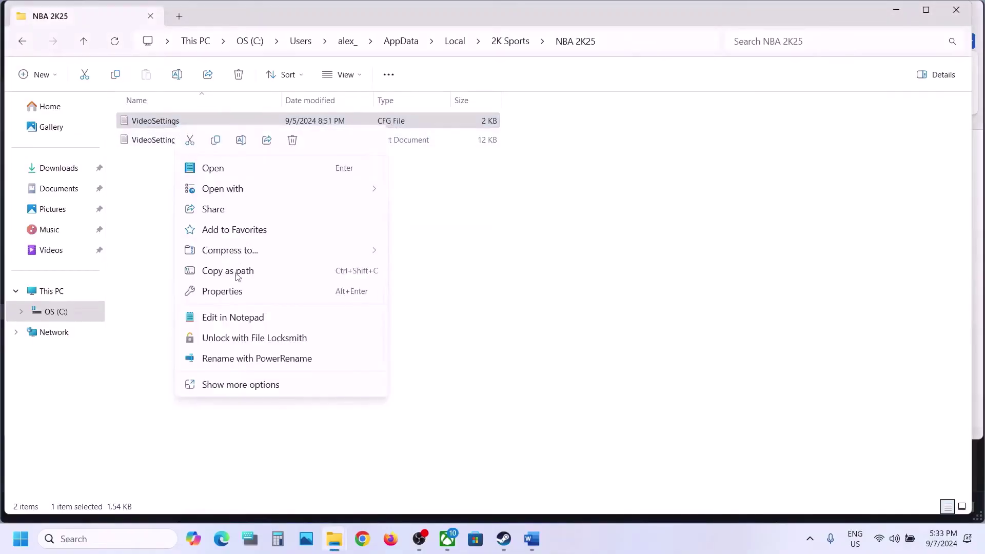
pyautogui.click(223, 293)
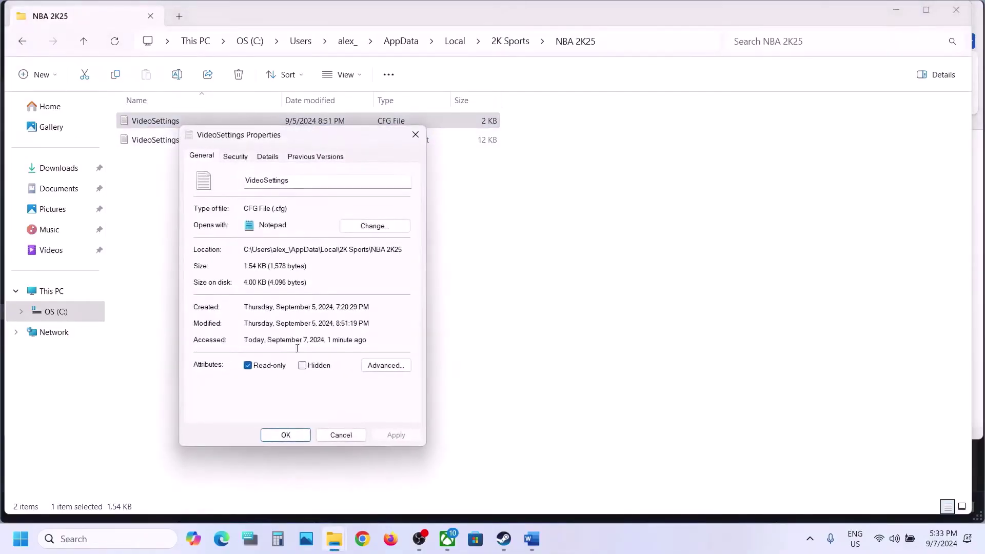
pyautogui.click(247, 366)
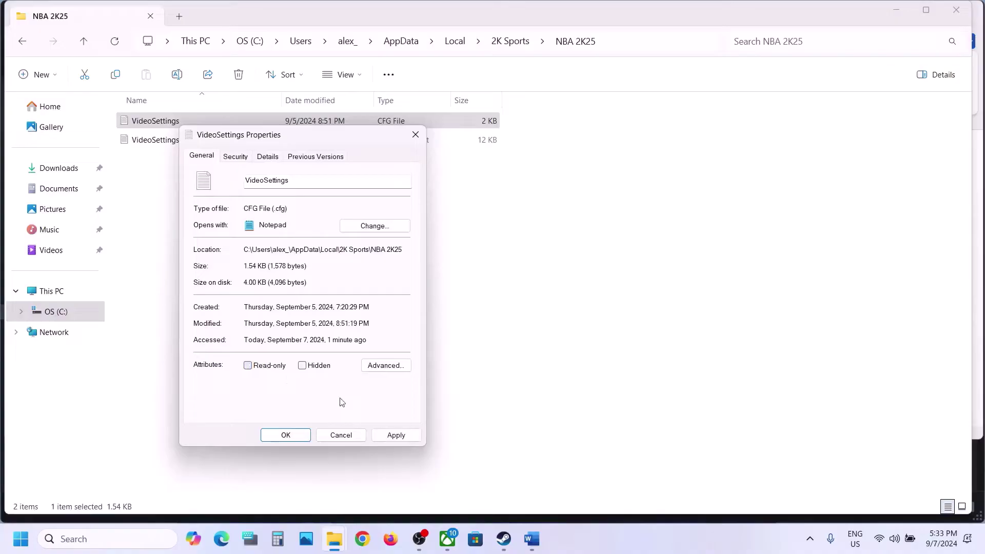
pyautogui.click(396, 435)
pyautogui.click(283, 436)
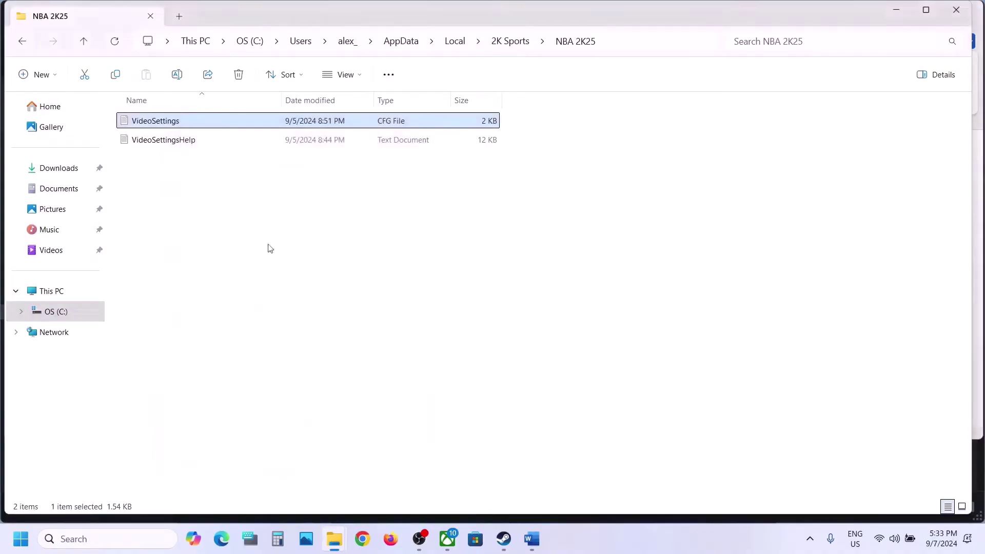
# Reopen VideoSettings in Notepad, select the REFRESHRATE number to check it, then save the file and close Notepad
pyautogui.doubleClick(173, 120)
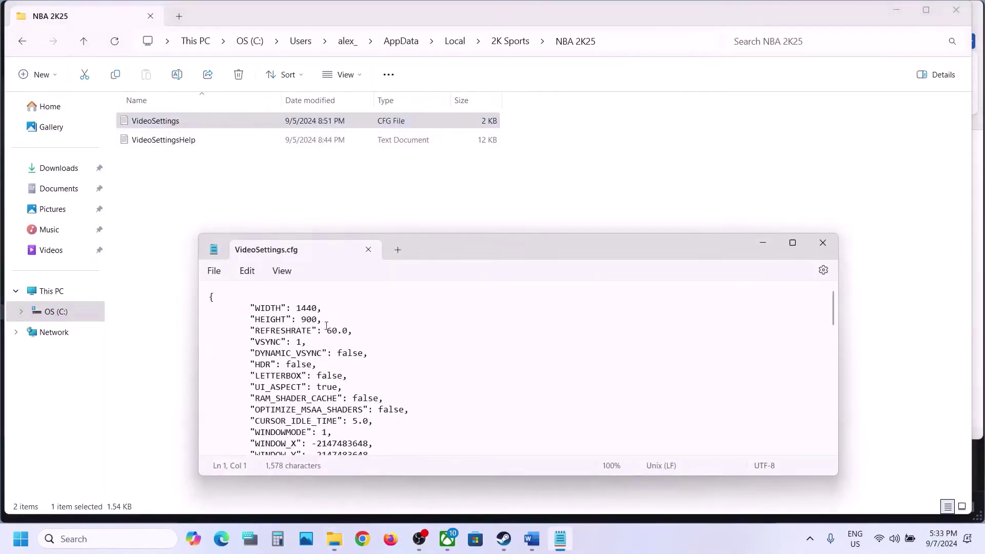
pyautogui.click(332, 331)
pyautogui.moveTo(329, 331); pyautogui.dragTo(339, 334)
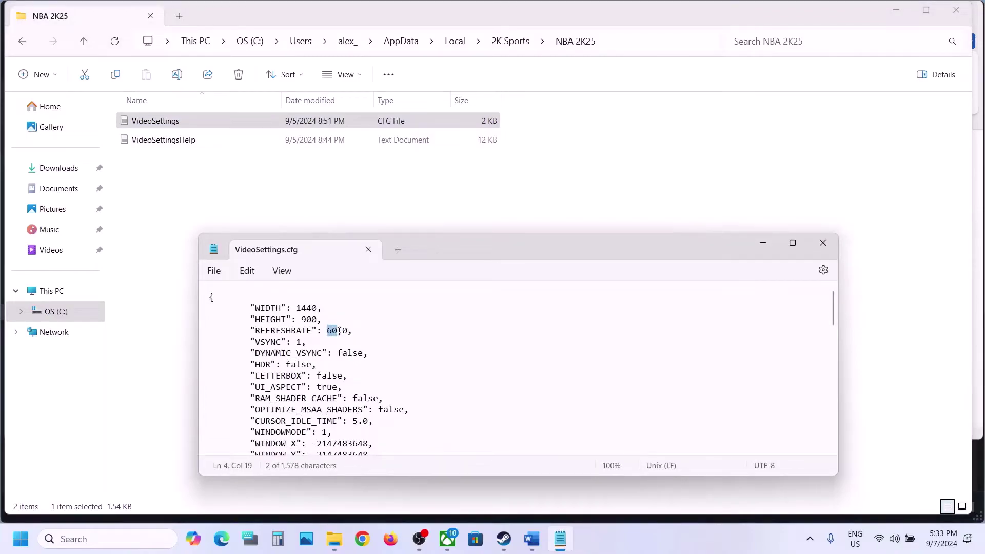
pyautogui.click(221, 279)
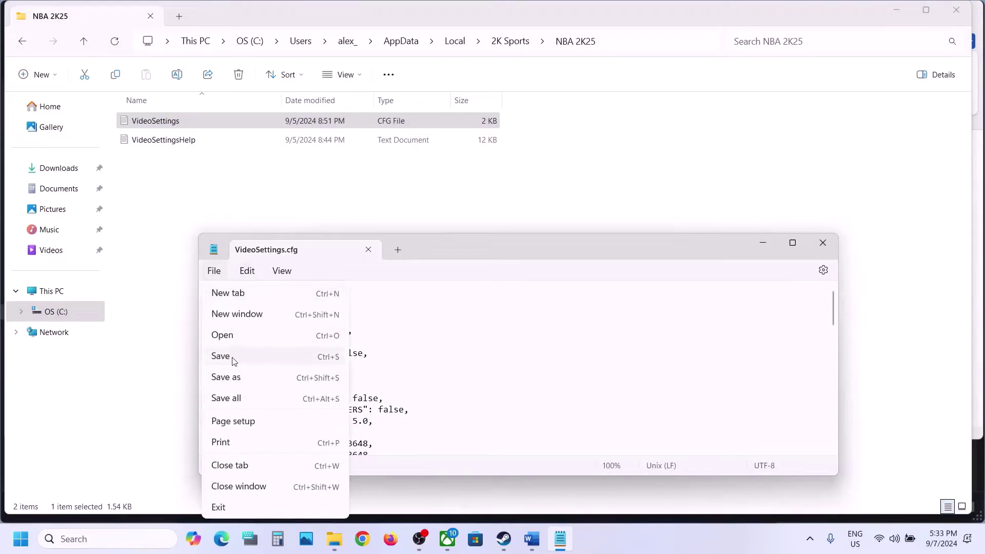
pyautogui.click(233, 357)
pyautogui.click(823, 243)
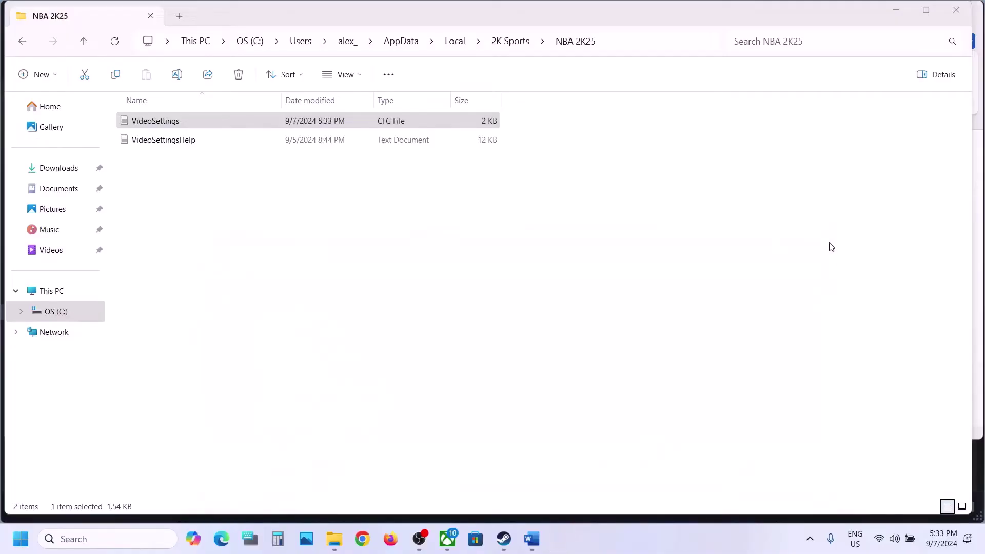
# Turn on the Read-only attribute in the VideoSettings file's properties and apply it
pyautogui.rightClick(190, 126)
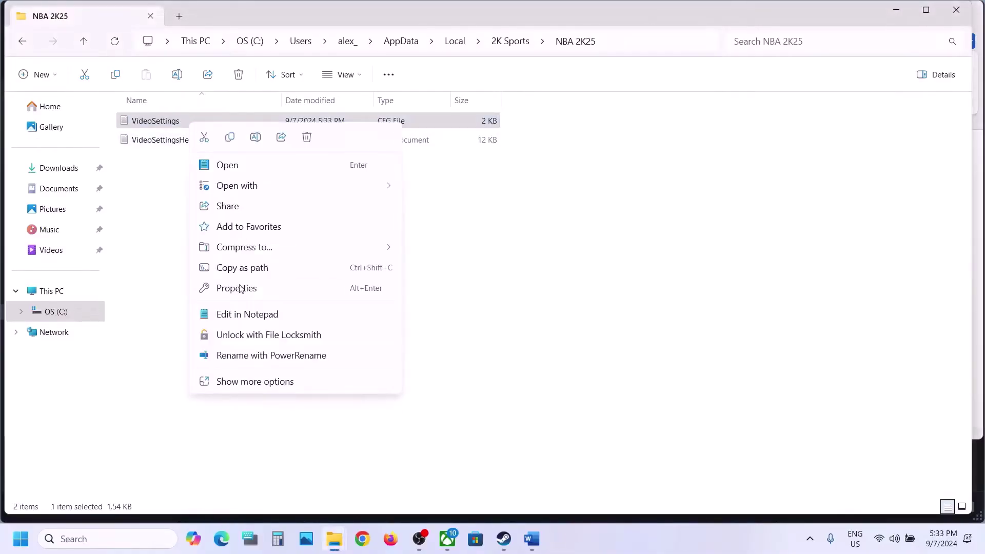
pyautogui.click(237, 288)
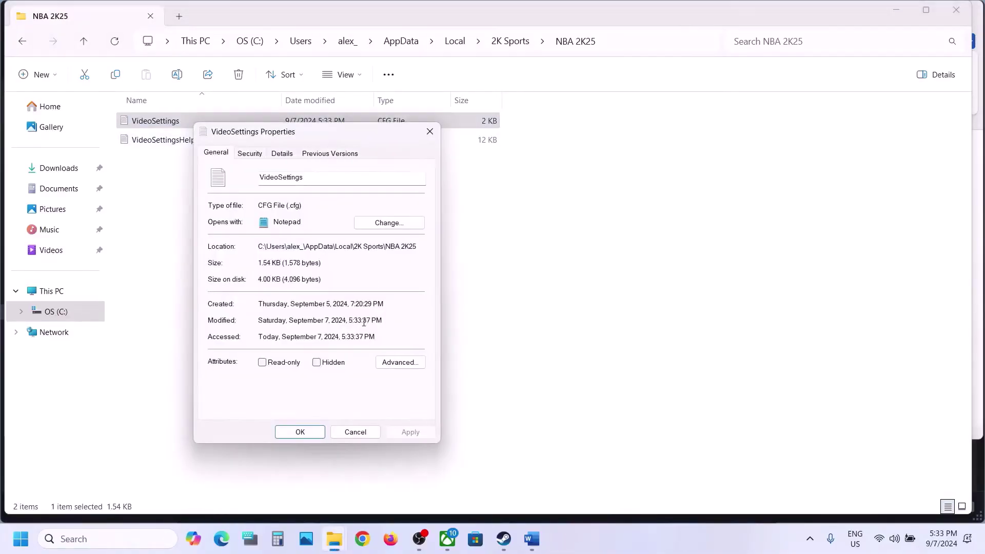
pyautogui.click(263, 362)
pyautogui.click(405, 432)
pyautogui.click(301, 434)
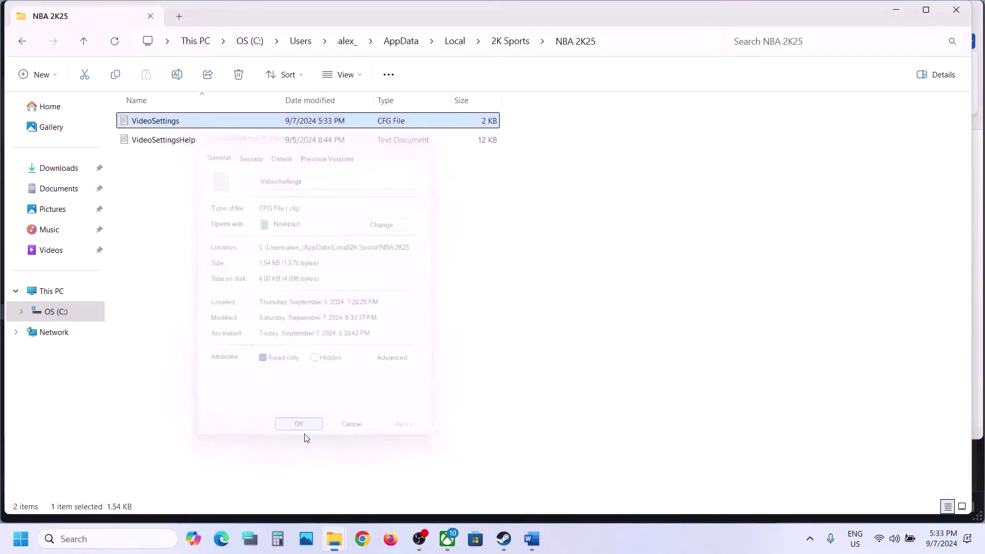
# Check the Read-only attribute in the VideoSettings file's properties, then close the dialog
pyautogui.rightClick(156, 126)
pyautogui.click(213, 291)
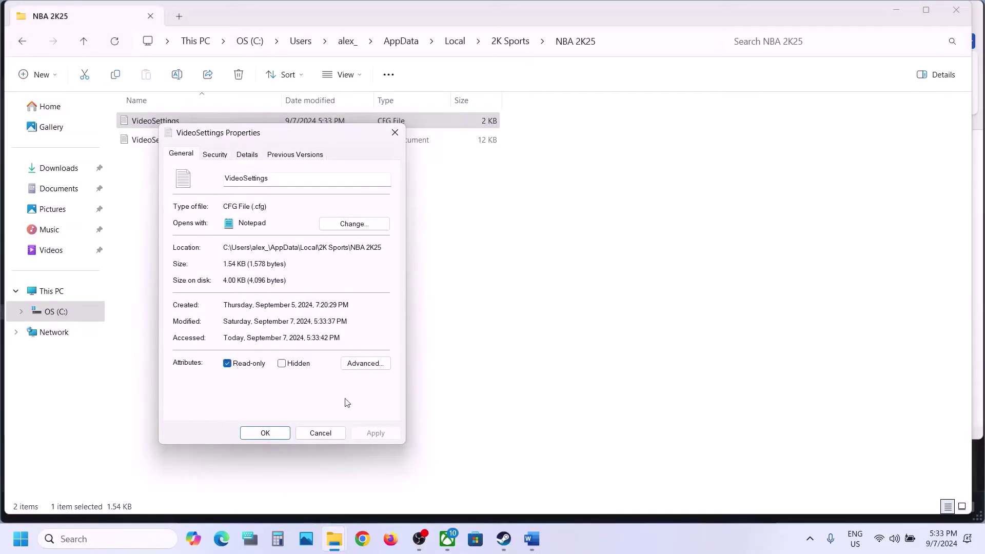
pyautogui.click(271, 434)
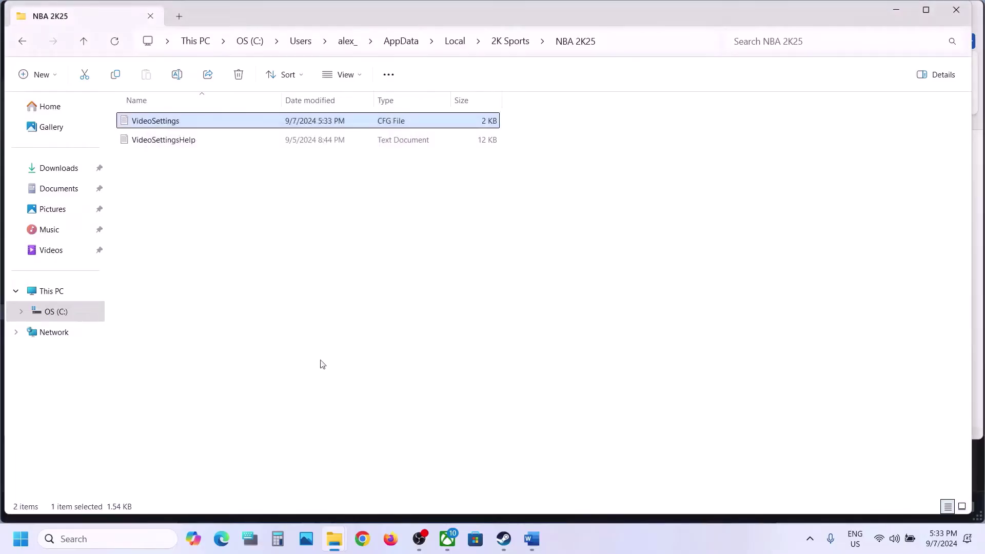
# Switch back to the Word document and review Step 6 on renaming or deleting the Video Settings file
pyautogui.click(532, 539)
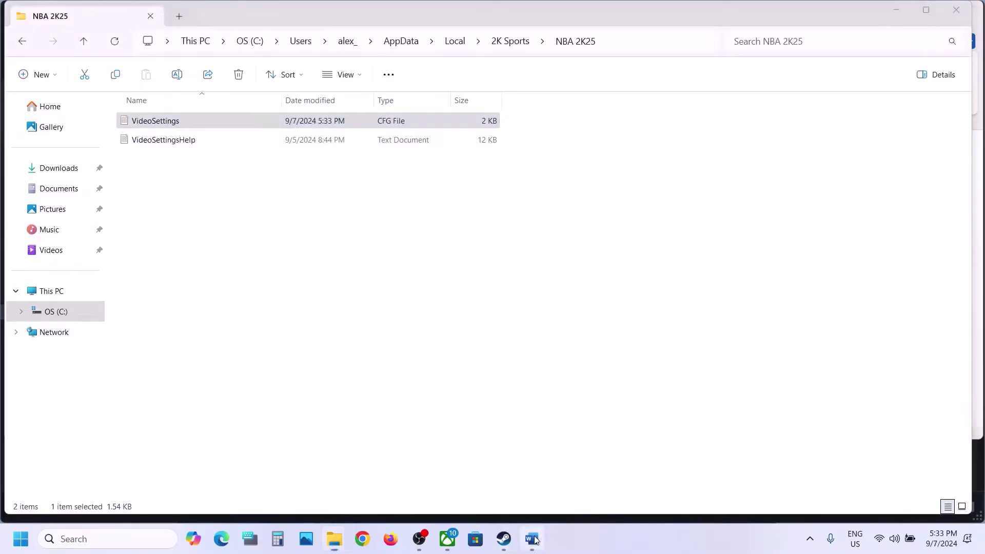
pyautogui.scroll(-3, 362, 307)
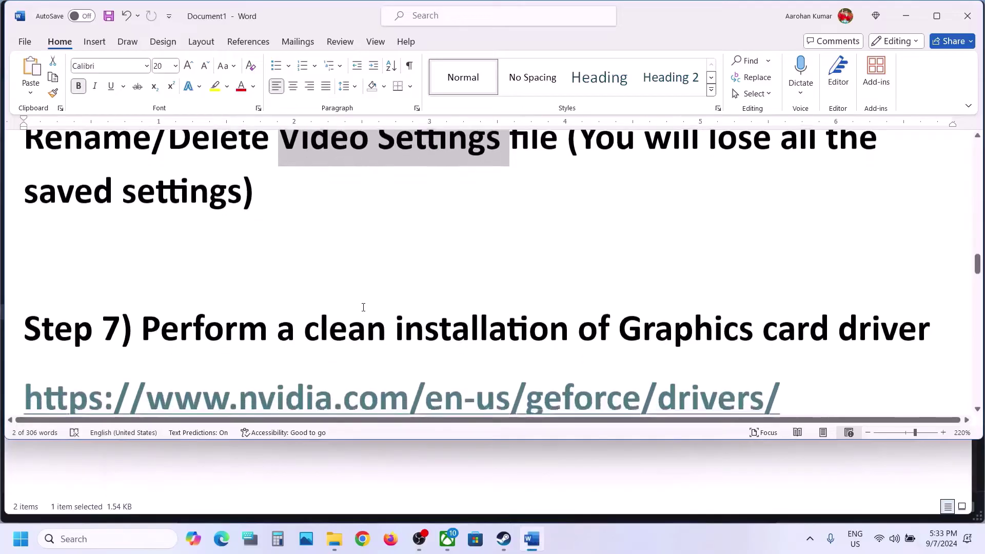
pyautogui.scroll(4, 363, 306)
pyautogui.click(412, 325)
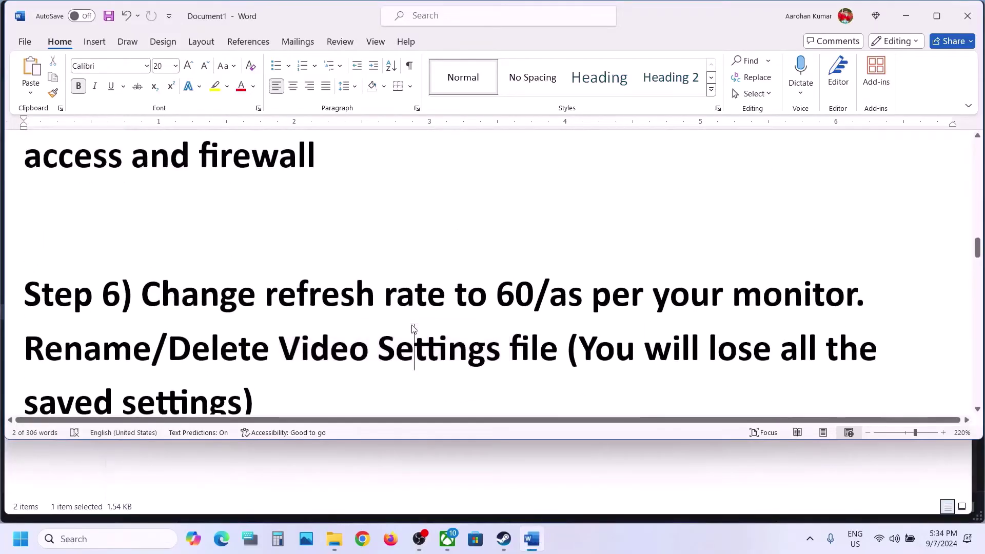
# Highlight the Rename/Delete Video Settings file instruction, then switch to File Explorer and go up to the 2K Sports folder
pyautogui.moveTo(59, 354); pyautogui.dragTo(529, 354)
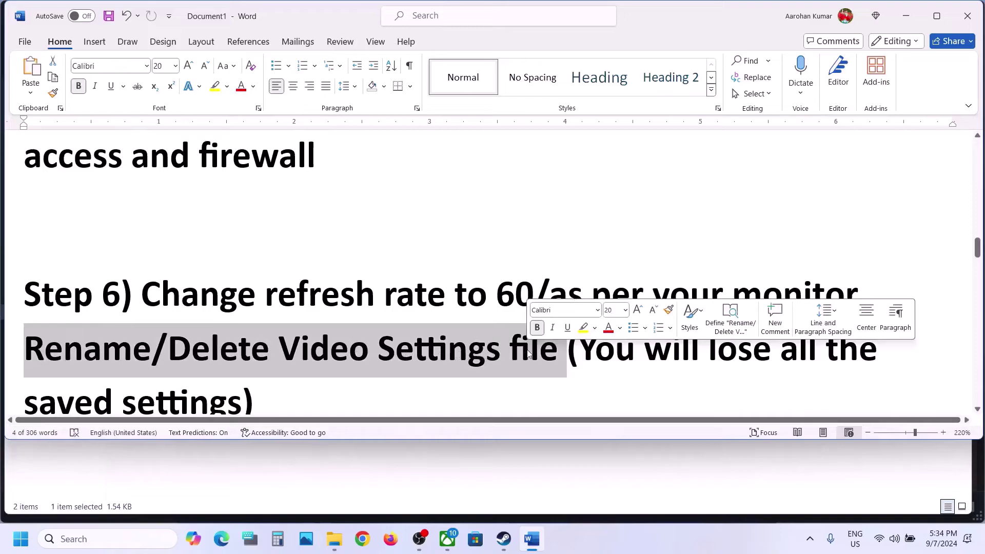
pyautogui.click(907, 16)
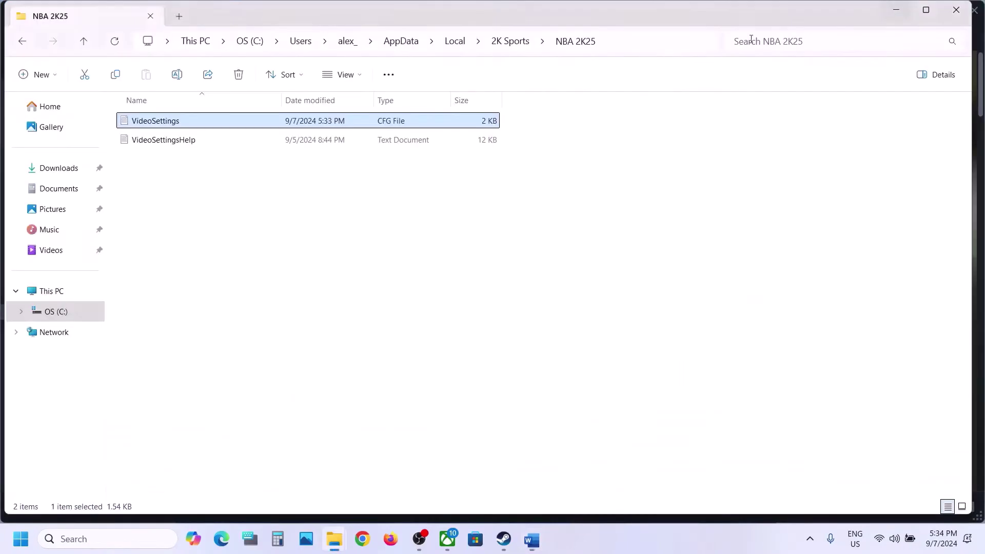
pyautogui.click(86, 43)
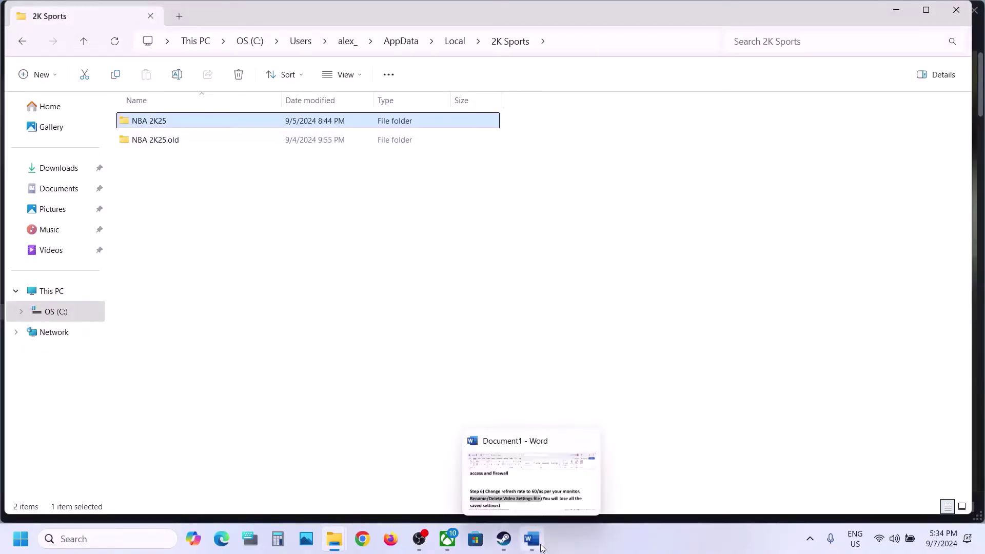
# Switch to the Word document, extend Step 6's bracketed warning with ", game progress" after "saved settings", and highlight the warning
pyautogui.click(532, 539)
pyautogui.moveTo(589, 354); pyautogui.dragTo(241, 403)
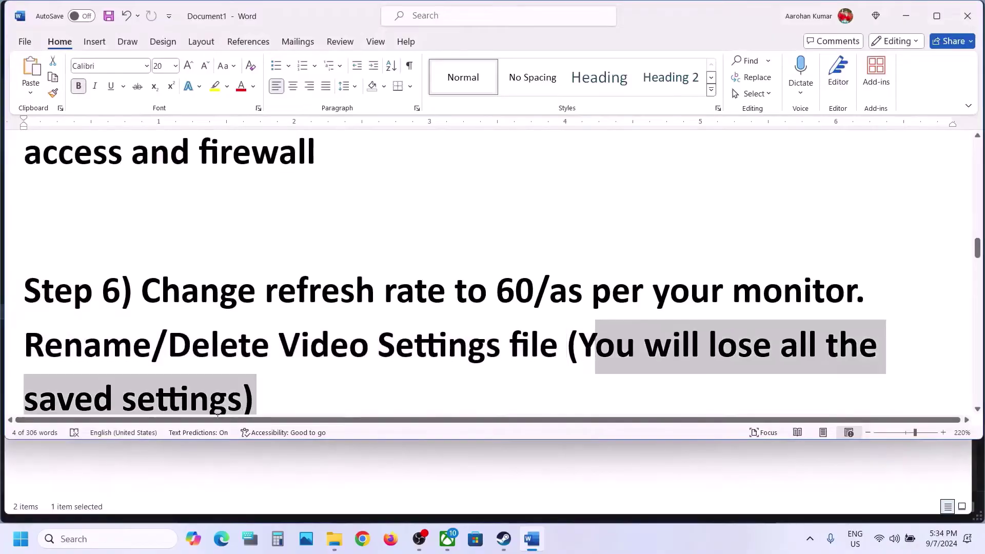
pyautogui.scroll(-2, 226, 399)
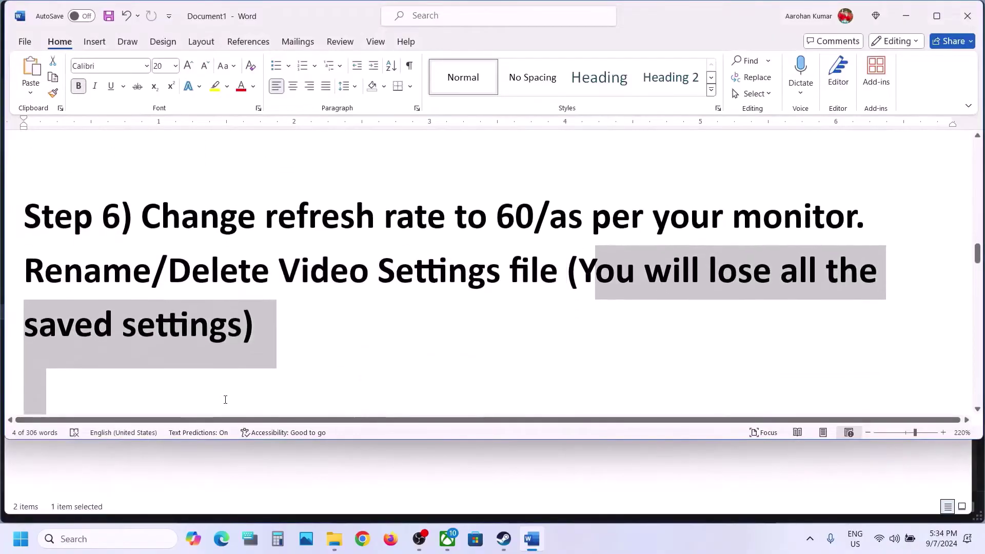
pyautogui.click(243, 326)
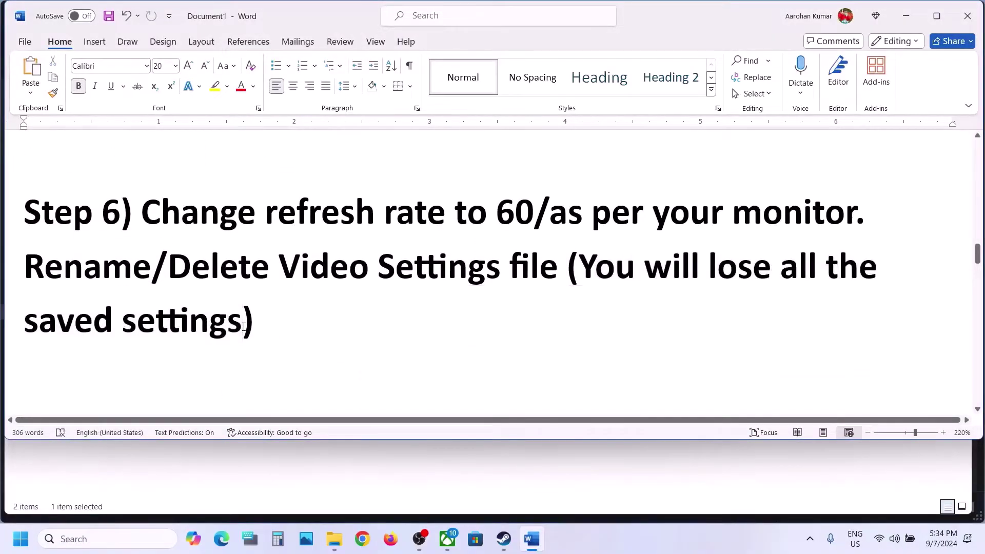
pyautogui.write(', ')
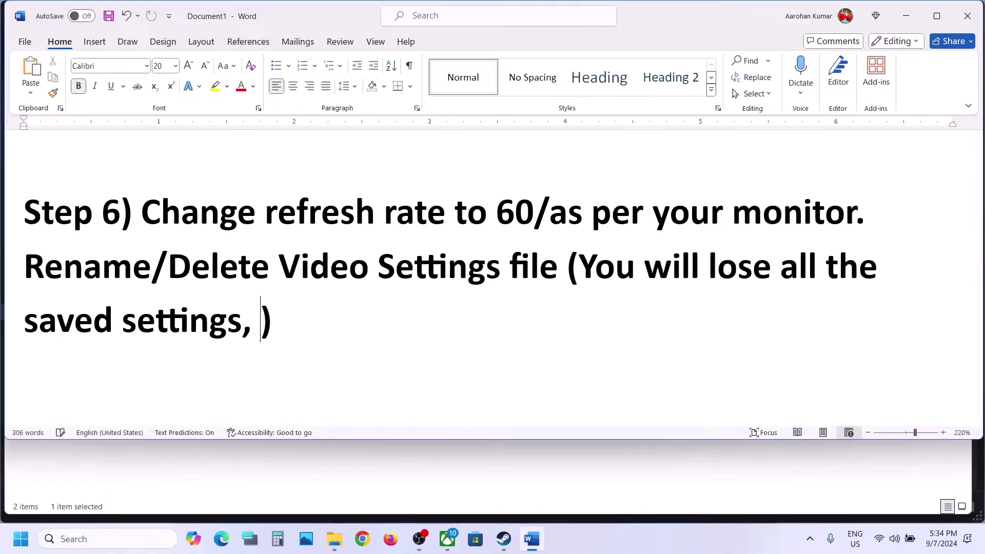
pyautogui.write('game pro')
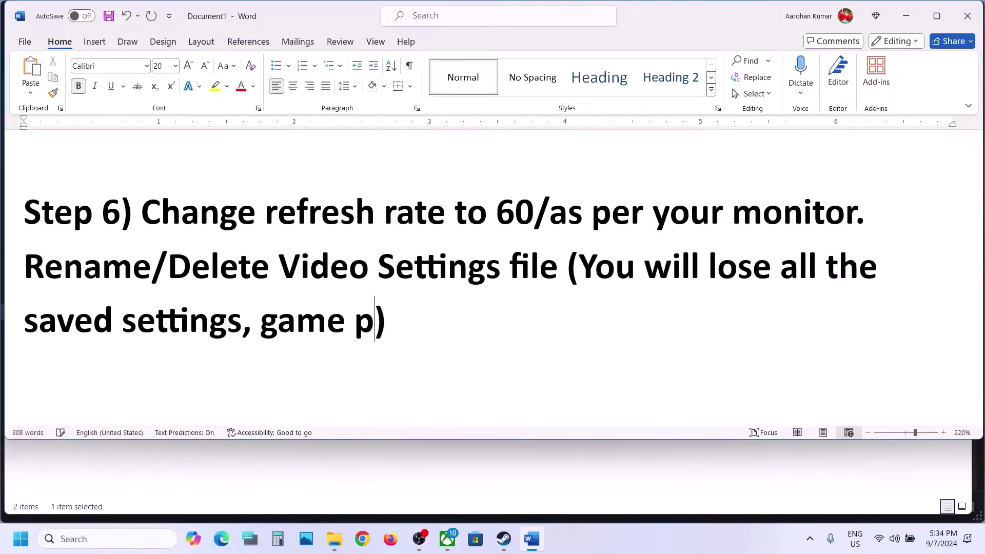
pyautogui.write('gress')
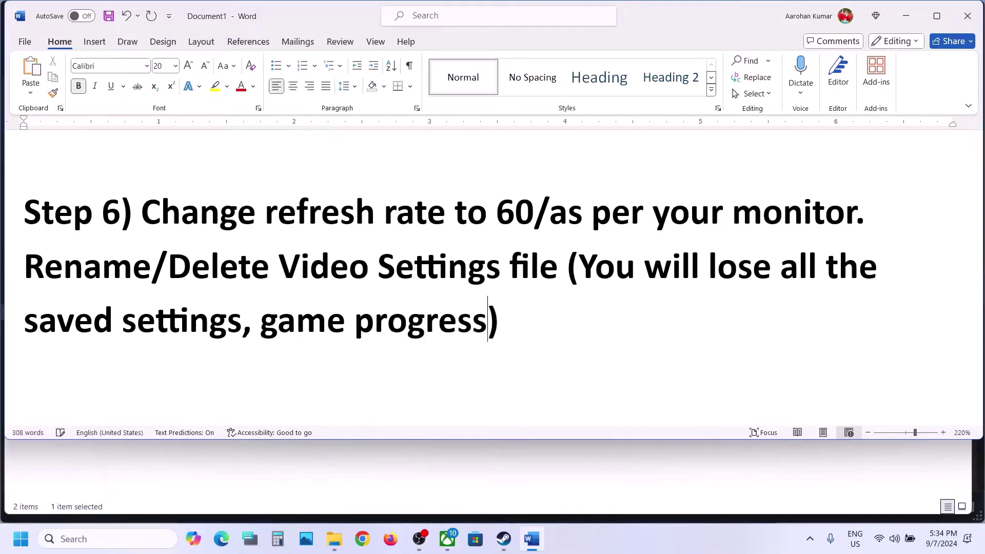
pyautogui.moveTo(585, 263); pyautogui.dragTo(640, 317)
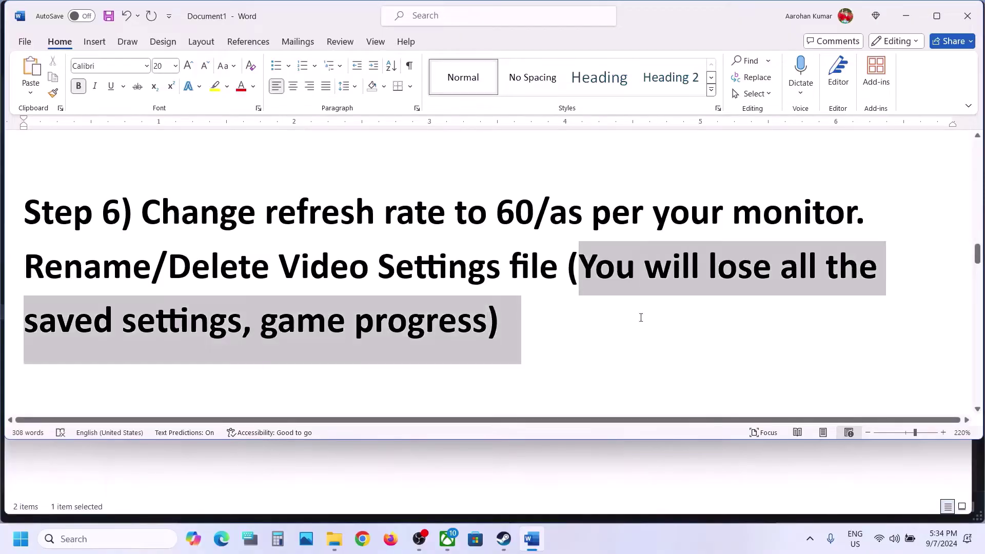
# Switch to File Explorer and try to rename the NBA 2K25 folder in 2K Sports to NBA 2K25.old, declining the folder merge
pyautogui.click(904, 17)
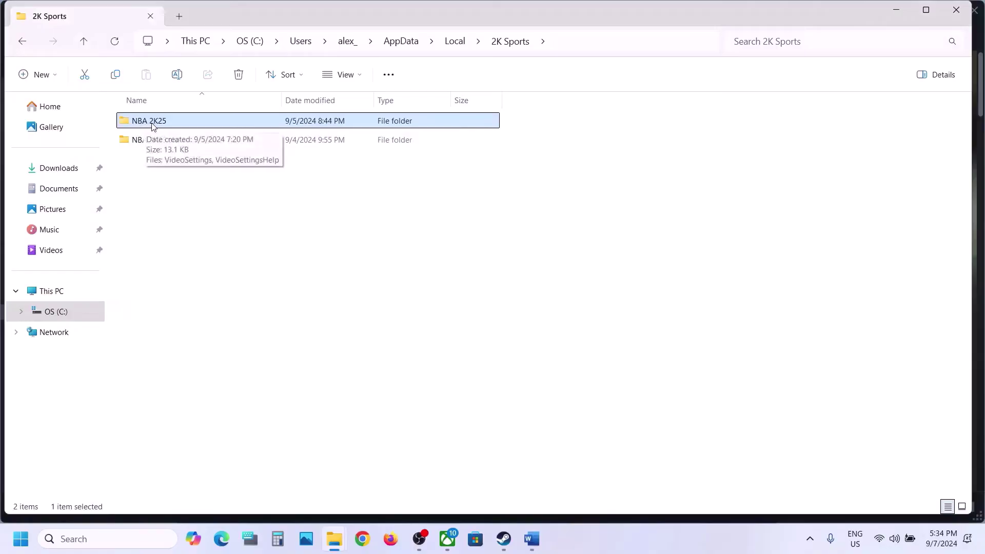
pyautogui.click(145, 144)
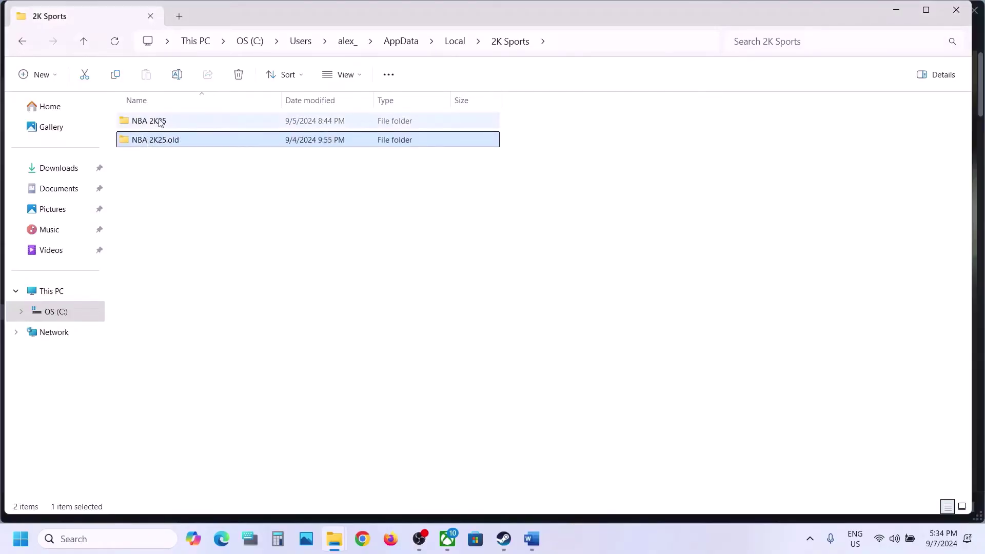
pyautogui.rightClick(160, 122)
pyautogui.click(226, 134)
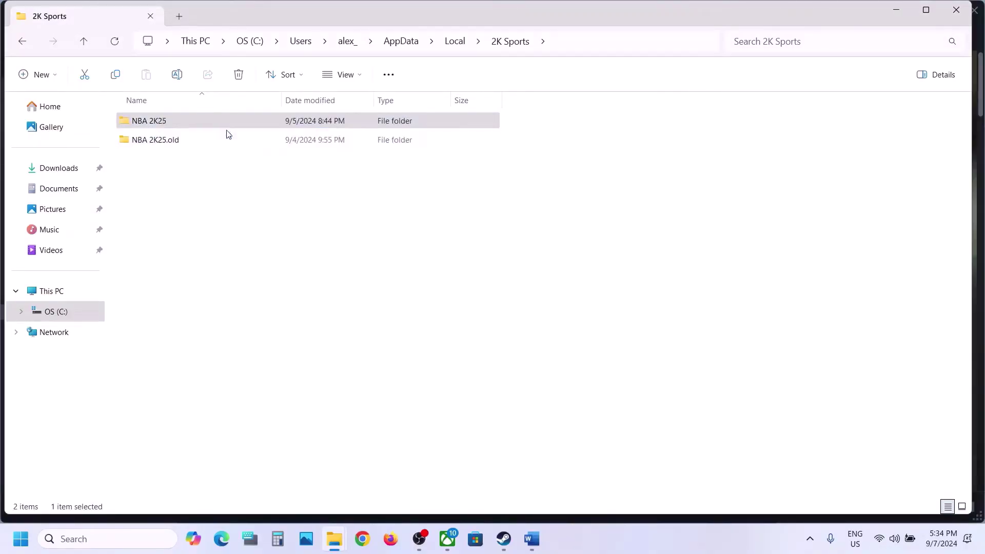
pyautogui.click(177, 119)
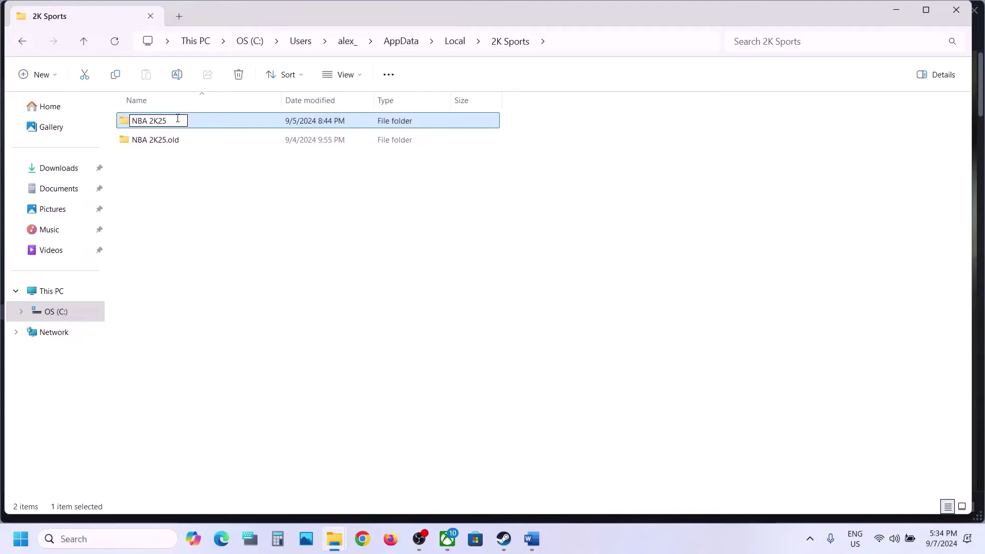
pyautogui.write('.old')
pyautogui.click(904, 15)
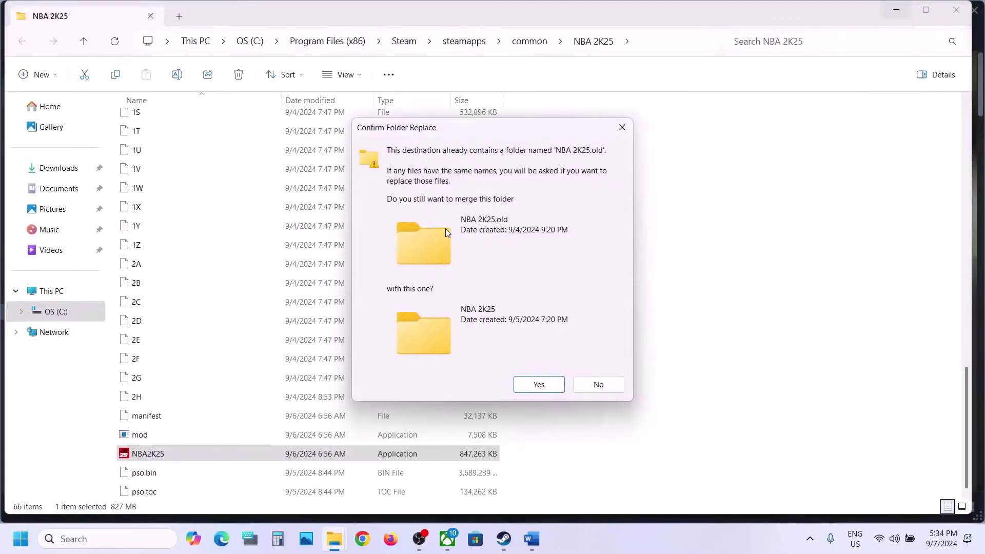
pyautogui.click(594, 384)
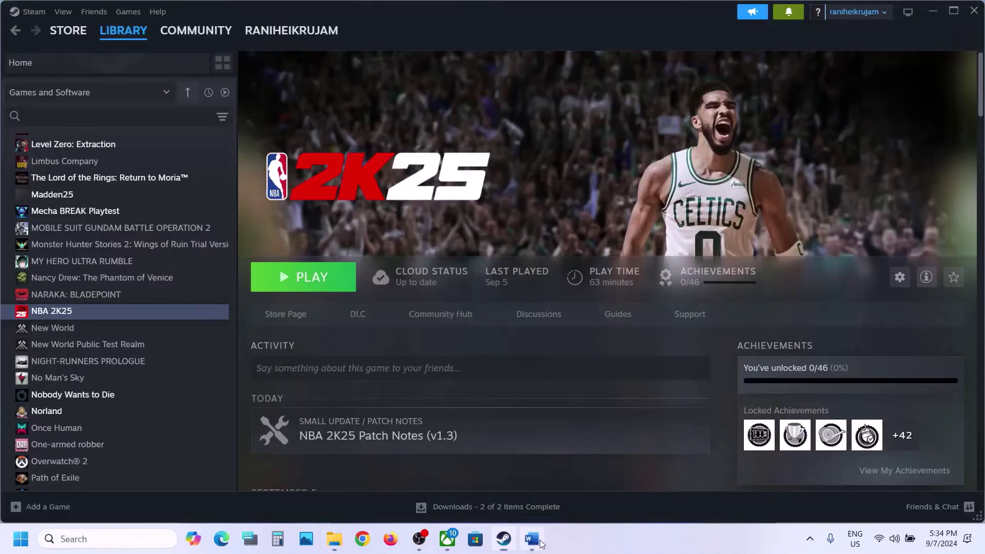
# Switch back to the Word document and review Step 7 on clean graphics driver installation, including the NVIDIA and AMD links
pyautogui.click(533, 540)
pyautogui.scroll(-5, 352, 235)
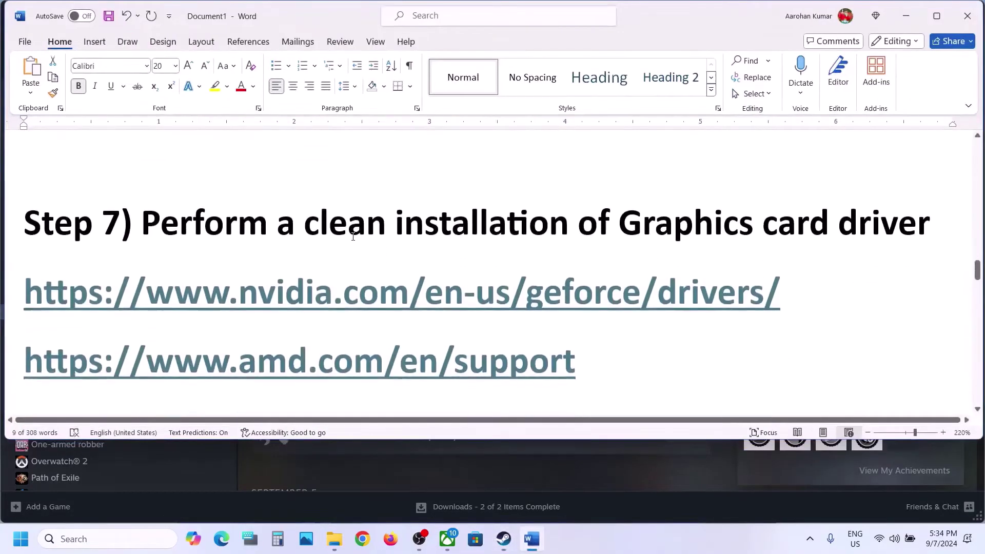
pyautogui.moveTo(217, 218); pyautogui.dragTo(757, 225)
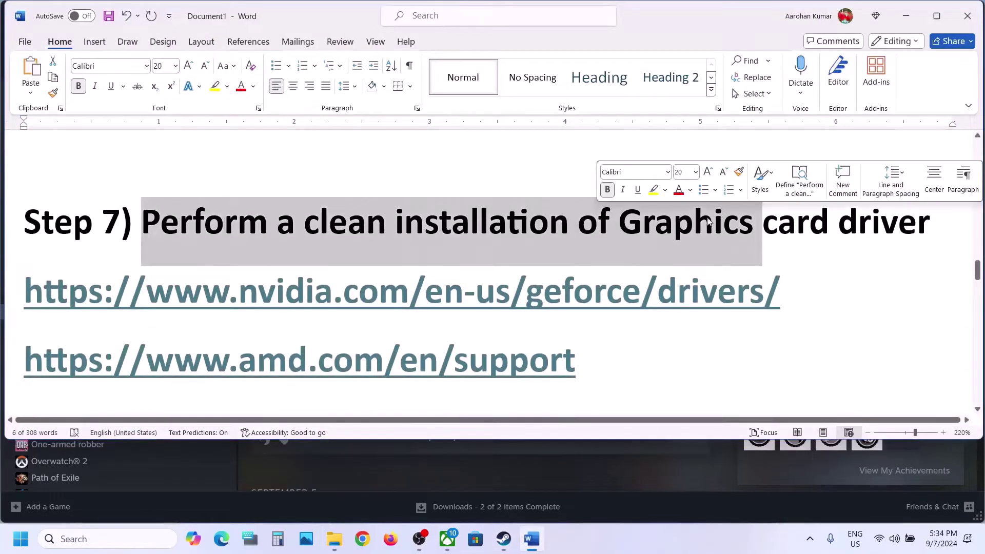
pyautogui.moveTo(205, 301); pyautogui.dragTo(495, 303)
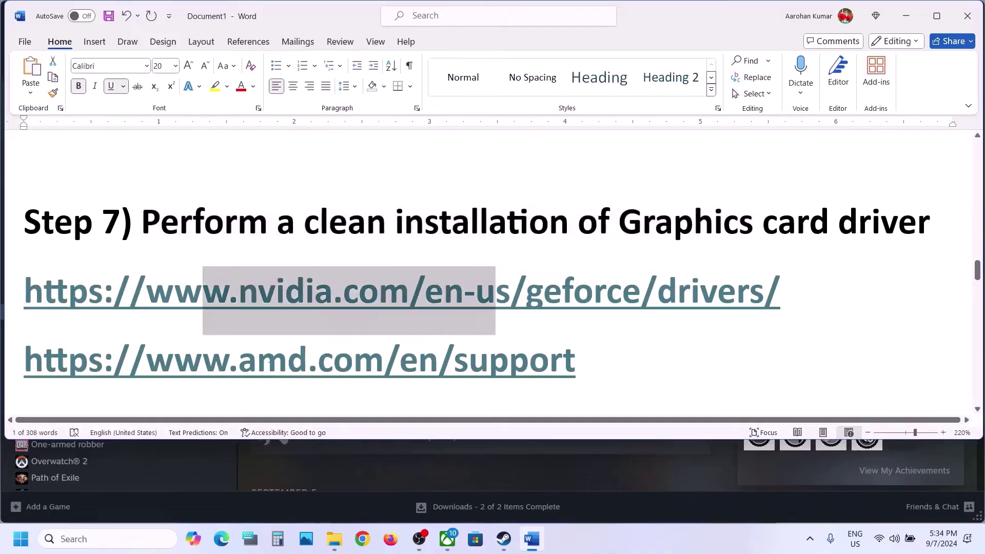
pyautogui.moveTo(202, 371); pyautogui.dragTo(489, 371)
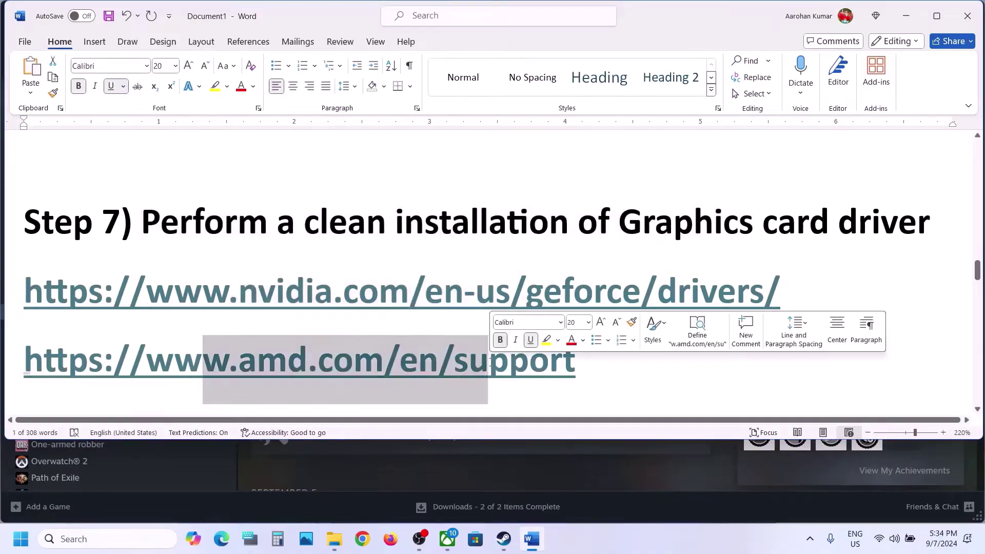
# Switch to NVIDIA's drivers page in Chrome and search manually for GeForce RTX 3050 Laptop GPU drivers for Windows 11, English (US)
pyautogui.click(625, 551)
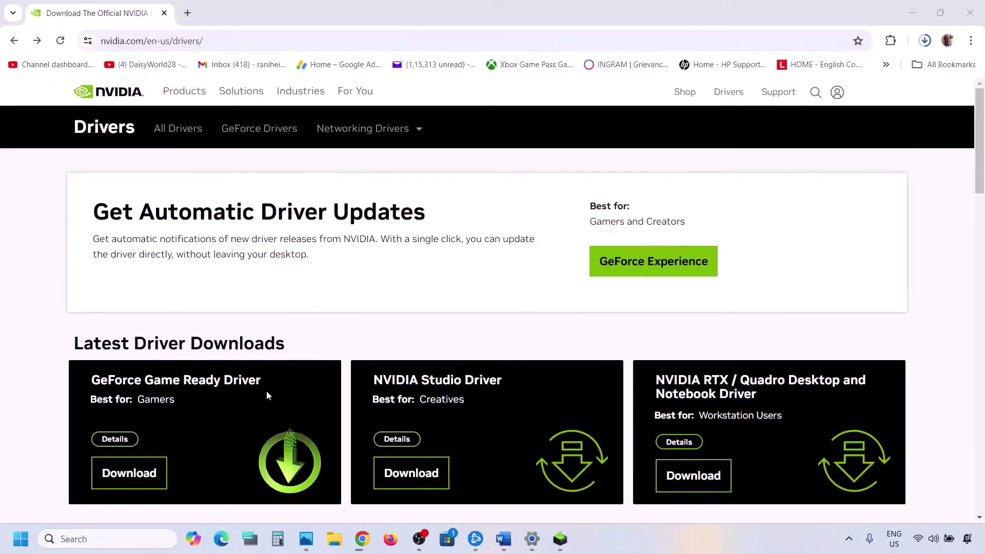
pyautogui.scroll(-8, 229, 368)
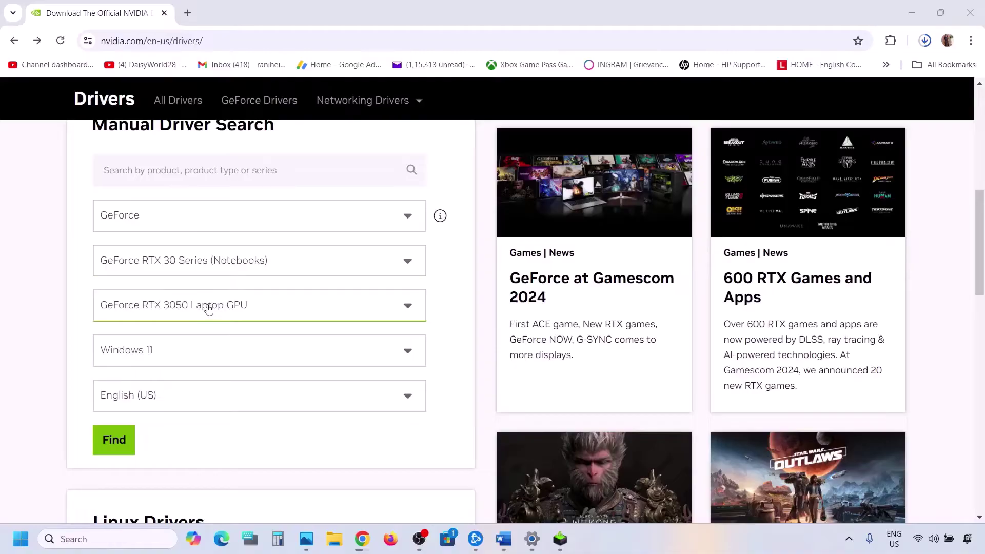
pyautogui.click(186, 277)
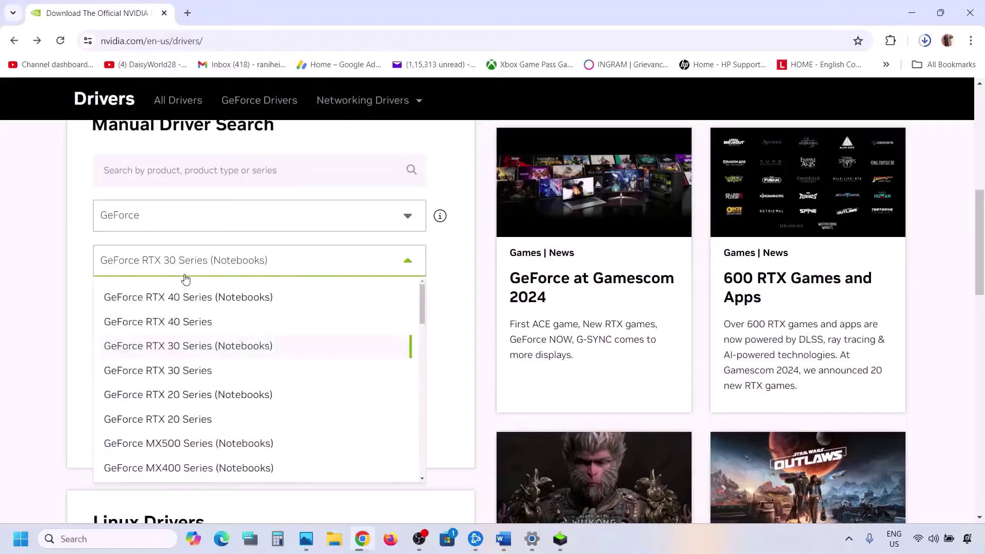
pyautogui.click(81, 285)
pyautogui.click(185, 348)
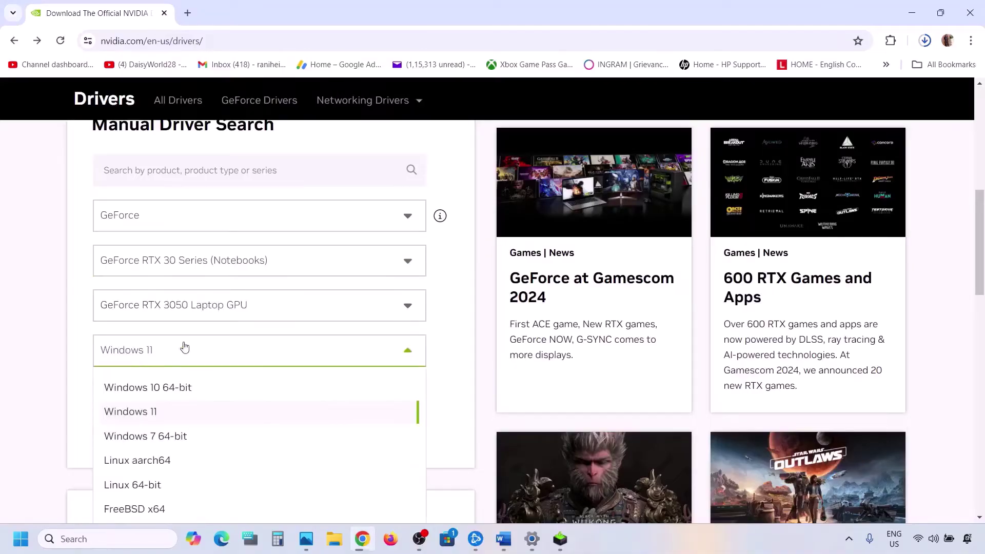
pyautogui.click(53, 335)
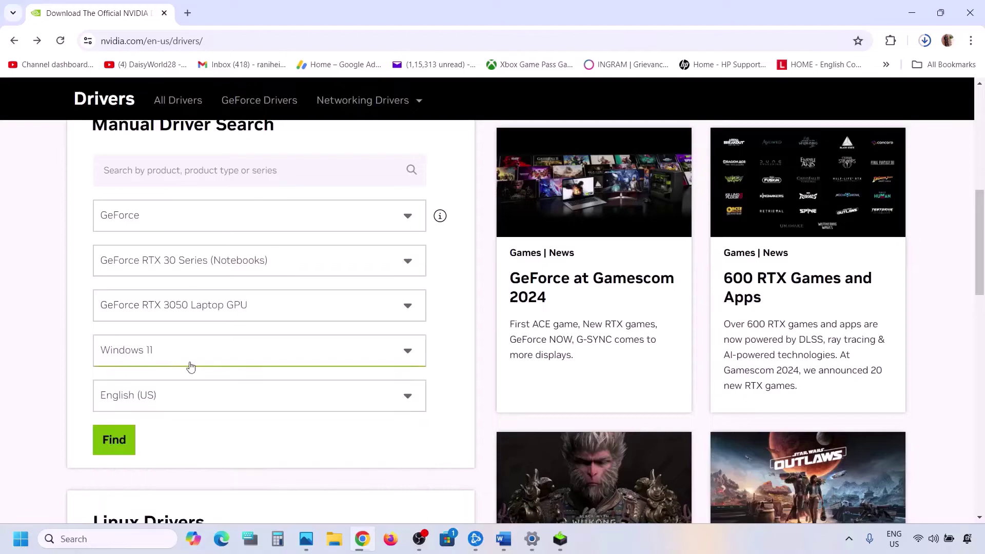
pyautogui.scroll(-1, 190, 366)
pyautogui.click(115, 386)
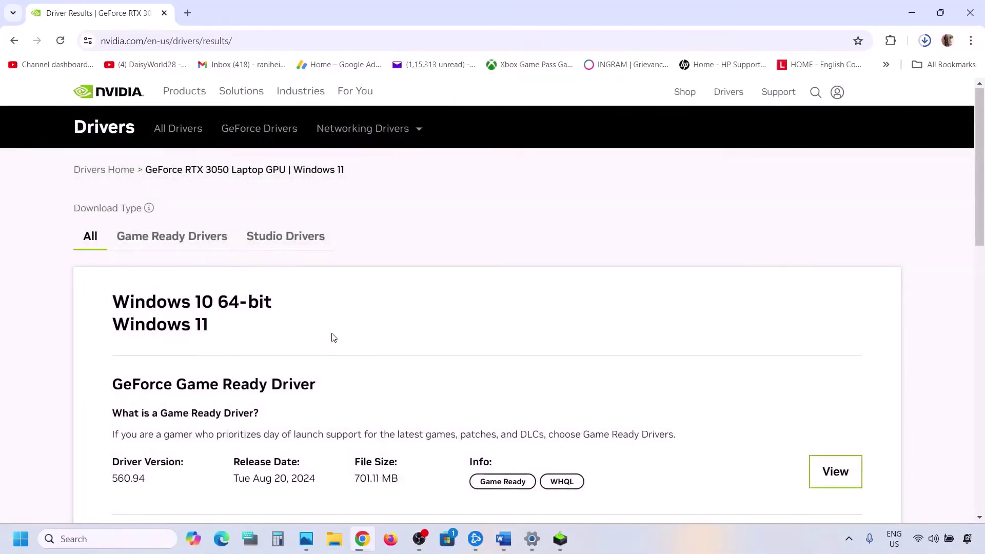
# Check the GeForce Game Ready Driver's version in the results, open its details page and download version 560.94
pyautogui.scroll(-3, 333, 337)
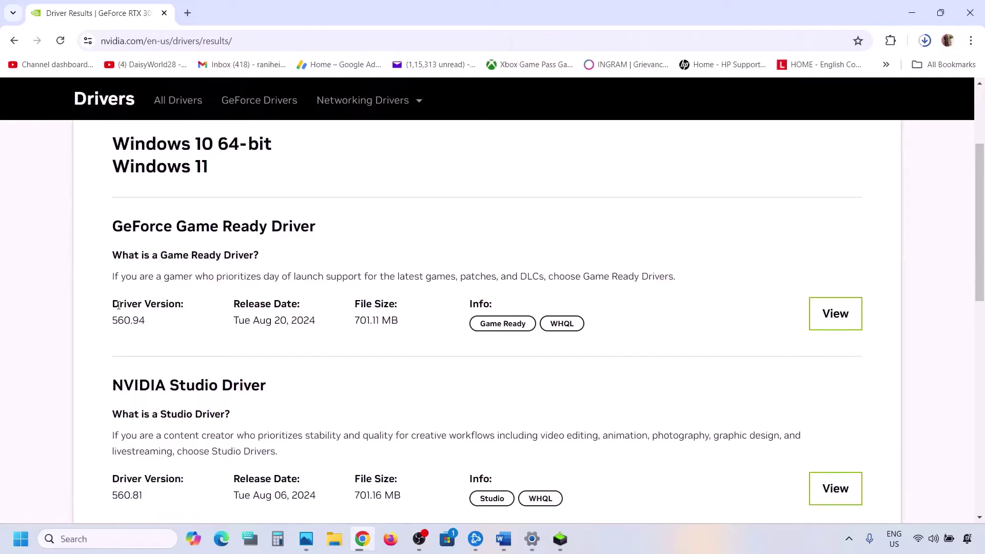
pyautogui.moveTo(119, 306); pyautogui.dragTo(179, 301)
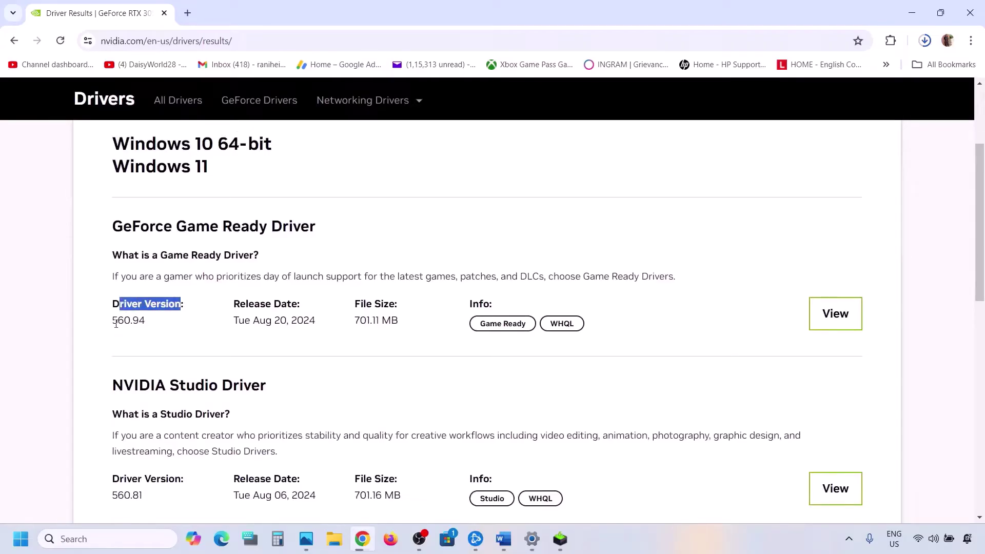
pyautogui.moveTo(116, 324); pyautogui.dragTo(156, 321)
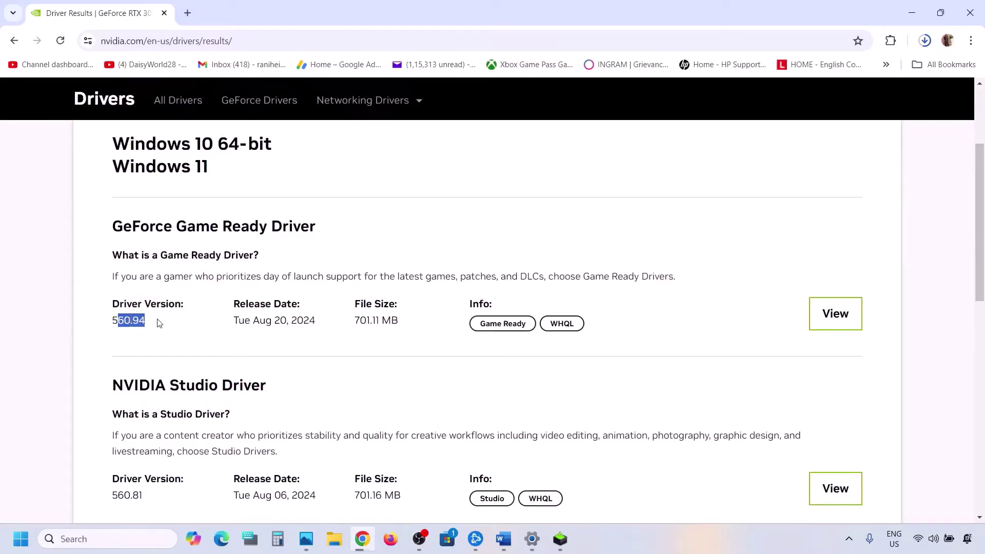
pyautogui.click(839, 312)
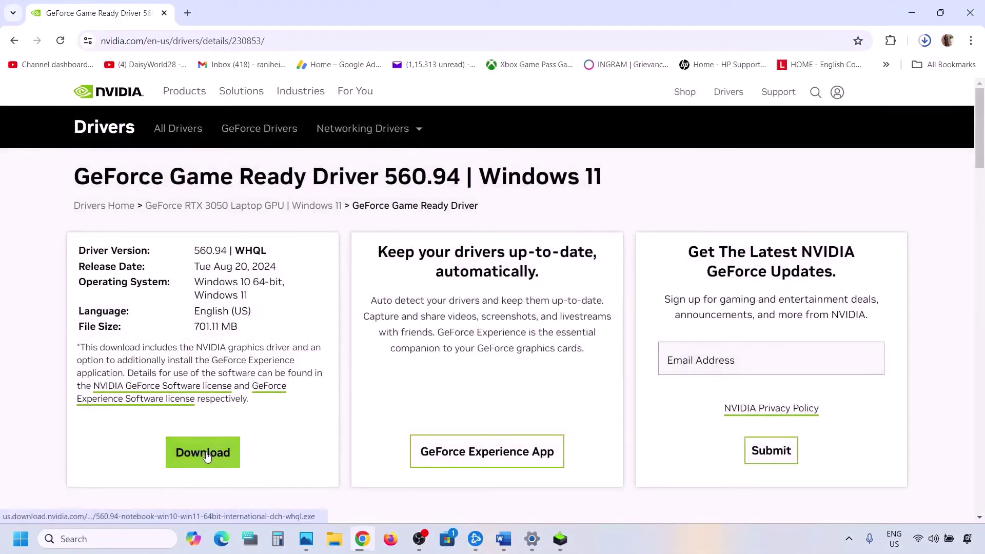
pyautogui.click(208, 457)
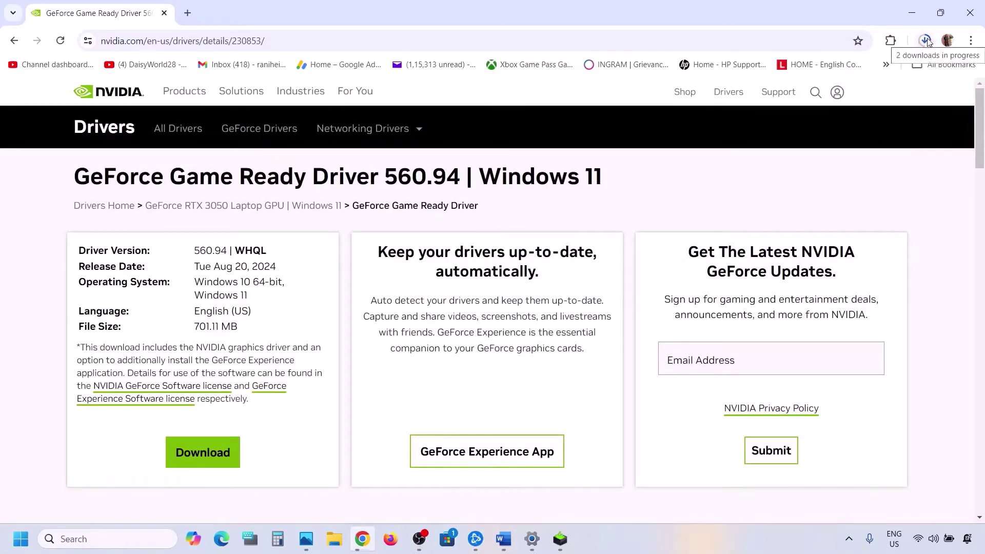
# Switch to the NVIDIA Installer, accept the license for driver plus GeForce Experience, and start a Custom (Advanced) clean installation
pyautogui.click(562, 547)
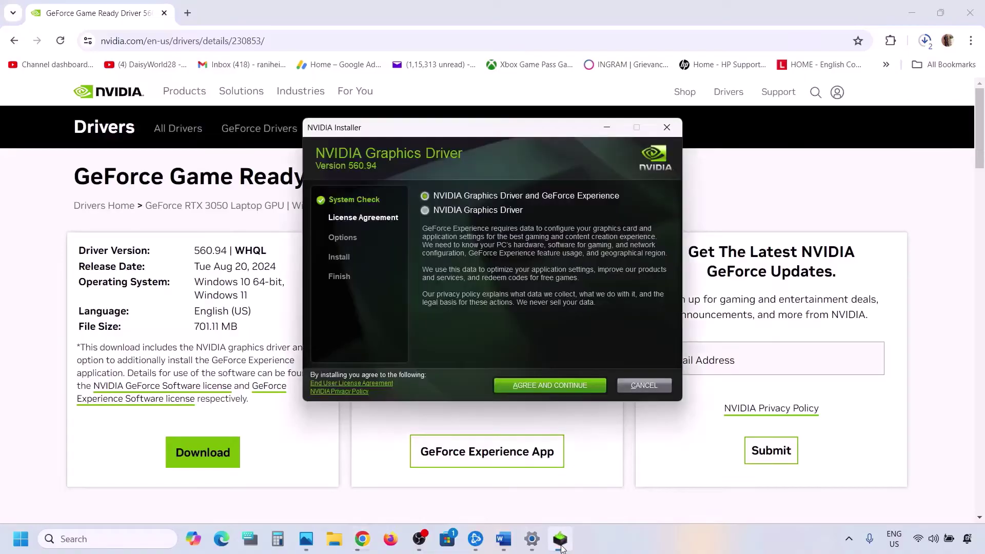
pyautogui.click(550, 382)
pyautogui.click(450, 269)
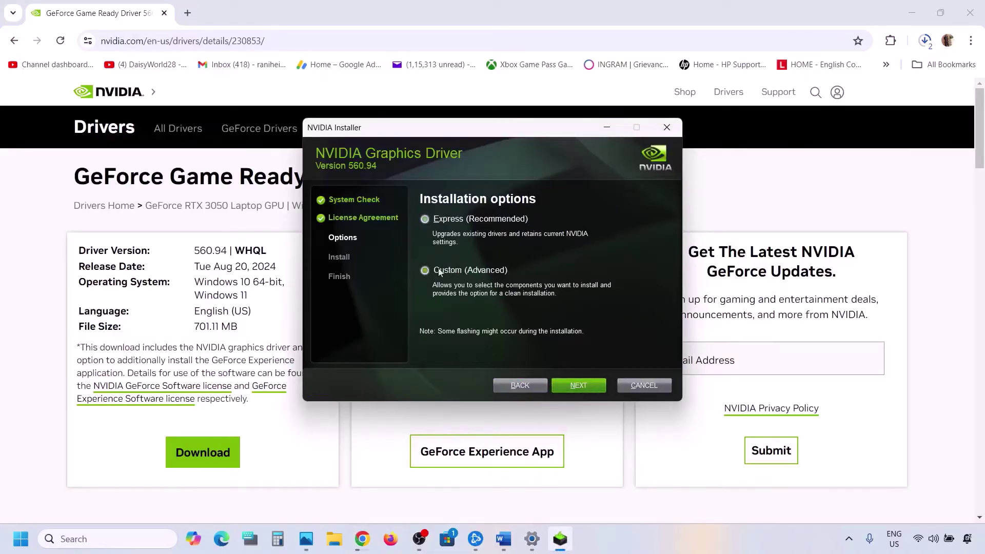
pyautogui.click(569, 387)
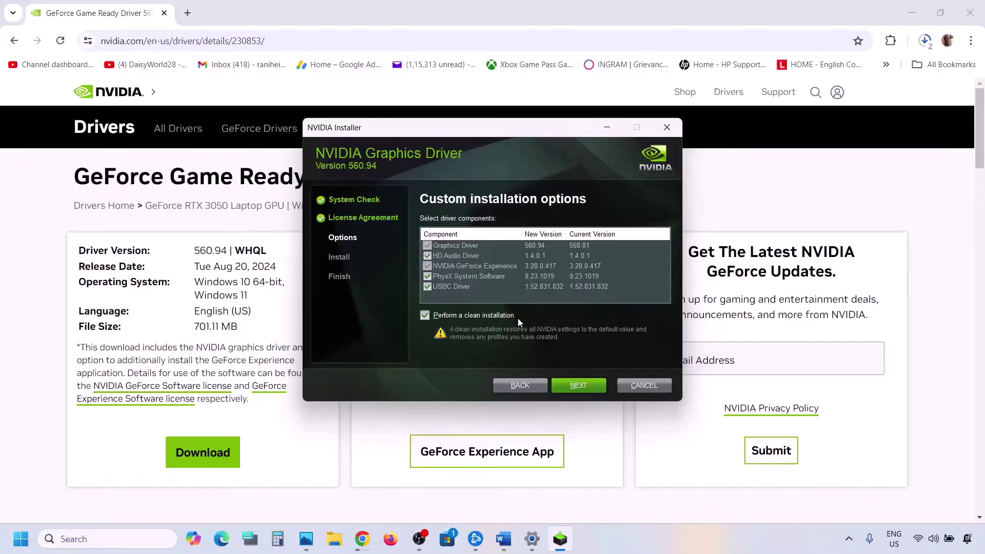
pyautogui.click(581, 387)
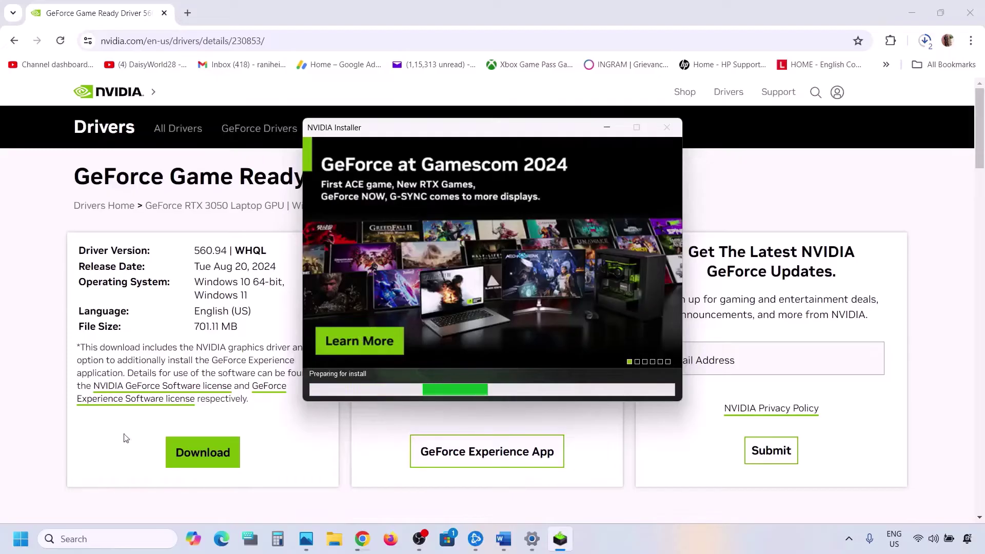
# Show the Windows power options for restarting the computer and close them again
pyautogui.click(21, 539)
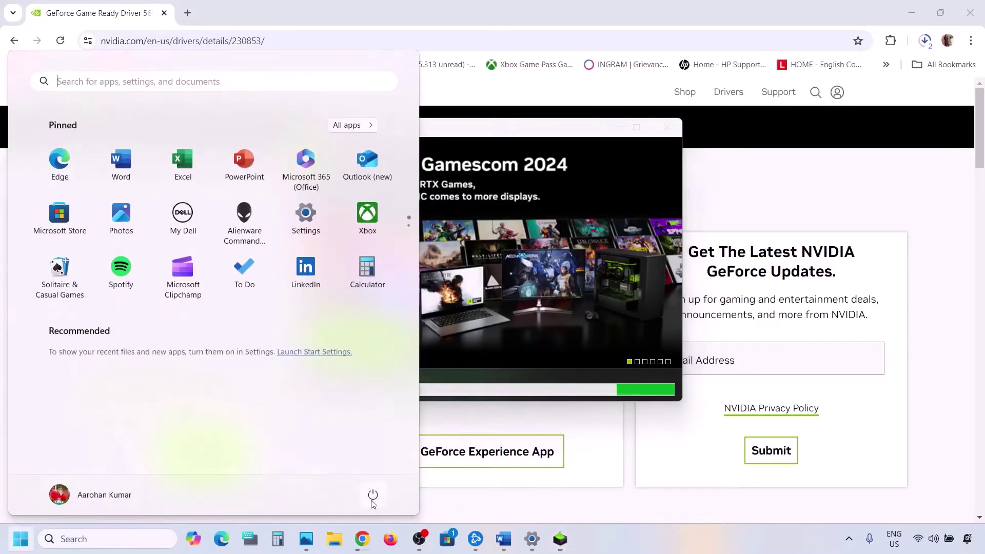
pyautogui.click(373, 495)
pyautogui.click(624, 289)
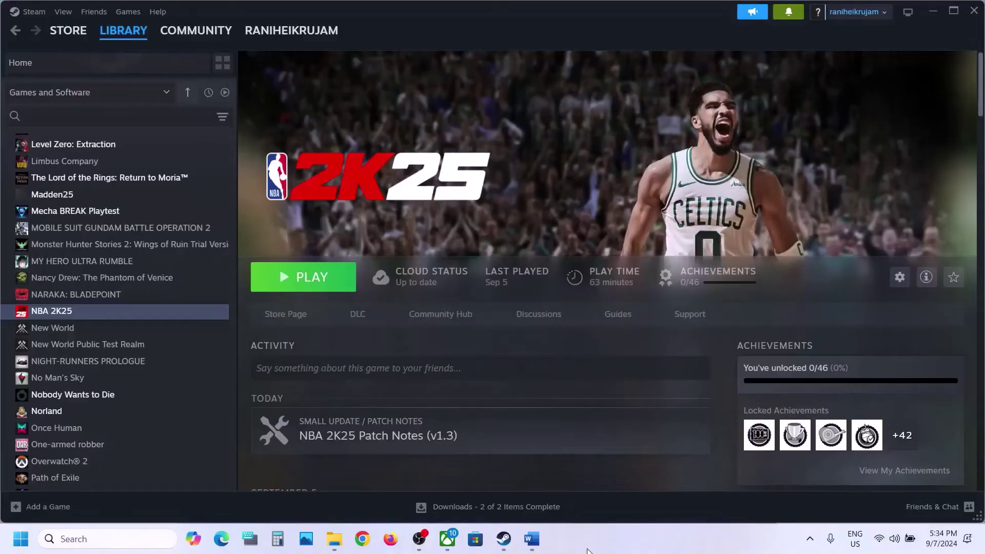
# Switch to the Word document and review Step 8 on running the game on the dedicated graphics card
pyautogui.click(531, 539)
pyautogui.scroll(-3, 357, 273)
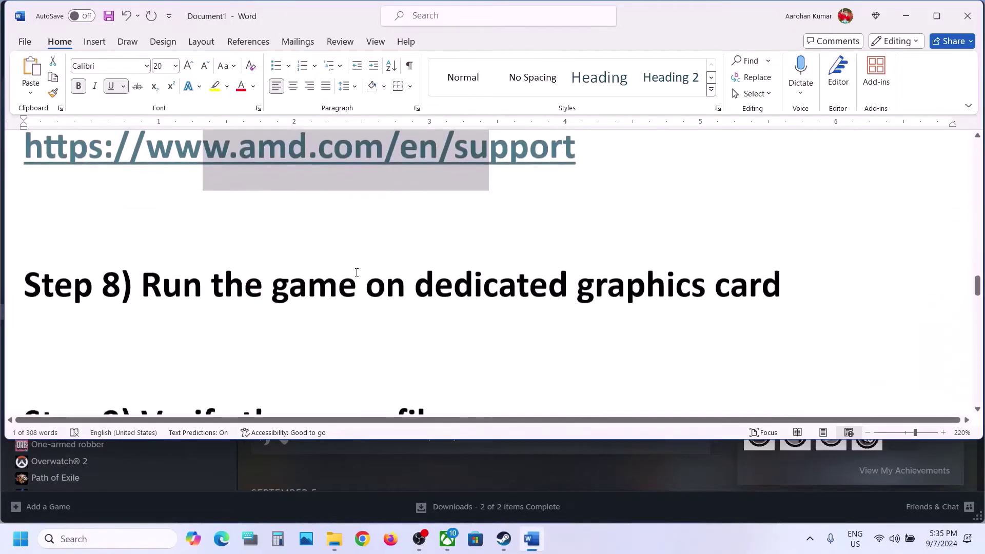
pyautogui.doubleClick(636, 275)
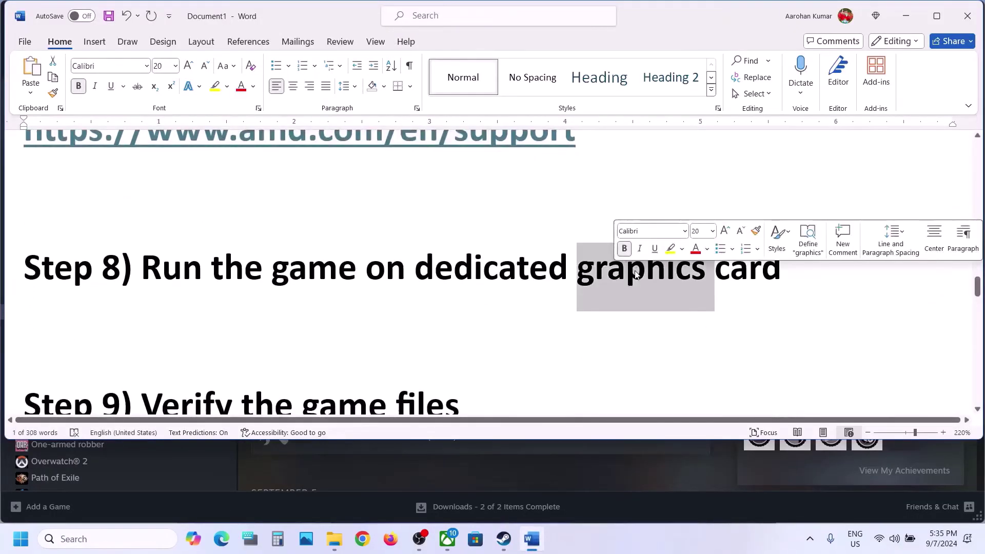
# Open the Windows Graphics settings and try to add the NBA2K25 application from Steam's common\NBA 2K25 folder as a desktop app
pyautogui.click(145, 539)
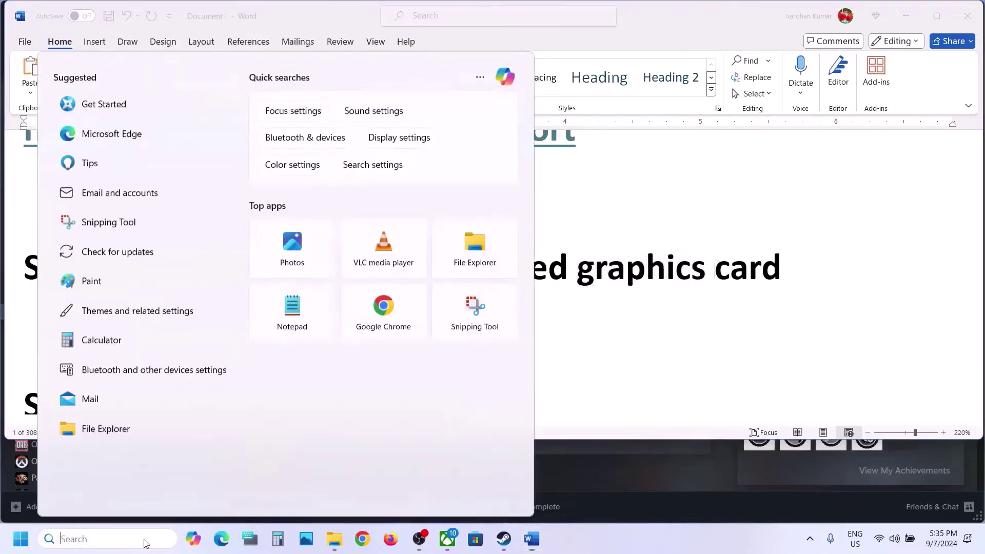
pyautogui.write('graphics')
pyautogui.press('Return')
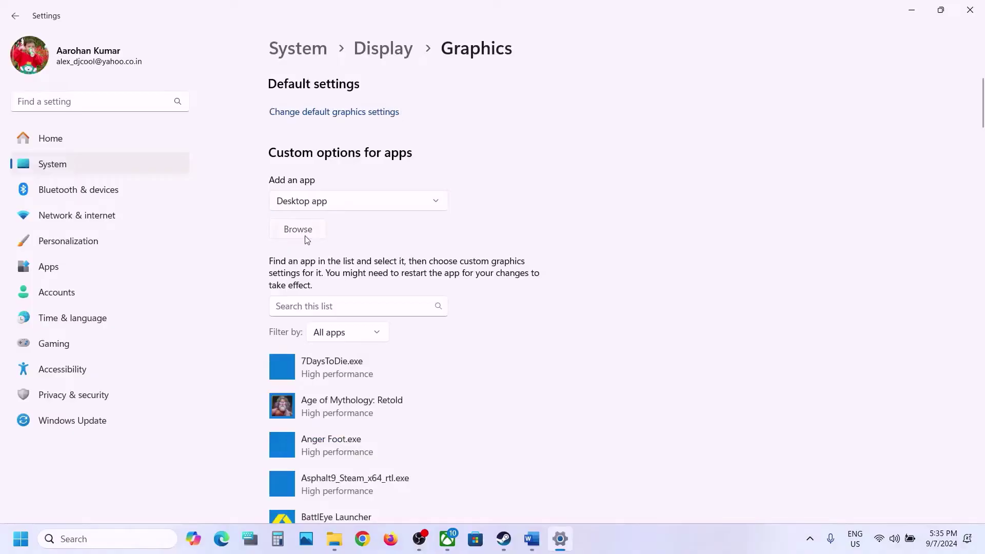
pyautogui.click(306, 236)
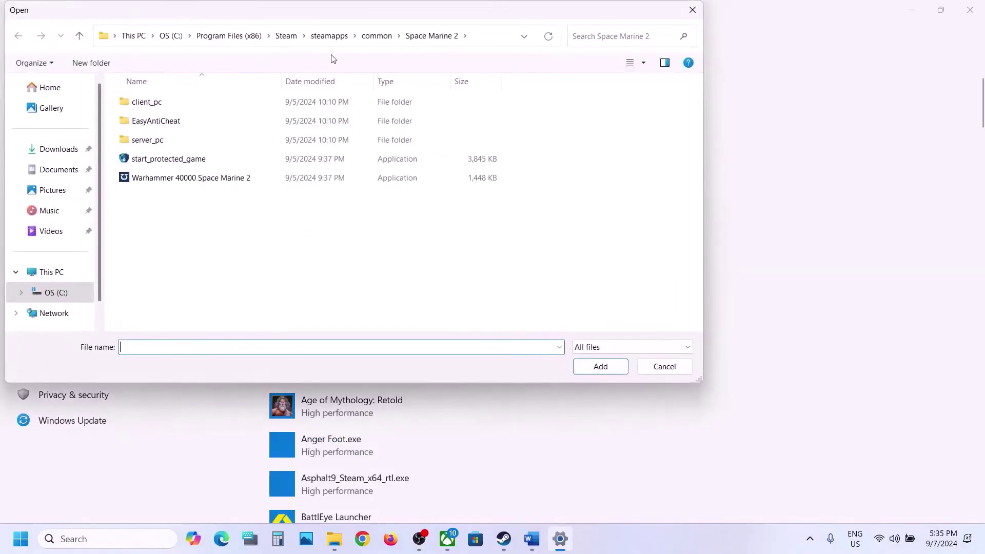
pyautogui.click(377, 35)
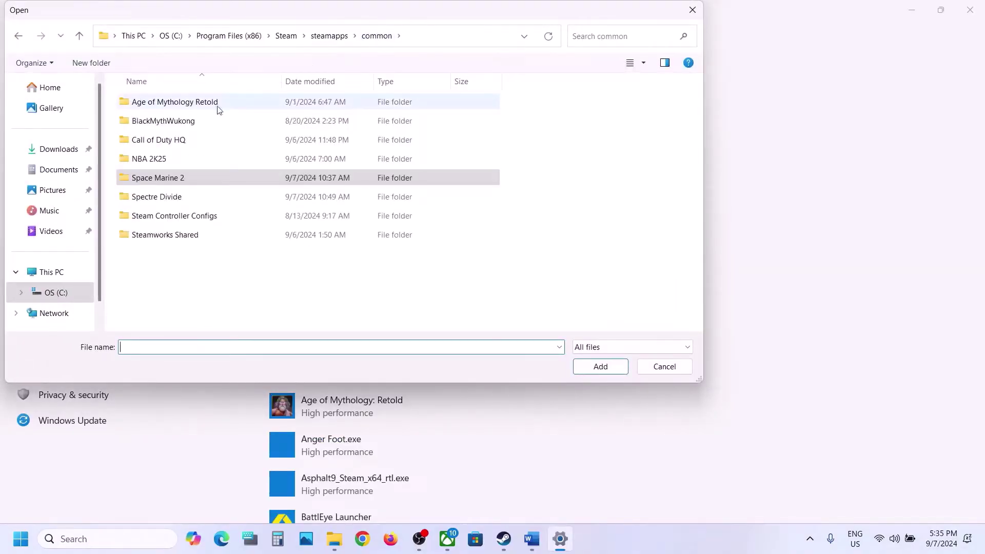
pyautogui.doubleClick(173, 158)
pyautogui.click(185, 139)
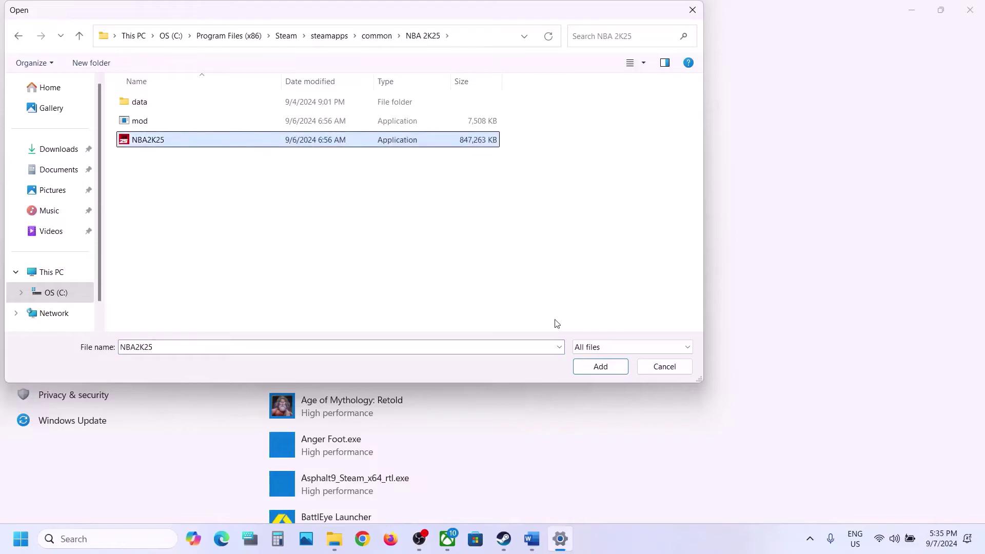
pyautogui.click(588, 368)
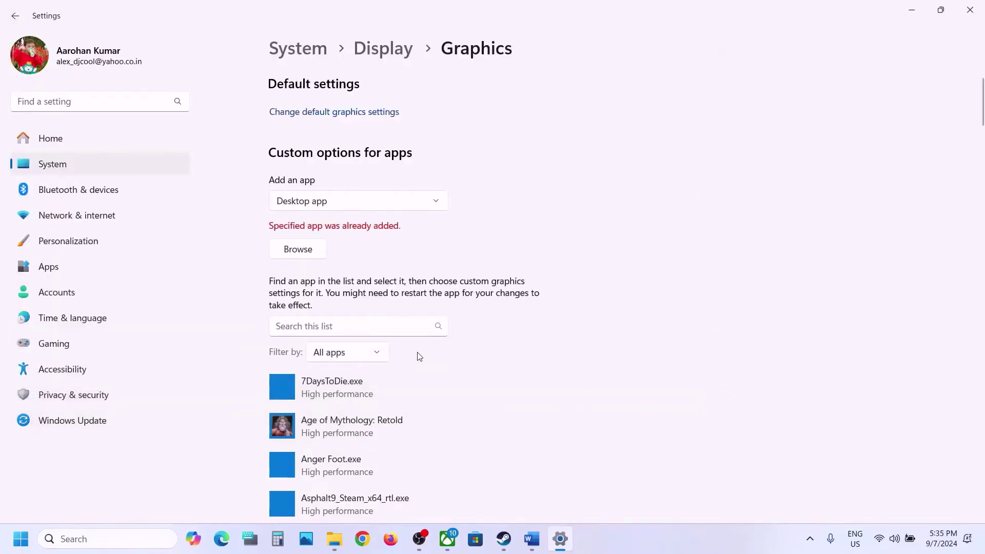
# Find NBA2K25 in the custom app list, save its graphics preference as High performance, and close Settings
pyautogui.scroll(-20, 420, 356)
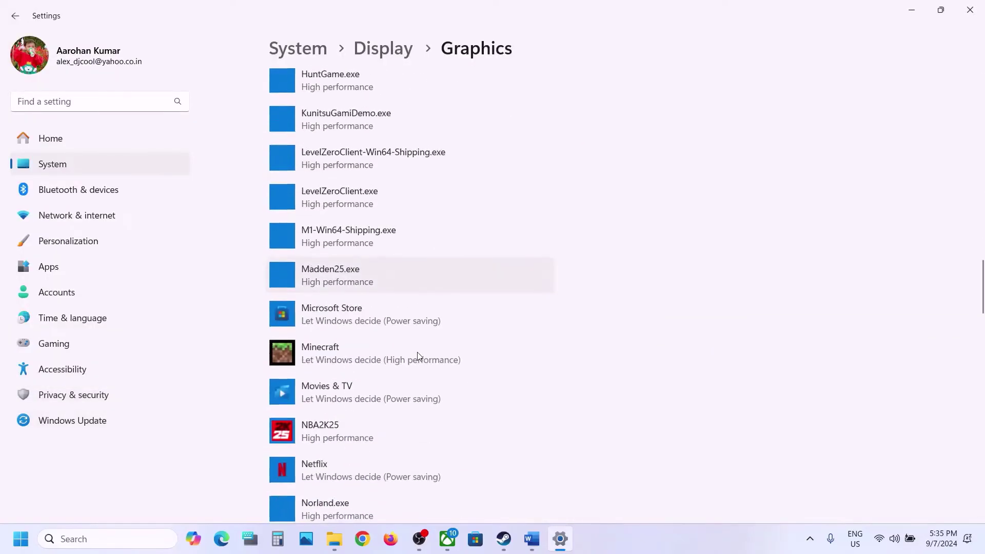
pyautogui.scroll(-2, 418, 355)
pyautogui.click(353, 359)
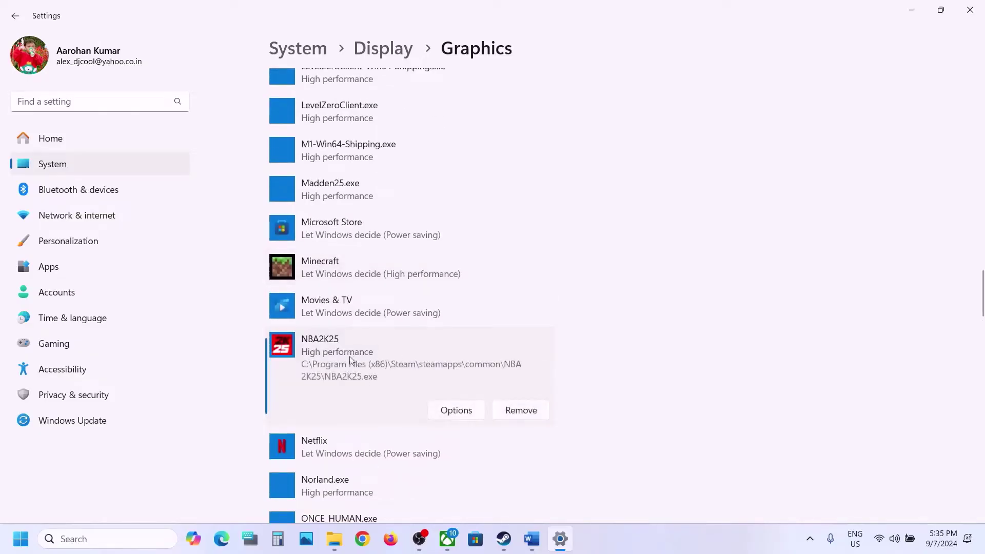
pyautogui.click(456, 410)
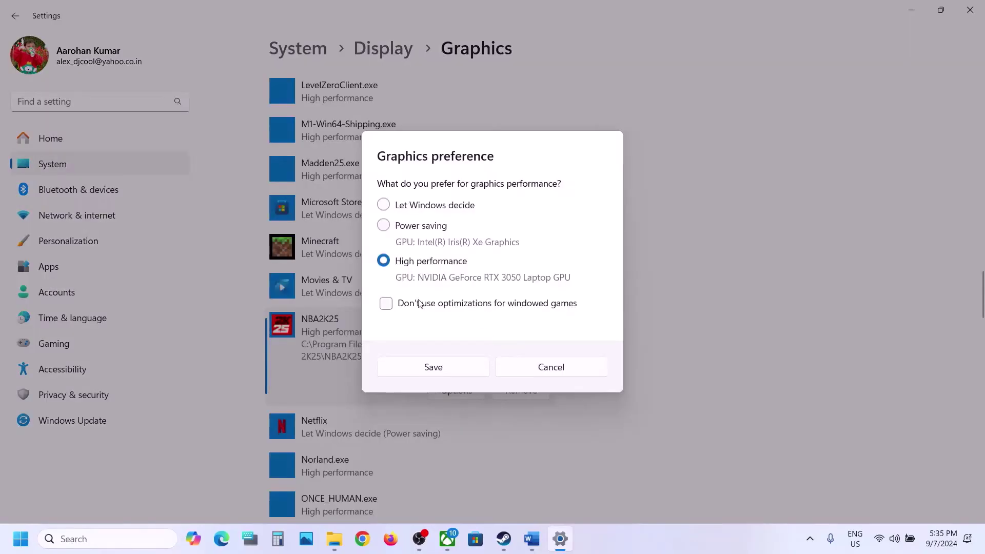
pyautogui.click(446, 368)
pyautogui.click(979, 9)
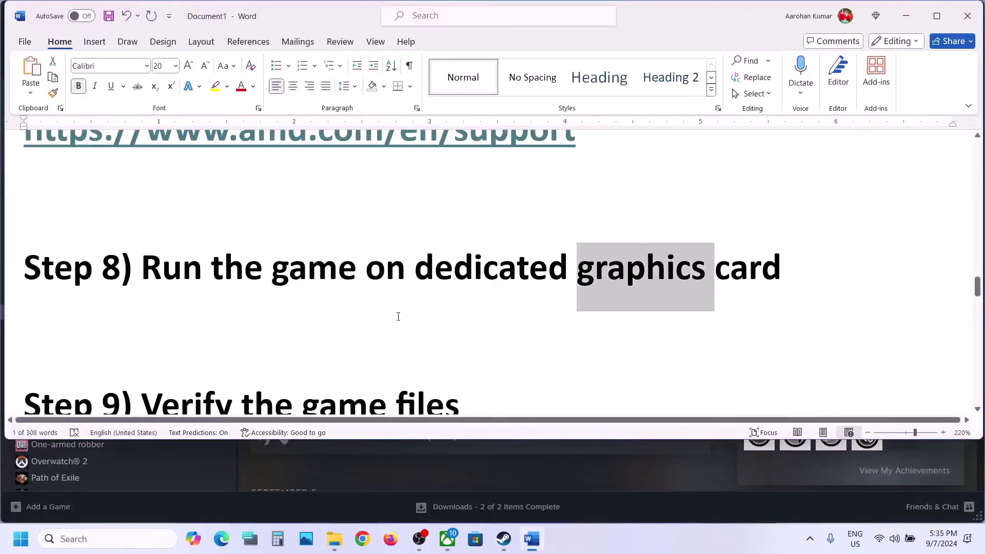
# Review Step 9 in the Word document, switch to Steam and verify the integrity of NBA 2K25's installed game files
pyautogui.scroll(-3, 399, 315)
pyautogui.moveTo(198, 241); pyautogui.dragTo(460, 241)
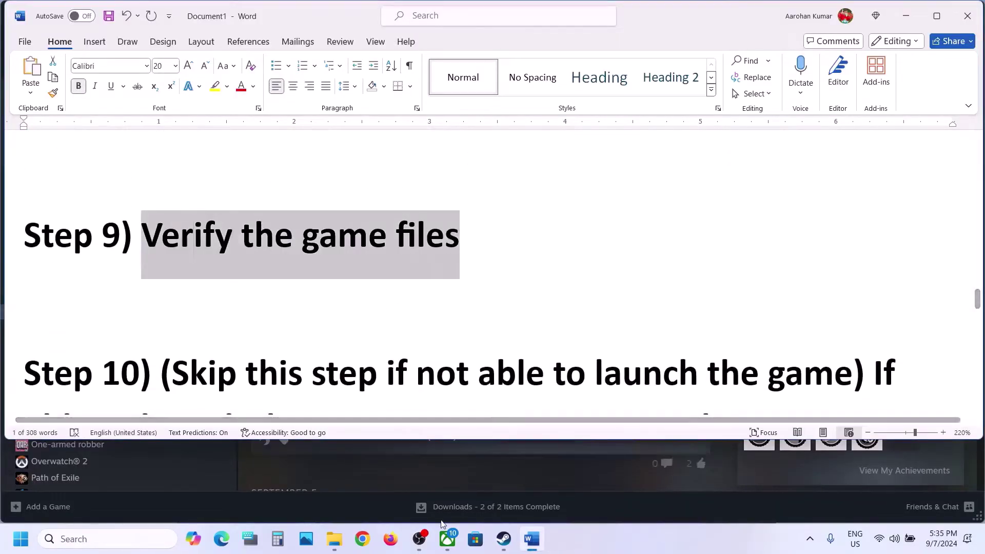
pyautogui.click(512, 536)
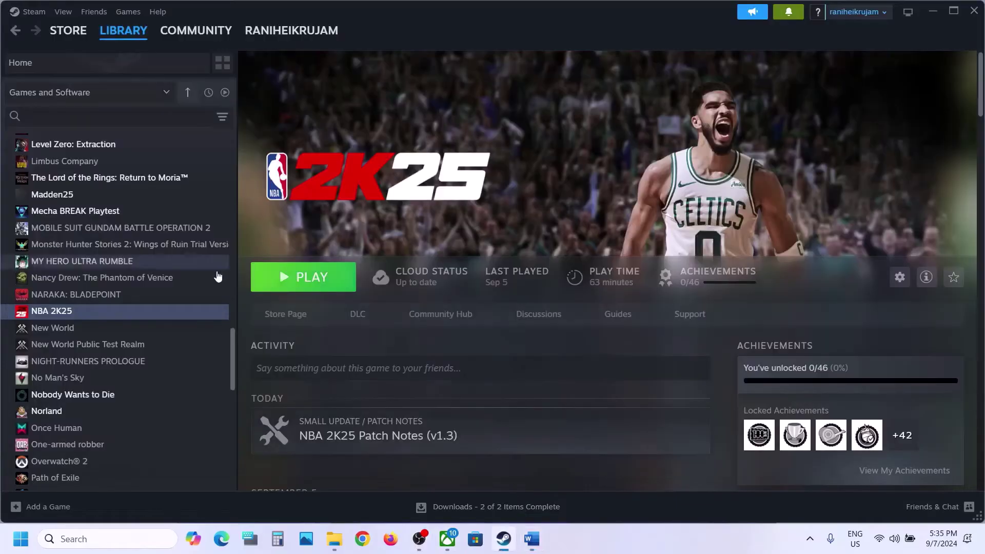
pyautogui.rightClick(105, 314)
pyautogui.moveTo(141, 390)
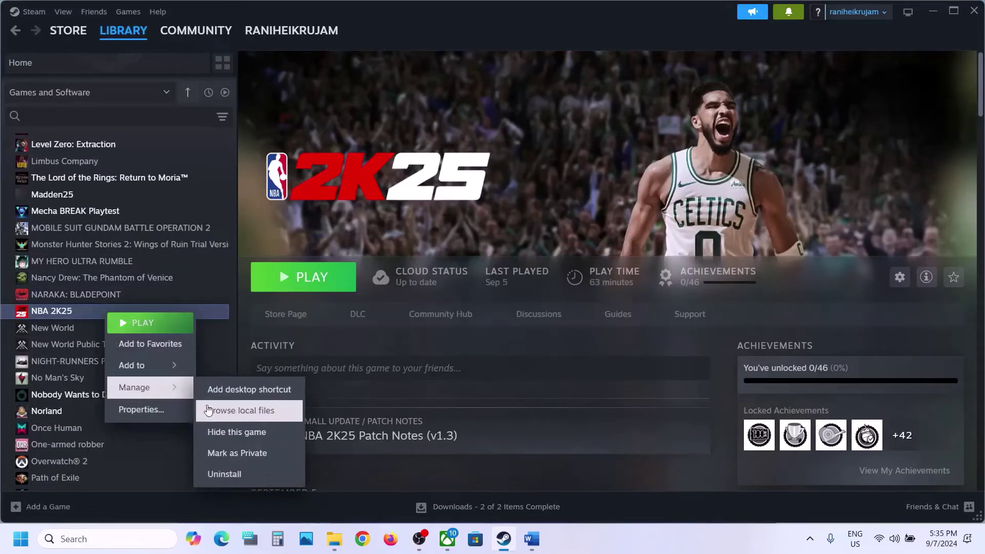
pyautogui.click(147, 410)
pyautogui.click(283, 186)
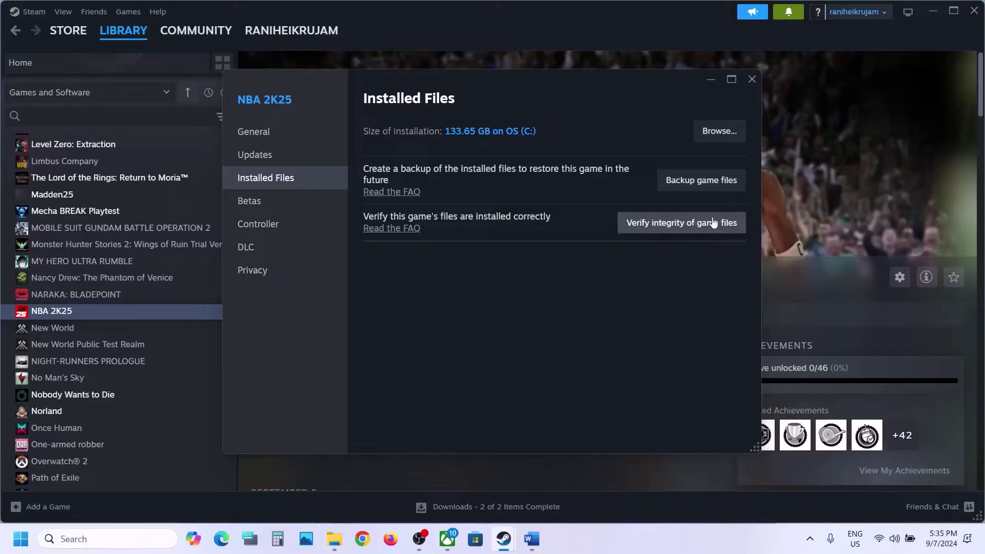
pyautogui.click(668, 224)
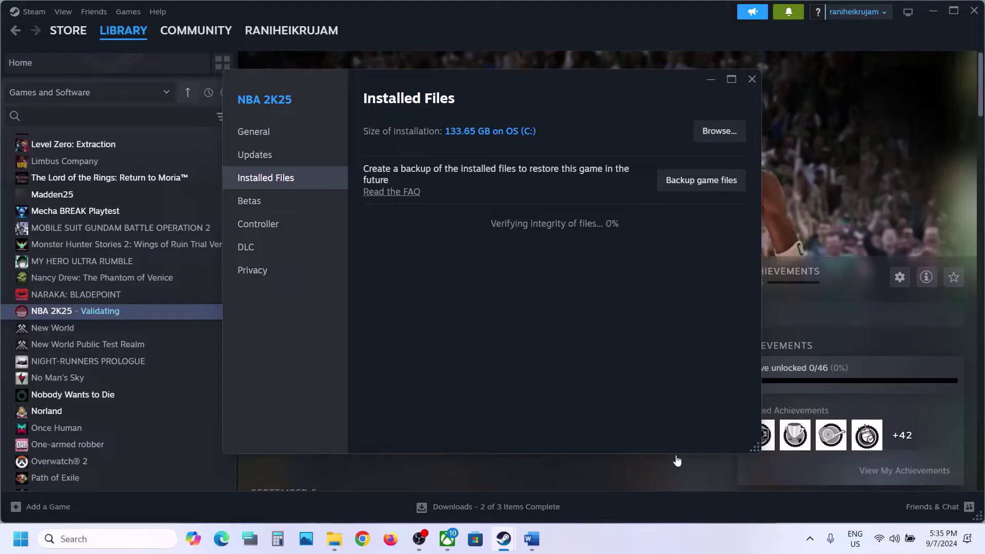
pyautogui.press('Escape')
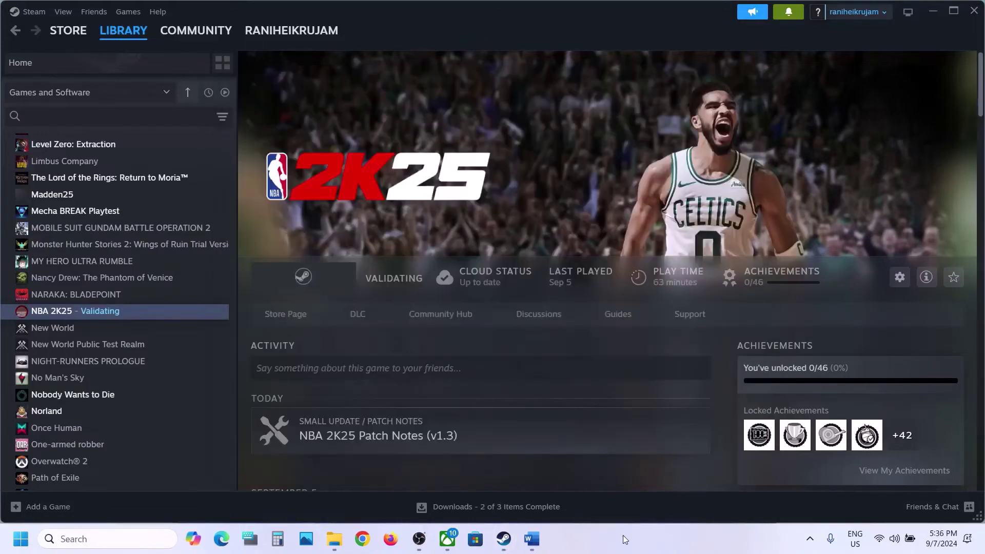
# Switch back to Word, review Step 10 on V Sync, Dynamic Vertical Sync, windowed mode and lower graphics settings, and minimize the document
pyautogui.click(532, 540)
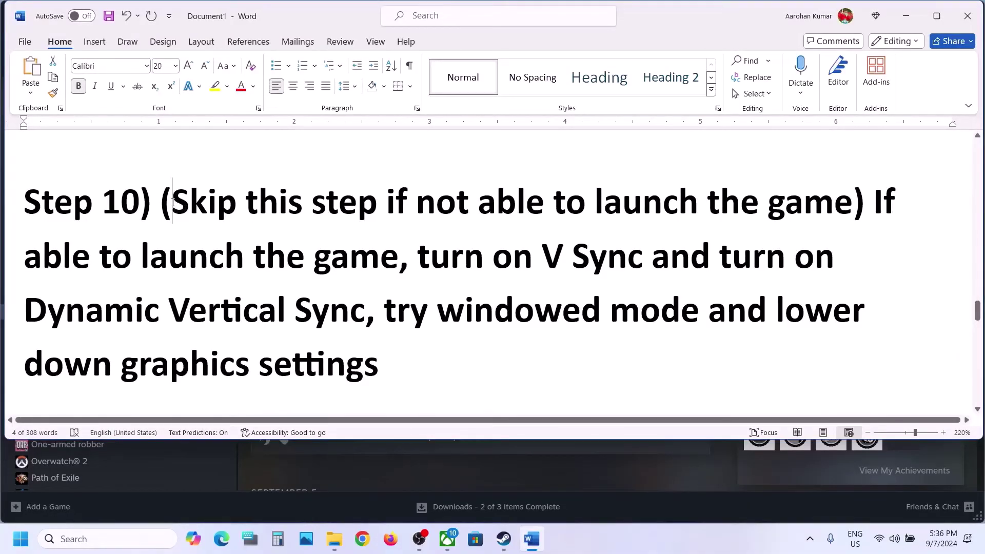
pyautogui.moveTo(429, 195); pyautogui.dragTo(808, 187)
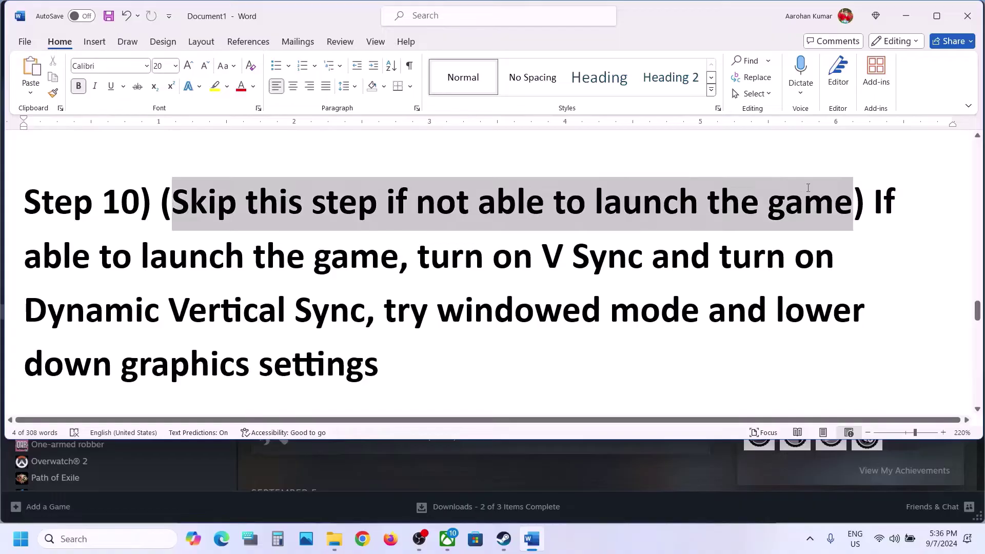
pyautogui.moveTo(168, 256); pyautogui.dragTo(403, 390)
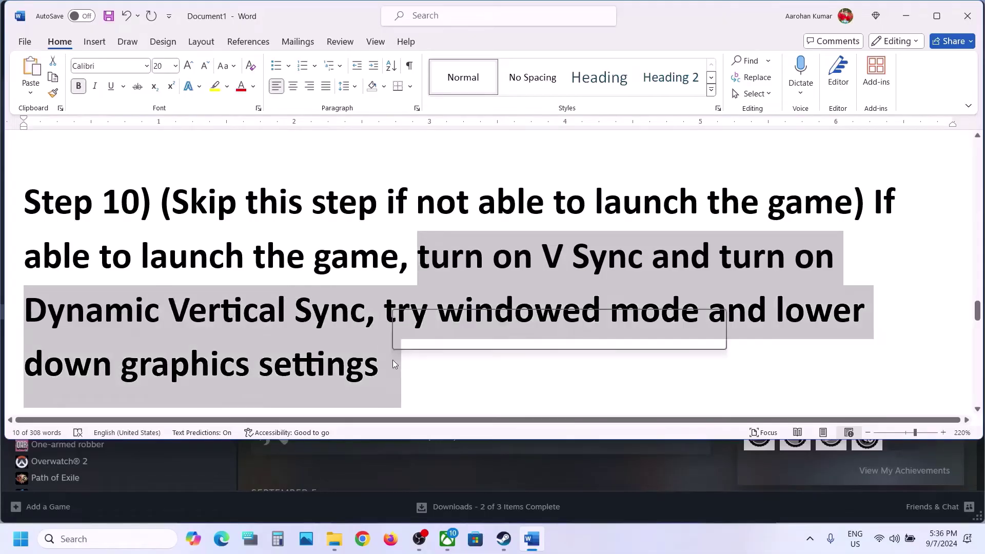
pyautogui.click(906, 15)
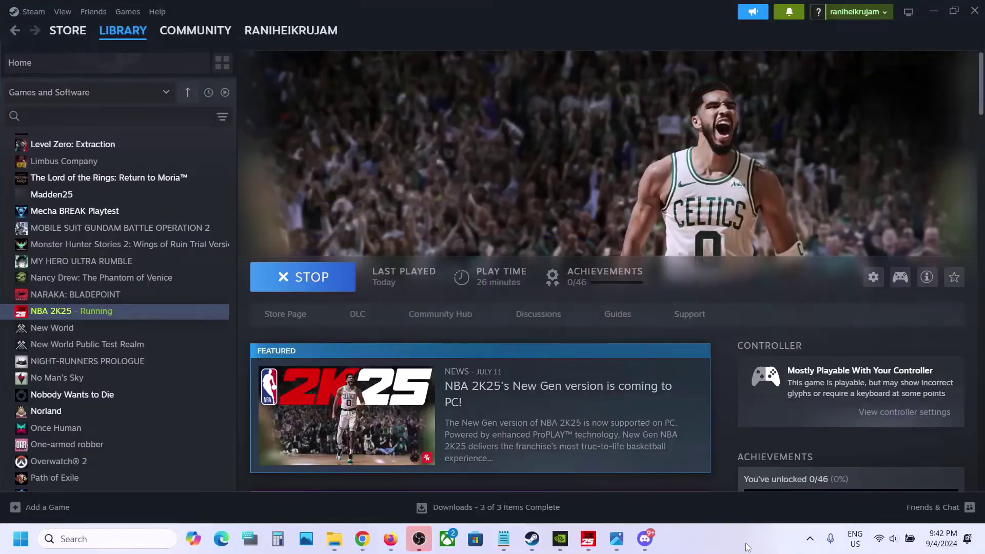
# Switch to the running NBA 2K25 game and open Video Settings from its Features screen
pyautogui.click(588, 548)
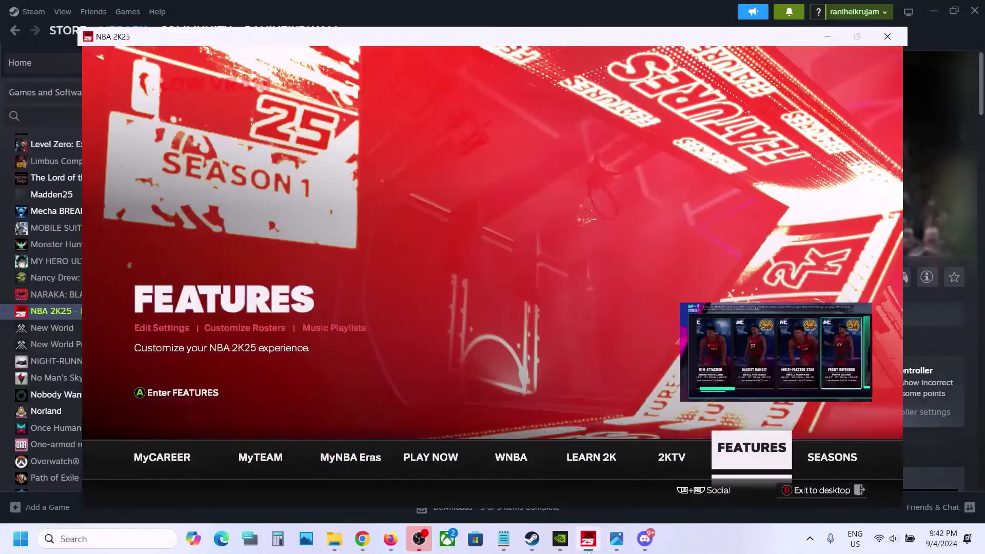
pyautogui.press('Left')
pyautogui.press('Right')
pyautogui.press('Return')
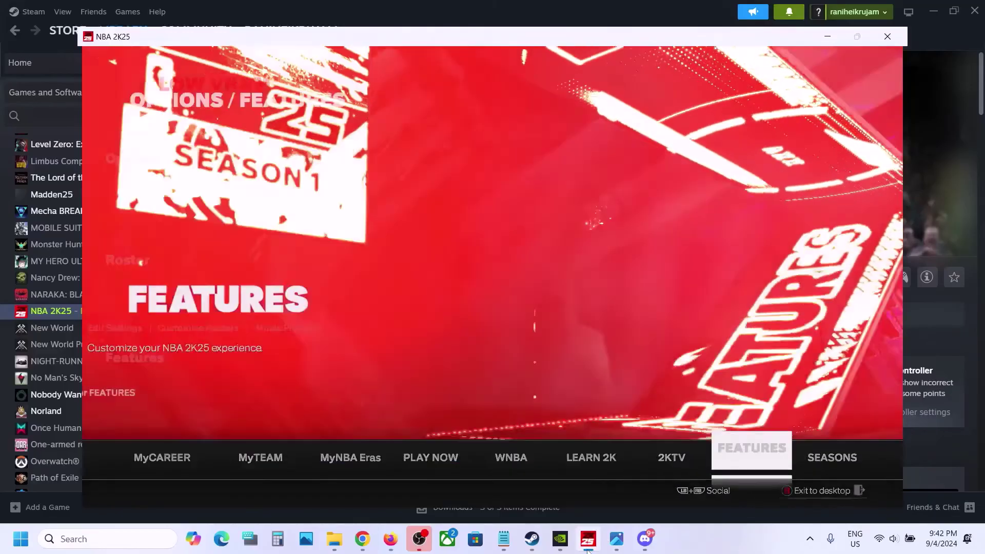
pyautogui.press('Right')
pyautogui.press('Right')
pyautogui.press('Right')
pyautogui.press('Right')
pyautogui.press('Right')
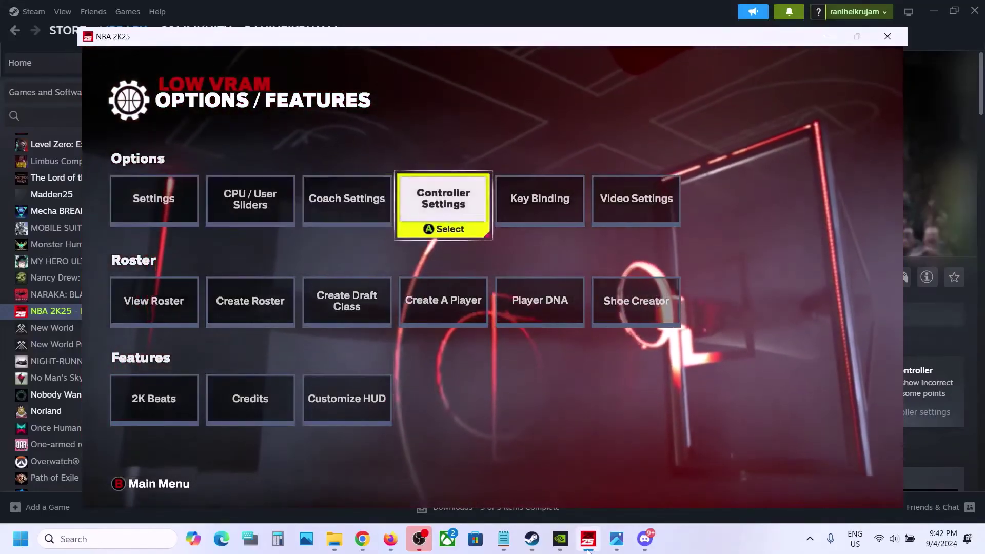
pyautogui.press('Return')
# Check the game's Window Mode options and choose Windowed
pyautogui.press('Down')
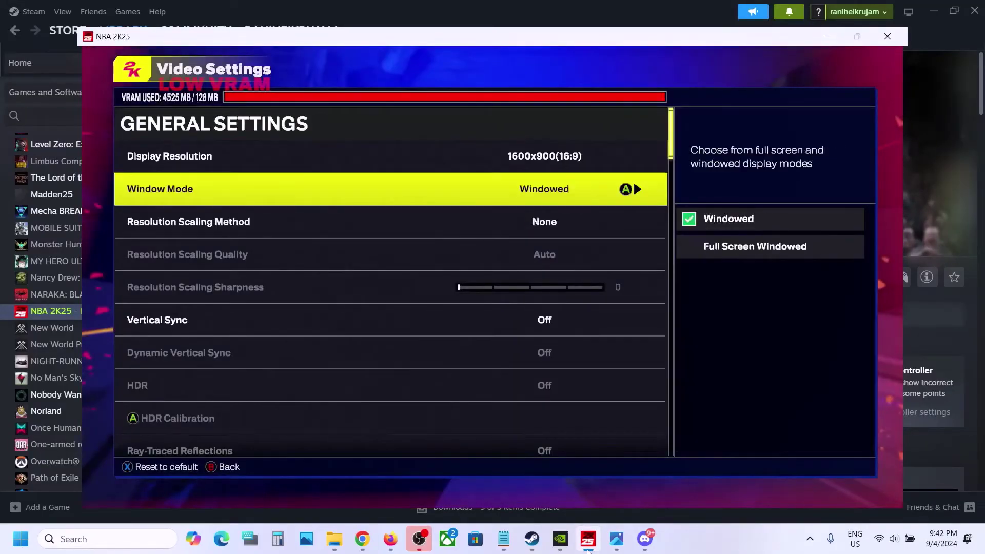
pyautogui.press('Return')
pyautogui.press('Down')
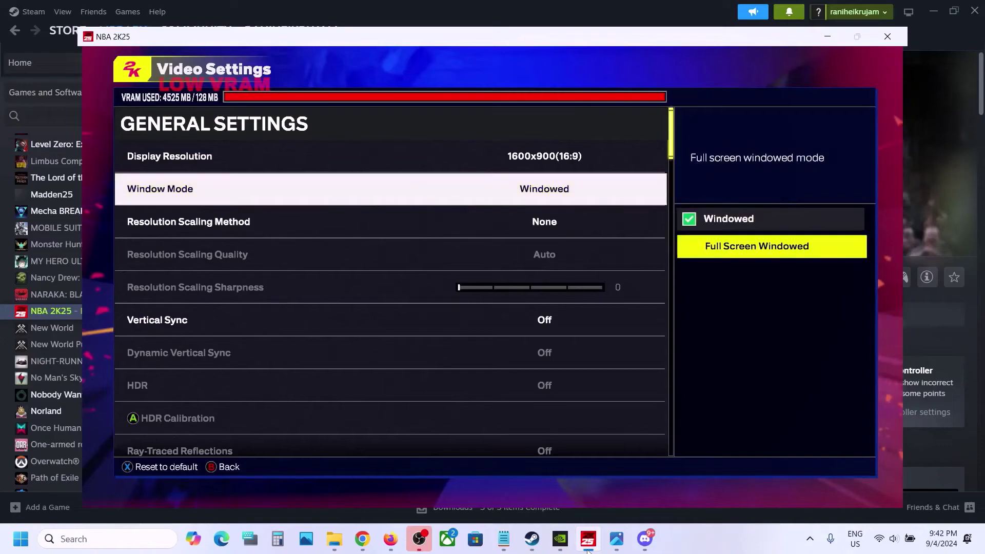
pyautogui.press('Up')
pyautogui.press('Return')
# Look through the Display Resolution options from 1600x900 to 1920x1080 and leave the list without changing the selection
pyautogui.press('Up')
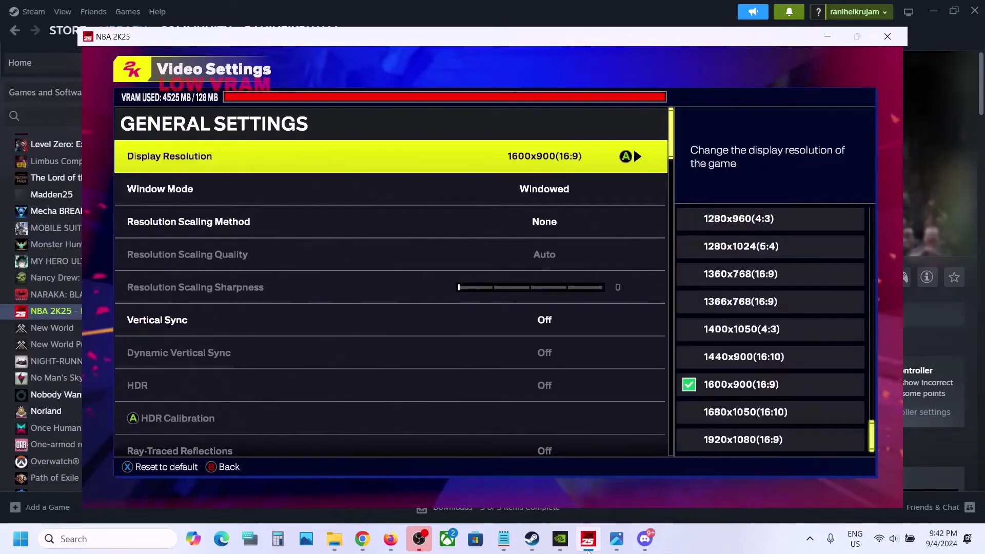
pyautogui.press('Return')
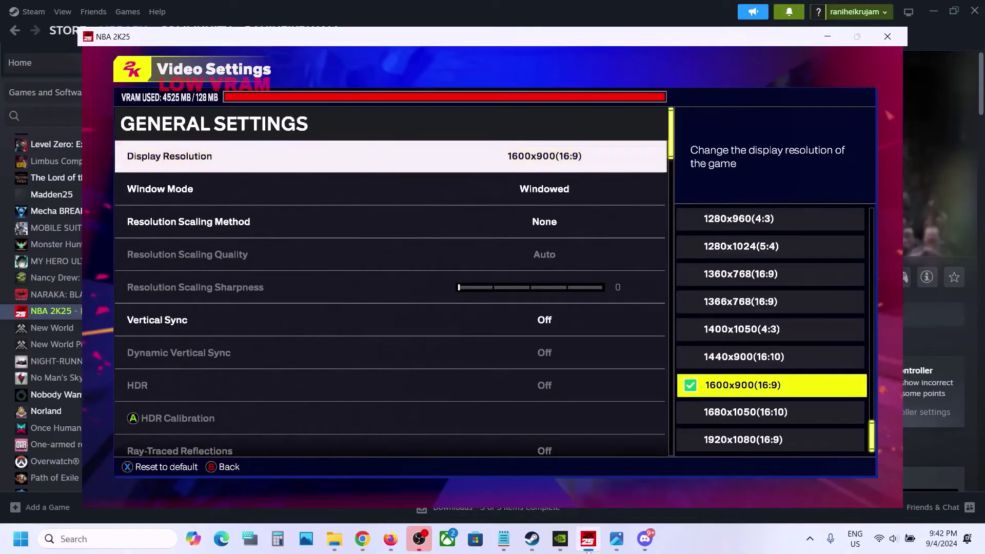
pyautogui.press('Down')
pyautogui.press('Down')
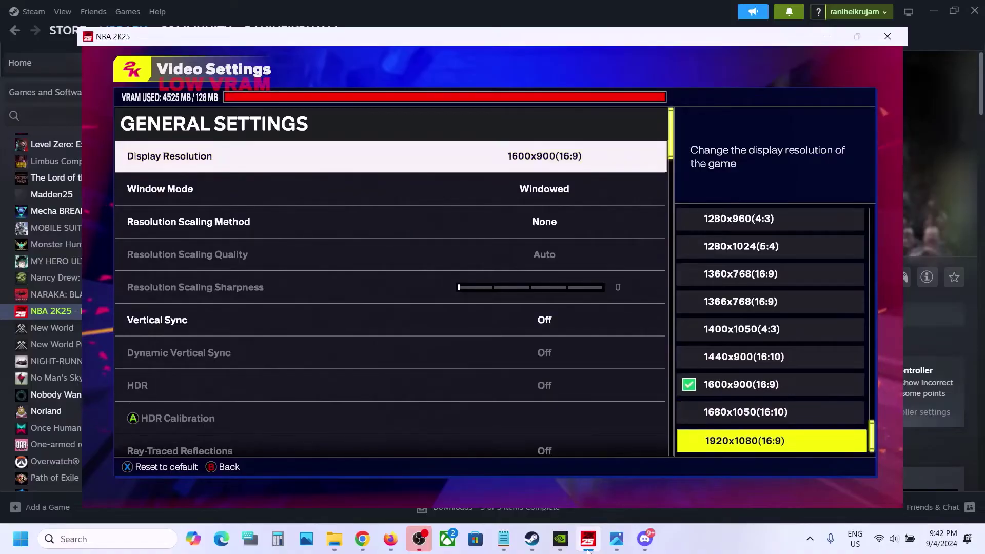
pyautogui.press('Up')
pyautogui.press('Up')
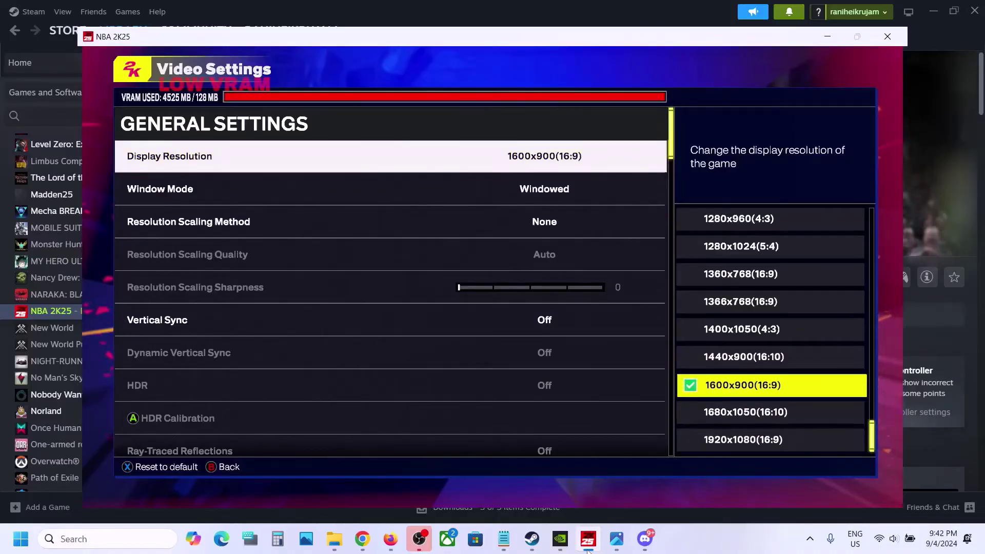
pyautogui.press('Escape')
# Look through the Resolution Scaling Method choices and set the method to AMD FSR 2
pyautogui.press('Down')
pyautogui.press('Down')
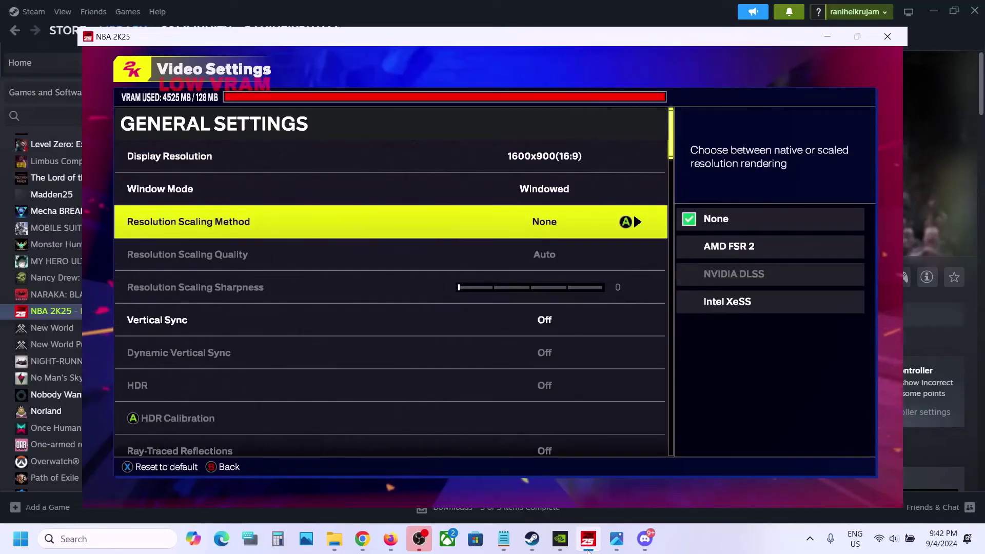
pyautogui.press('Return')
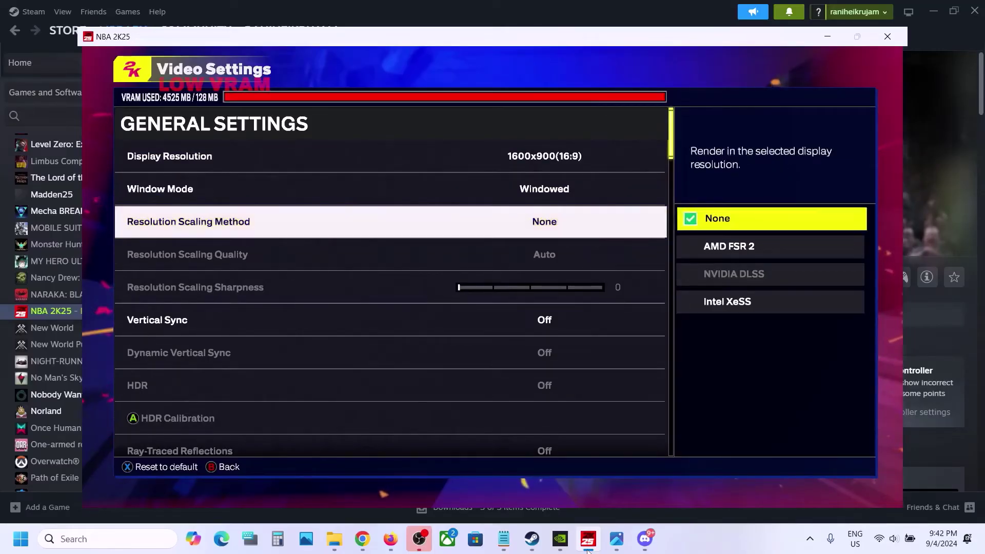
pyautogui.press('Down')
pyautogui.press('Down')
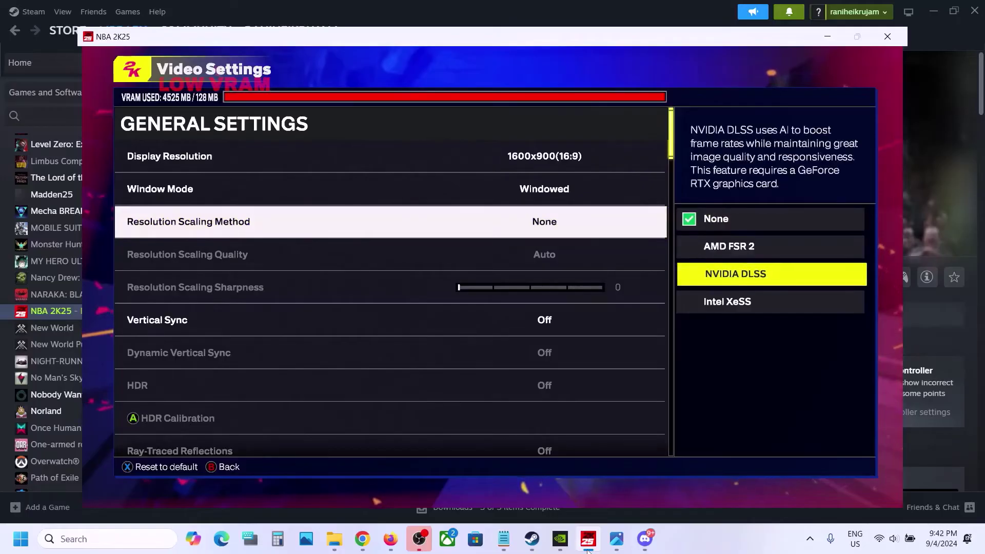
pyautogui.press('Up')
pyautogui.press('Return')
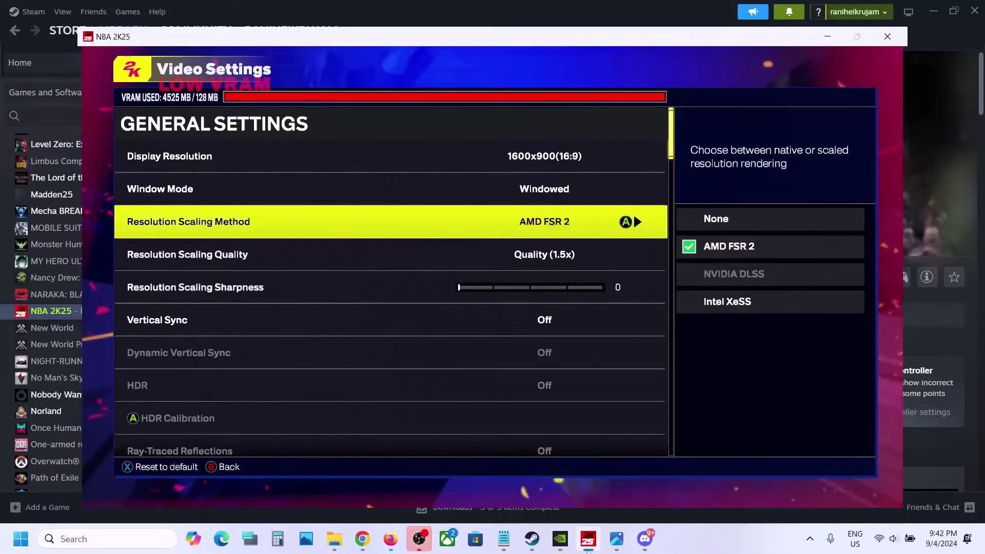
# Check the Resolution Scaling Quality presets and set the Resolution Scaling Method back to None
pyautogui.press('Down')
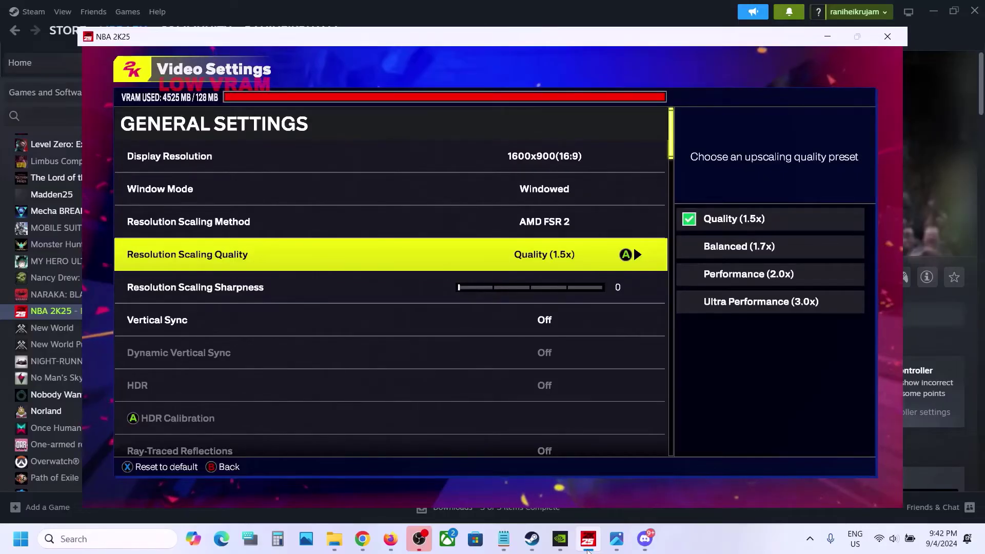
pyautogui.press('Up')
pyautogui.press('Return')
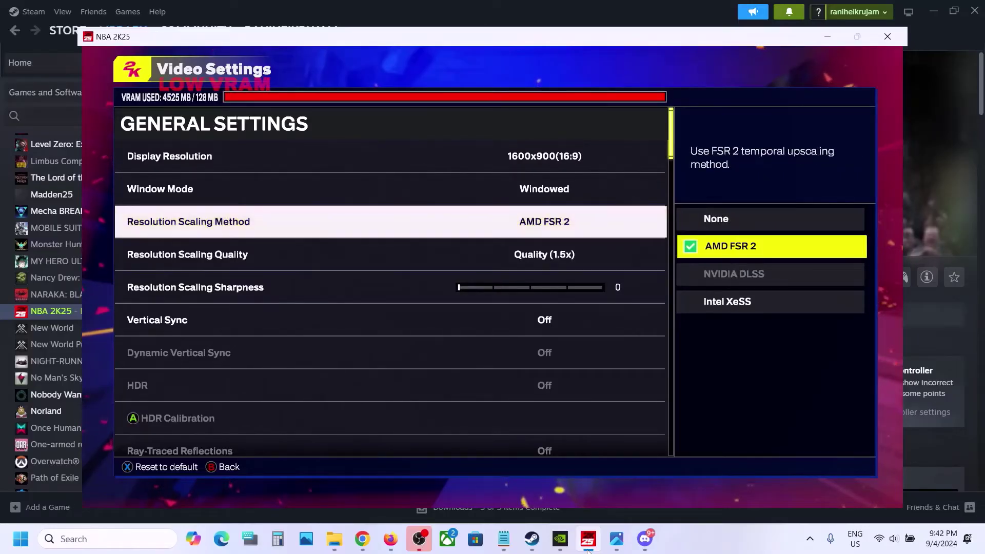
pyautogui.press('Up')
pyautogui.press('Return')
# Set Vertical Sync to On in the game's General Settings
pyautogui.press('Down')
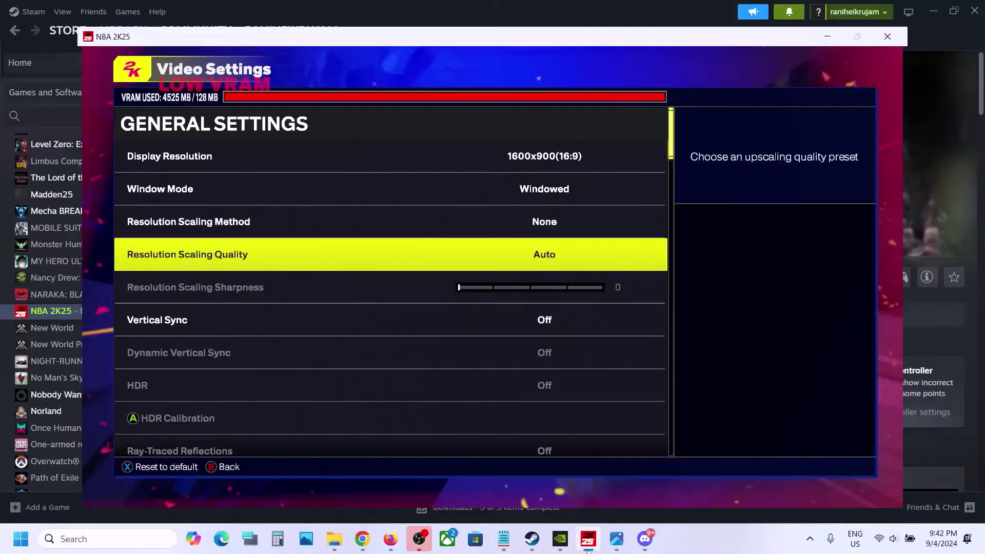
pyautogui.press('Down')
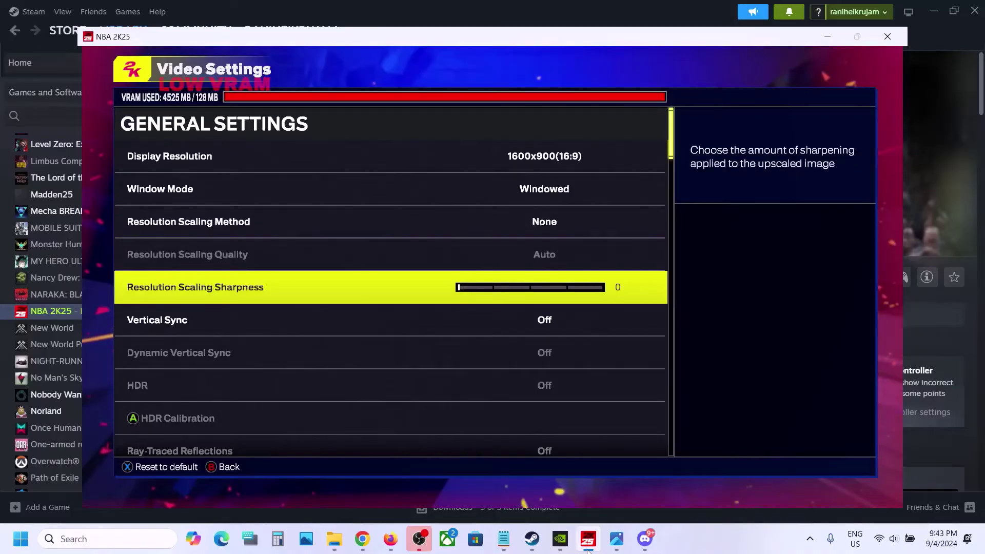
pyautogui.press('Down')
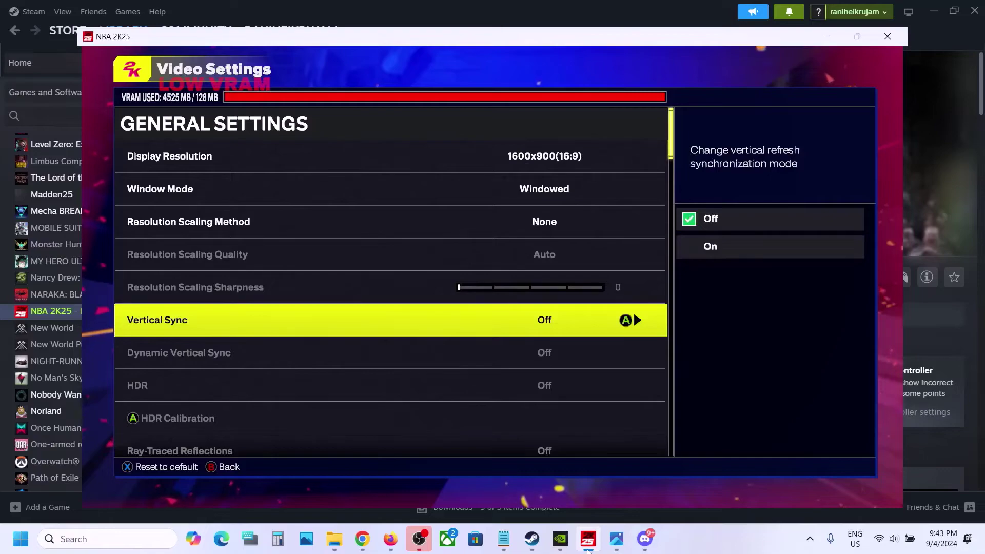
pyautogui.press('Return')
pyautogui.press('Down')
pyautogui.press('Return')
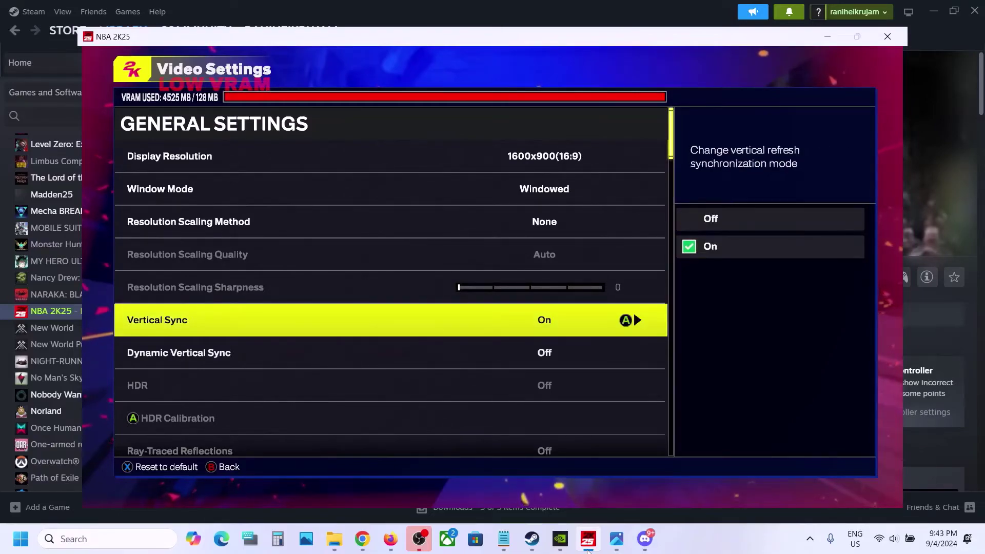
# Set Dynamic Vertical Sync to On and recheck its options without changing the selection
pyautogui.press('Down')
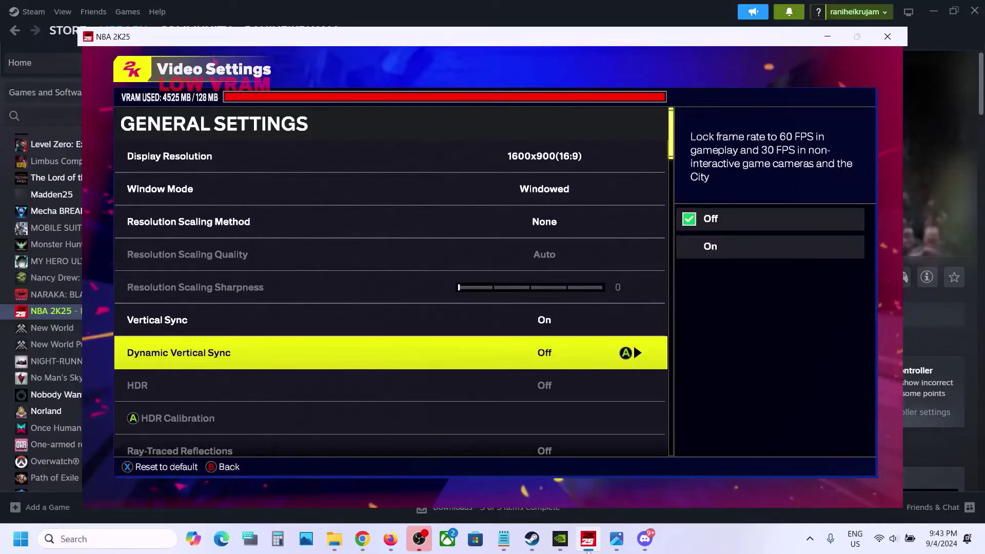
pyautogui.press('Return')
pyautogui.press('Down')
pyautogui.press('Return')
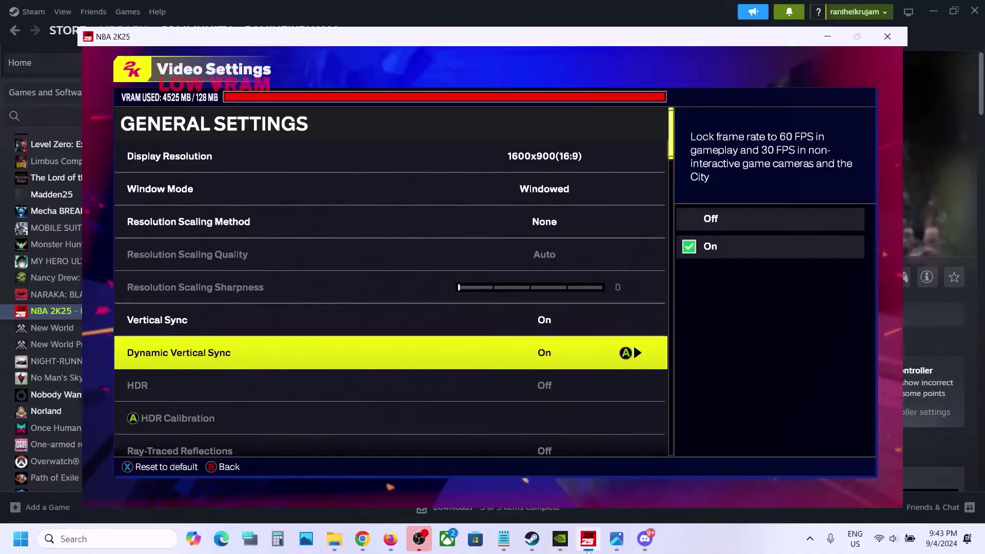
pyautogui.press('Return')
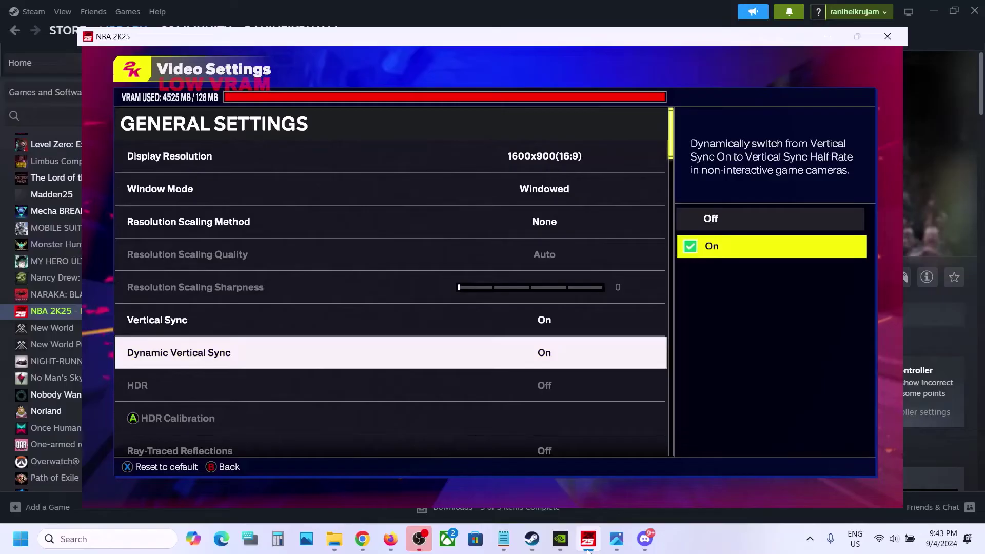
pyautogui.press('Return')
# Check the HDR and Ray-Traced Reflections settings
pyautogui.press('Down')
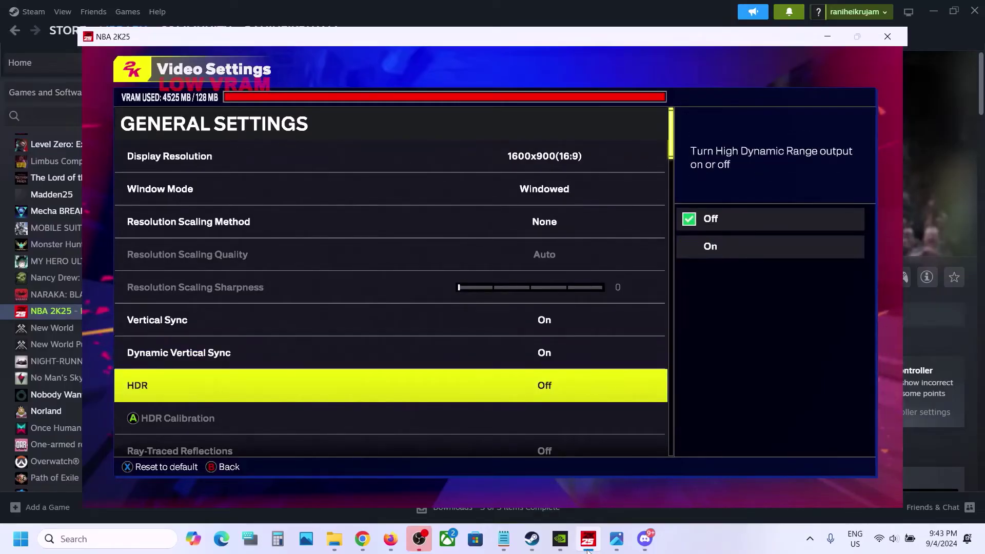
pyautogui.press('Down')
pyautogui.press('Down')
pyautogui.press('Down')
pyautogui.press('Up')
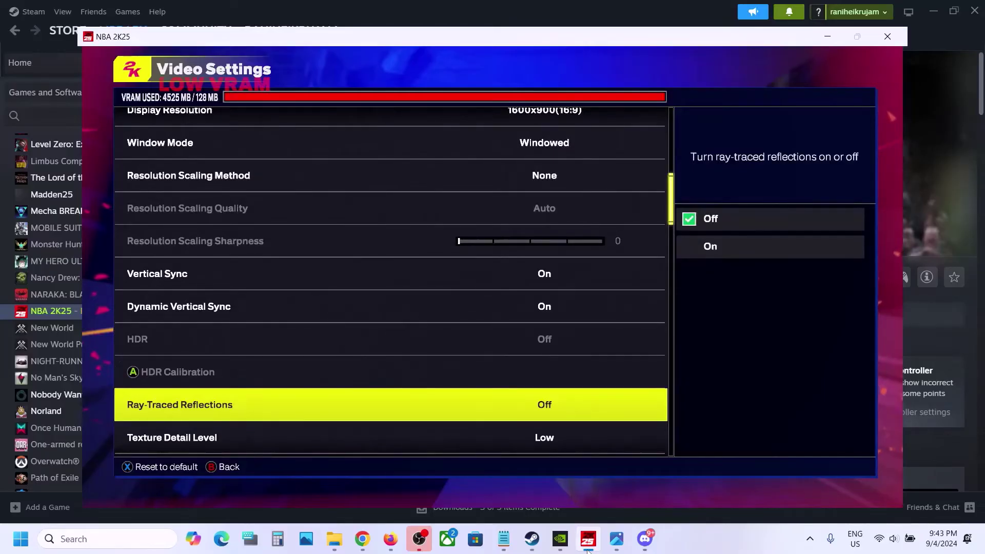
# Review the Medium and High descriptions for Texture Detail Level and leave the list without changing the selection
pyautogui.press('Down')
pyautogui.press('Down')
pyautogui.press('Up')
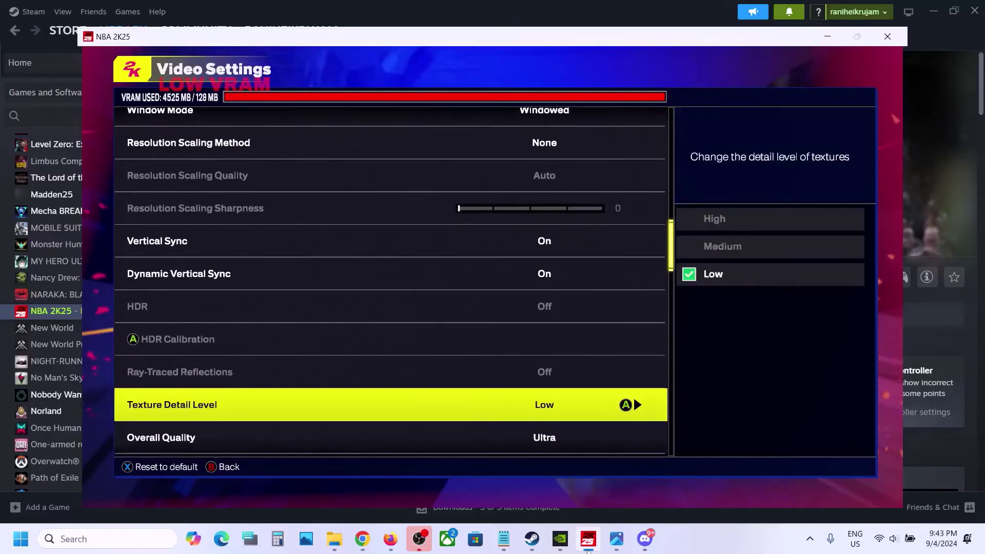
pyautogui.press('Return')
pyautogui.press('Up')
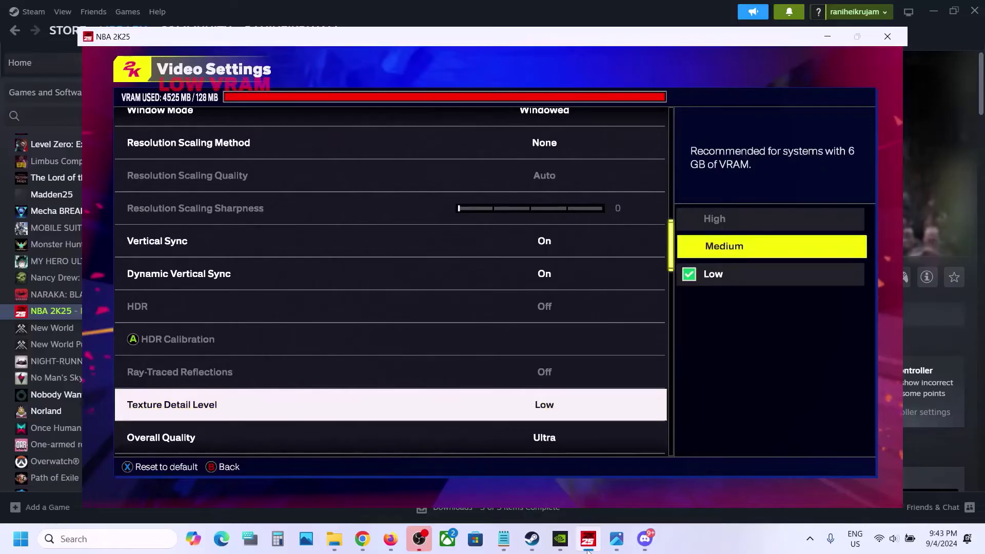
pyautogui.press('Up')
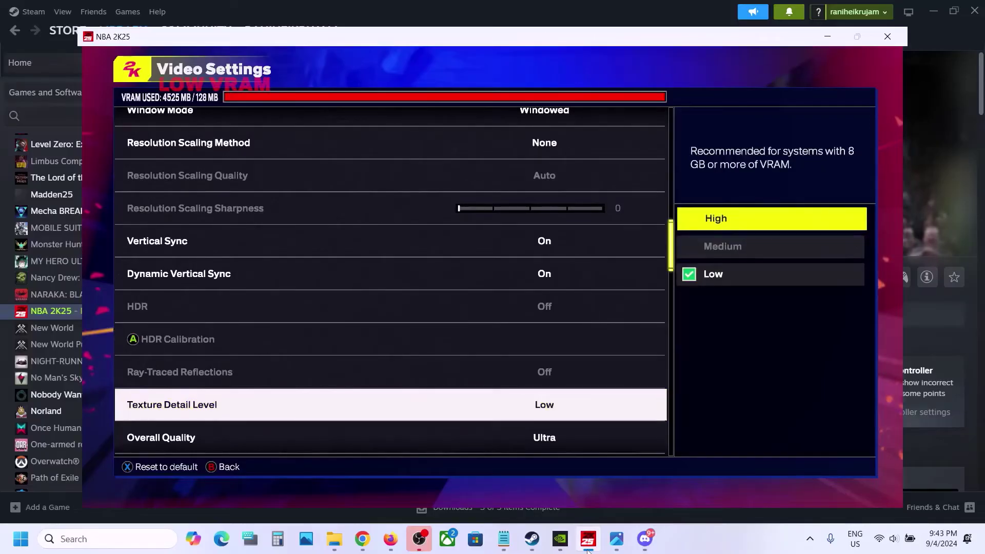
pyautogui.press('Down')
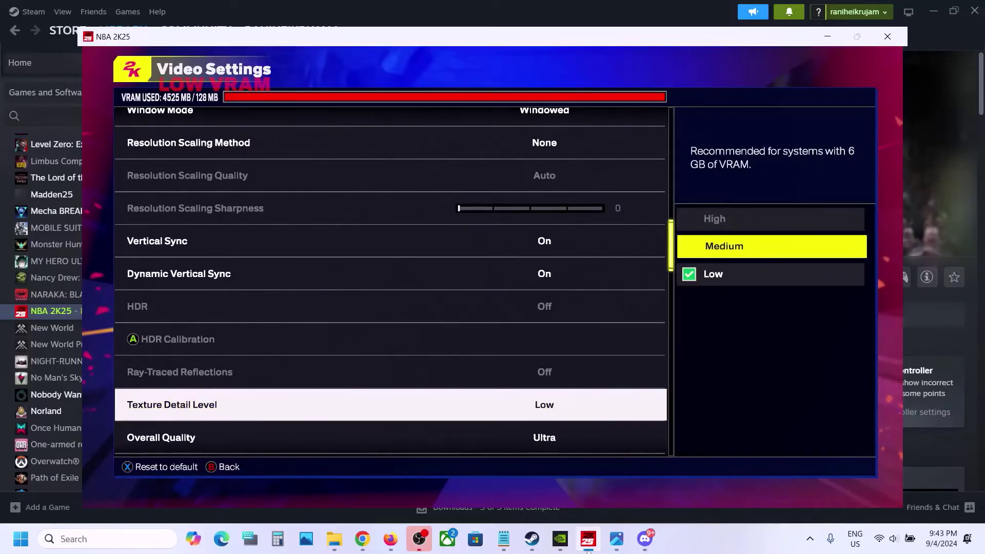
pyautogui.press('Escape')
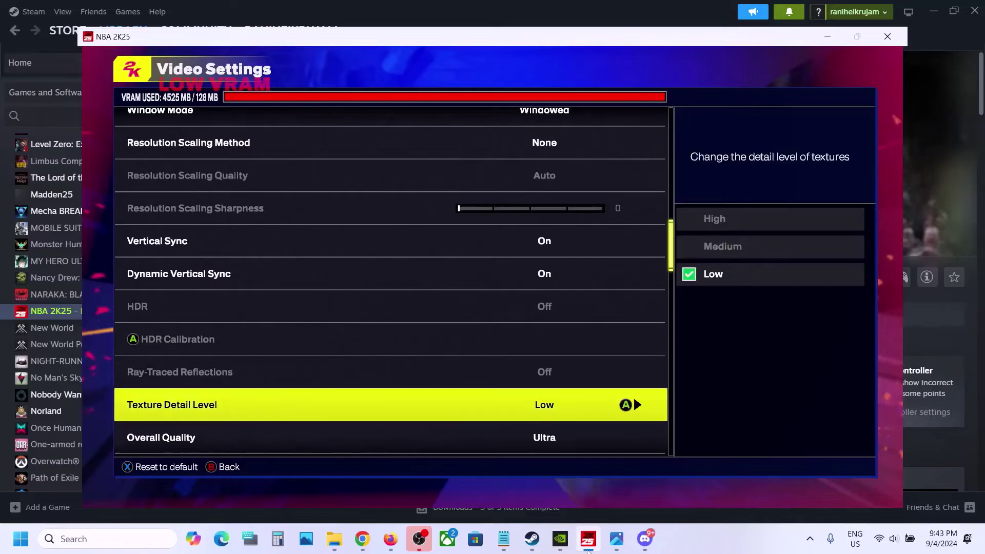
# Set the Overall Quality preset to Medium
pyautogui.press('Down')
pyautogui.press('Down')
pyautogui.press('Up')
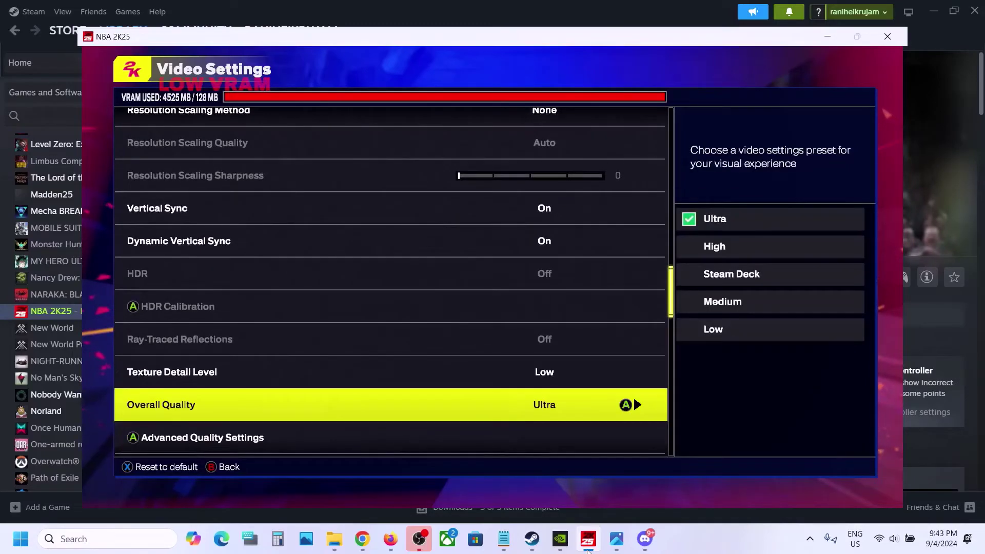
pyautogui.press('Return')
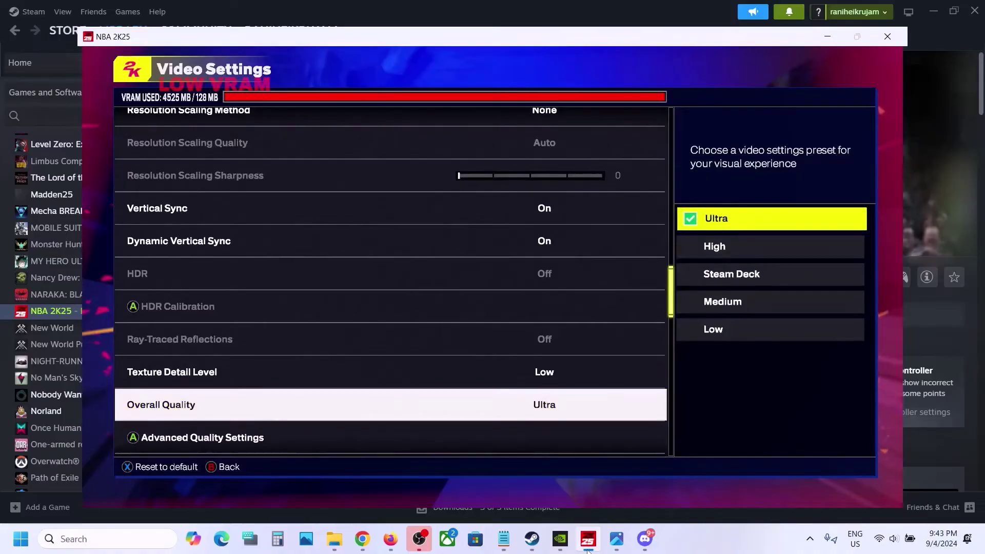
pyautogui.press('Down')
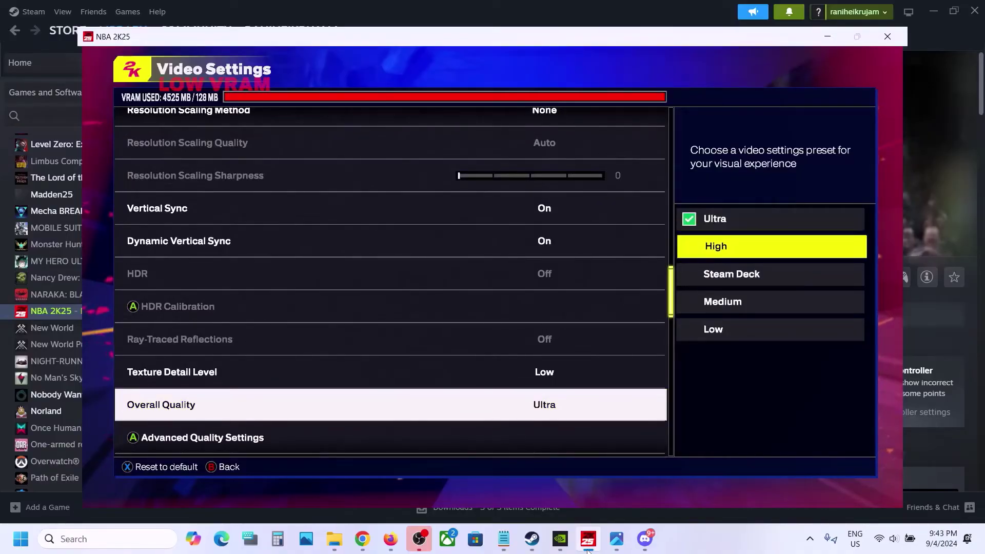
pyautogui.press('Down')
pyautogui.press('Down')
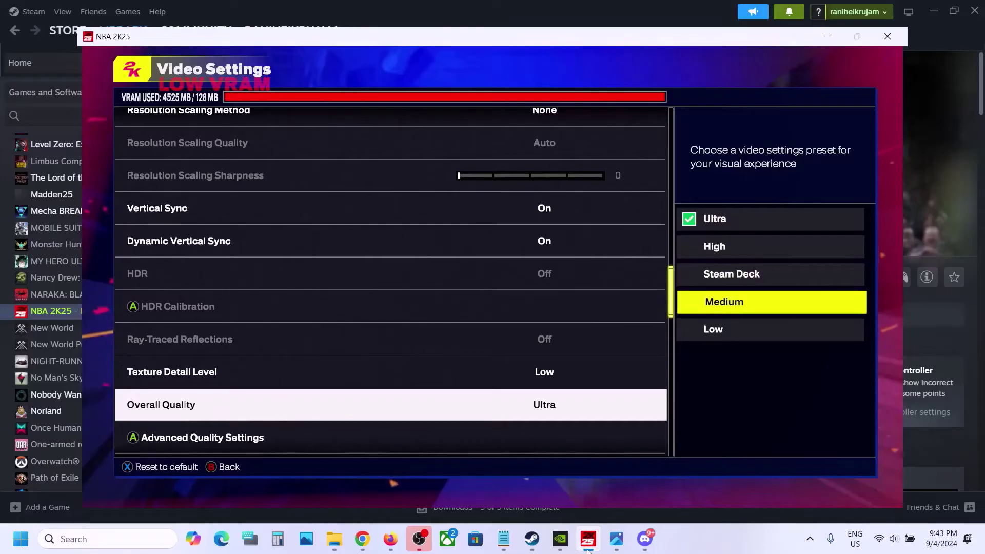
pyautogui.press('Return')
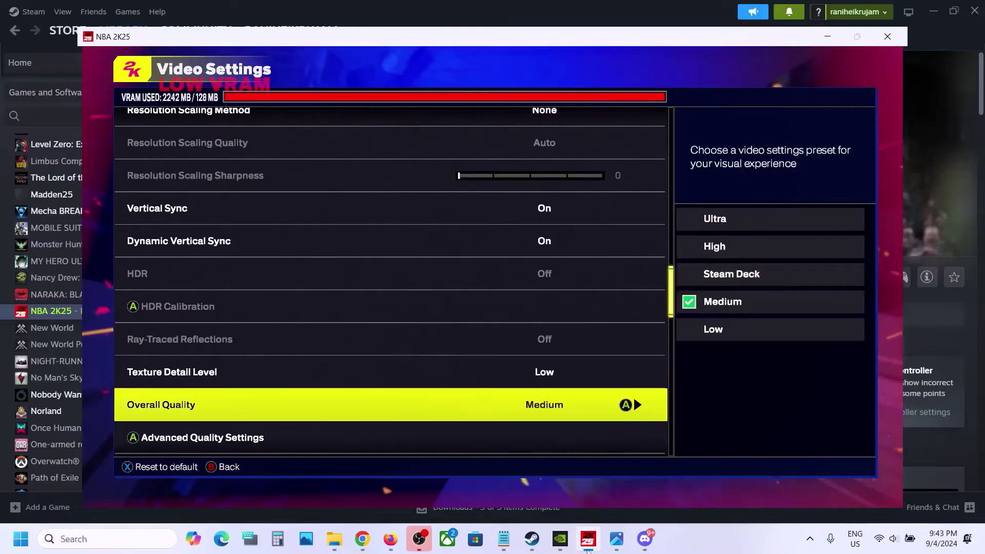
# Start the shader rebuild with Build Shaders and cancel it
pyautogui.press('Down')
pyautogui.press('Down')
pyautogui.press('Down')
pyautogui.press('Down')
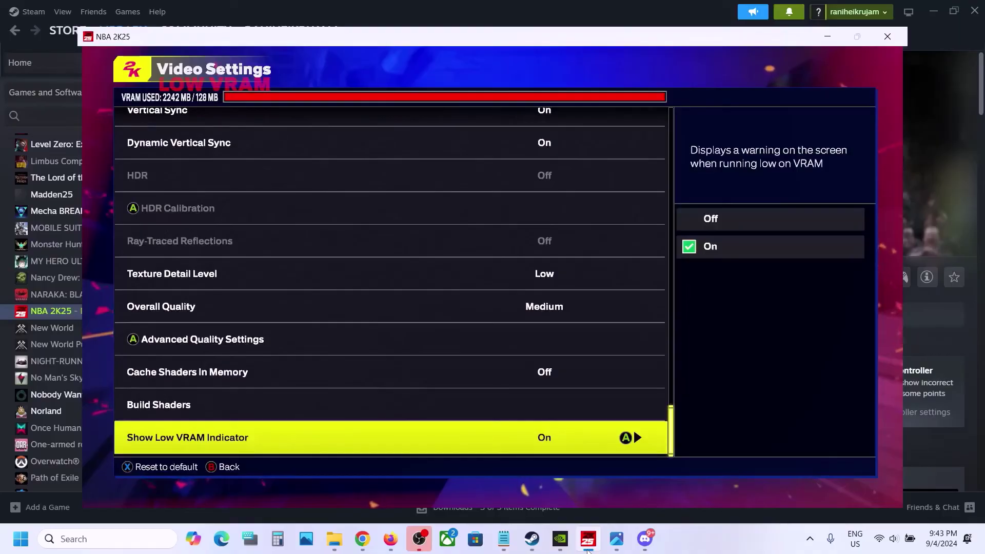
pyautogui.press('Up')
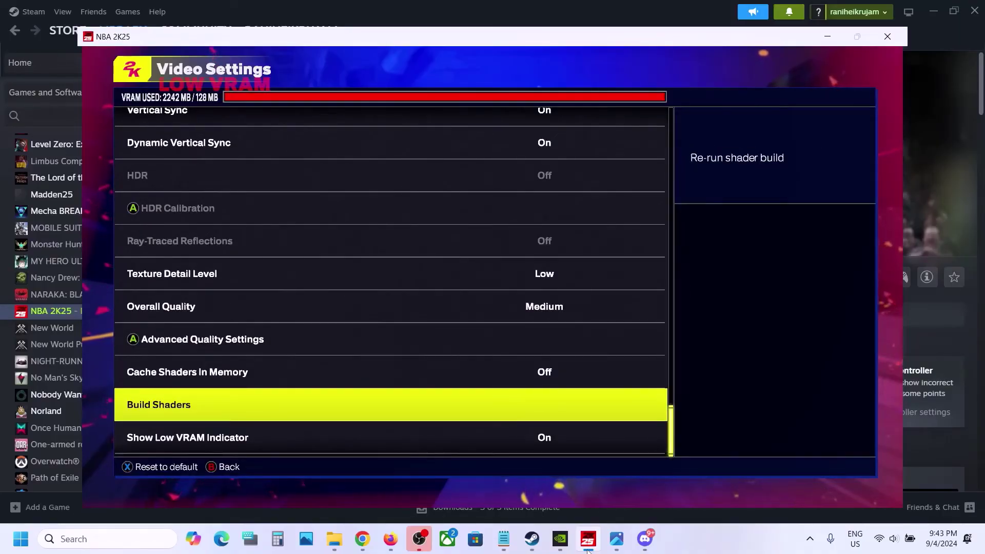
pyautogui.press('Return')
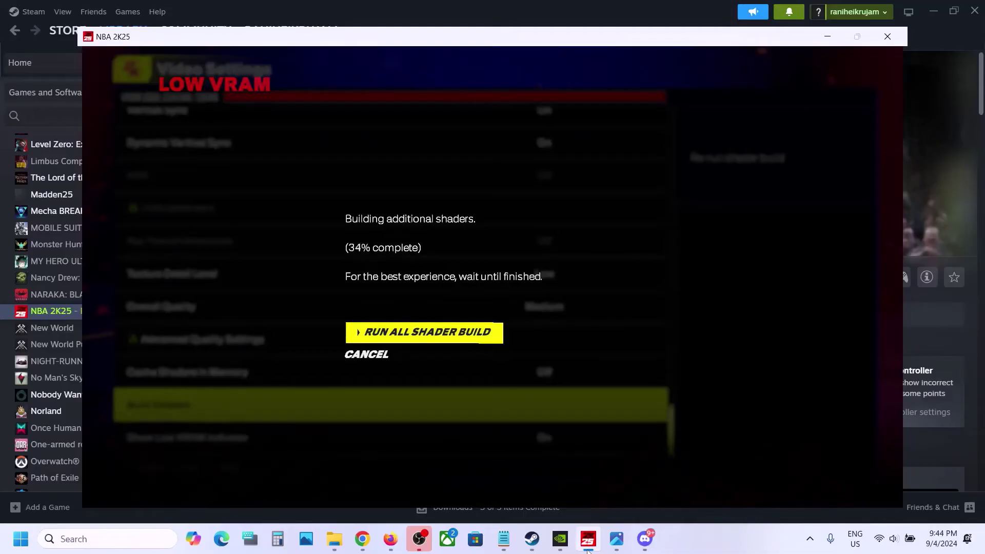
pyautogui.press('Down')
pyautogui.press('Return')
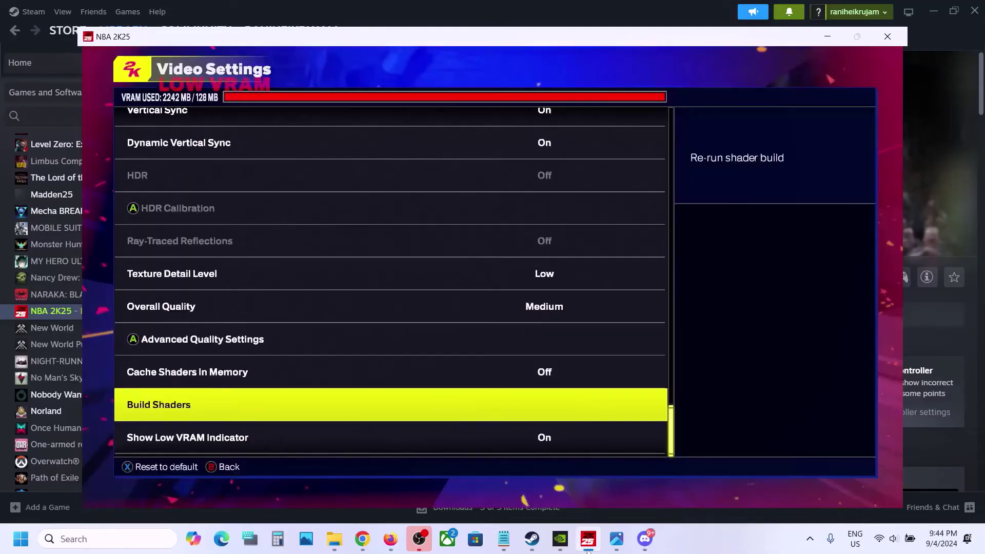
# Switch to the Word document and copy the Visual C++ downloads link under Step 11
pyautogui.click(725, 550)
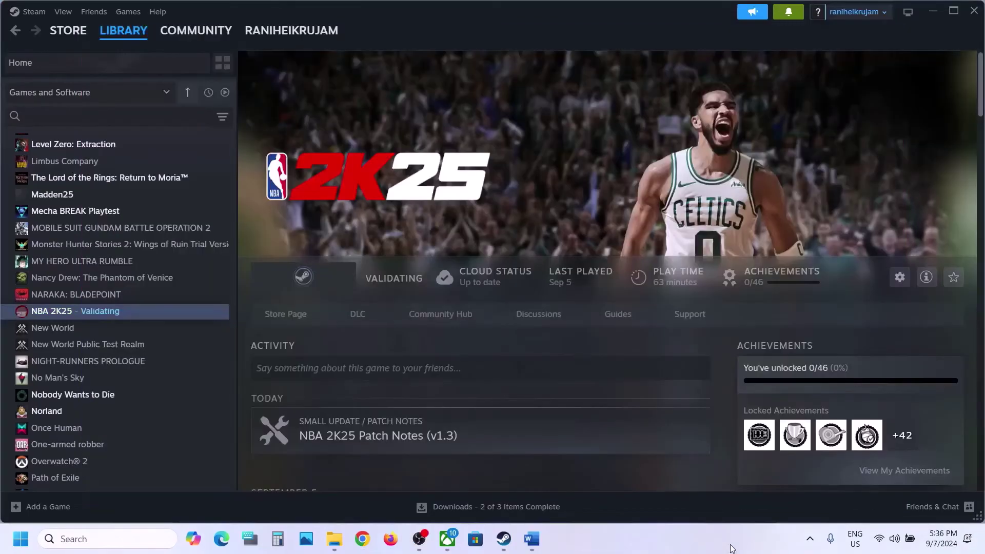
pyautogui.click(532, 538)
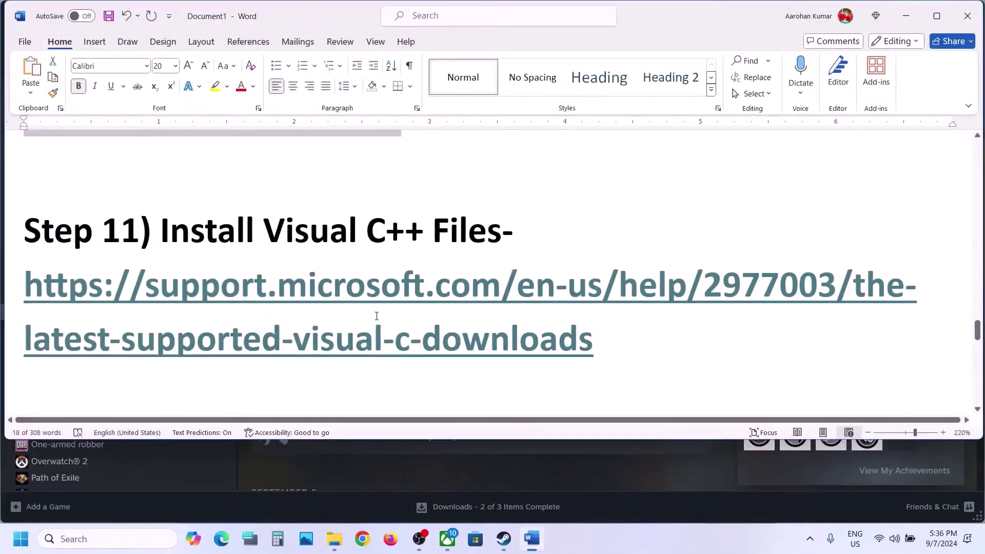
pyautogui.moveTo(595, 334); pyautogui.dragTo(26, 308)
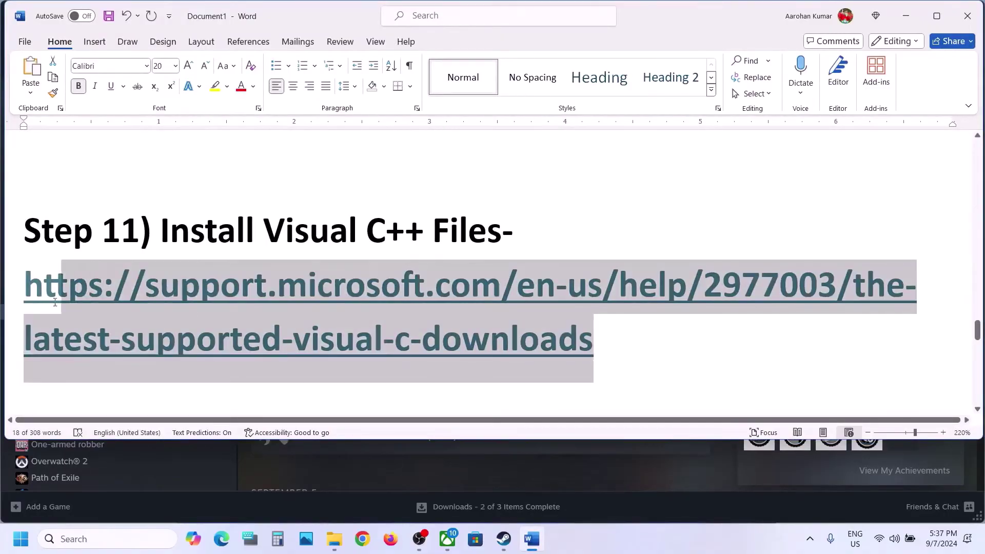
pyautogui.hotkey('ctrl', 'c')
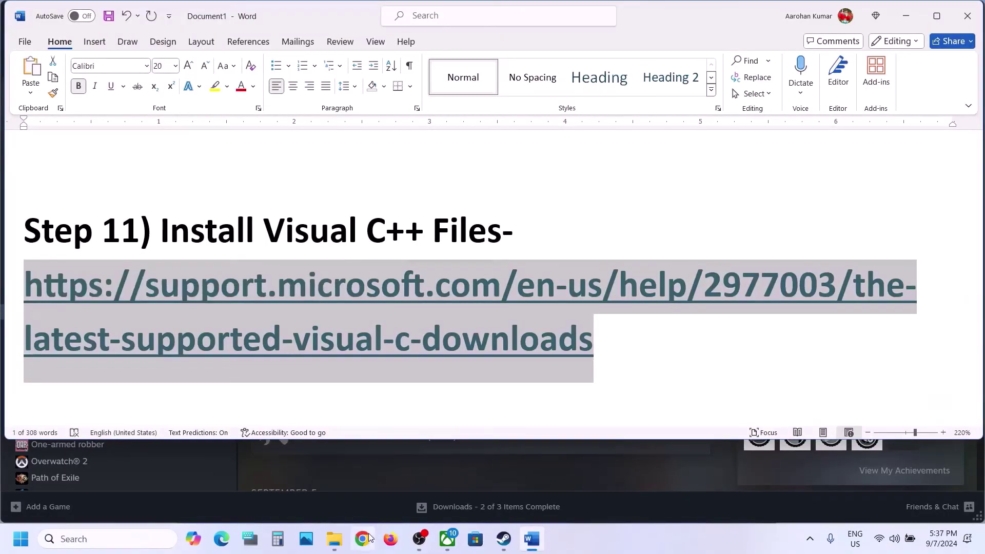
# Switch to Chrome, load the copied Visual C++ downloads link and go to the Latest Microsoft Visual C++ Redistributable Version table
pyautogui.click(365, 537)
pyautogui.hotkey('ctrl', 'v')
pyautogui.press('Return')
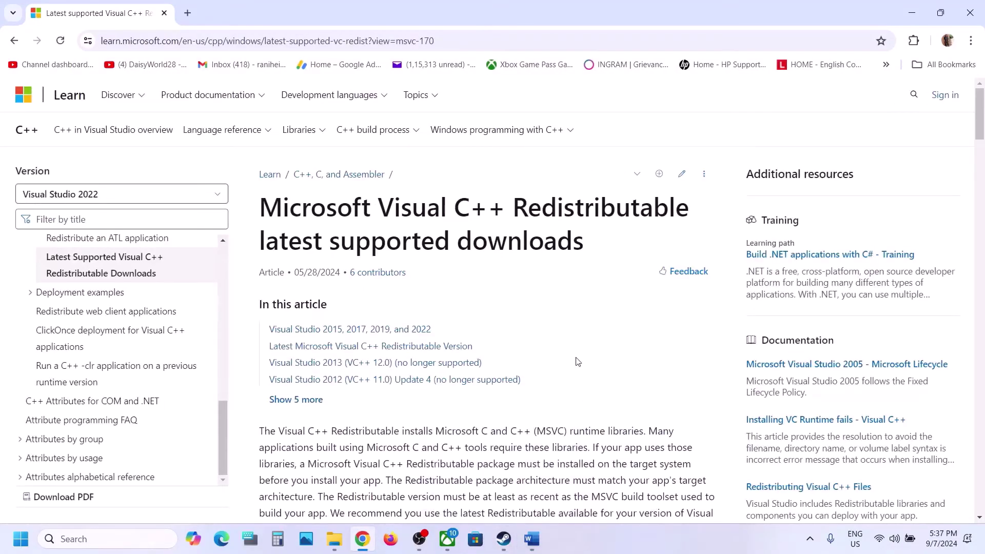
pyautogui.scroll(-4, 578, 361)
pyautogui.scroll(-2, 577, 360)
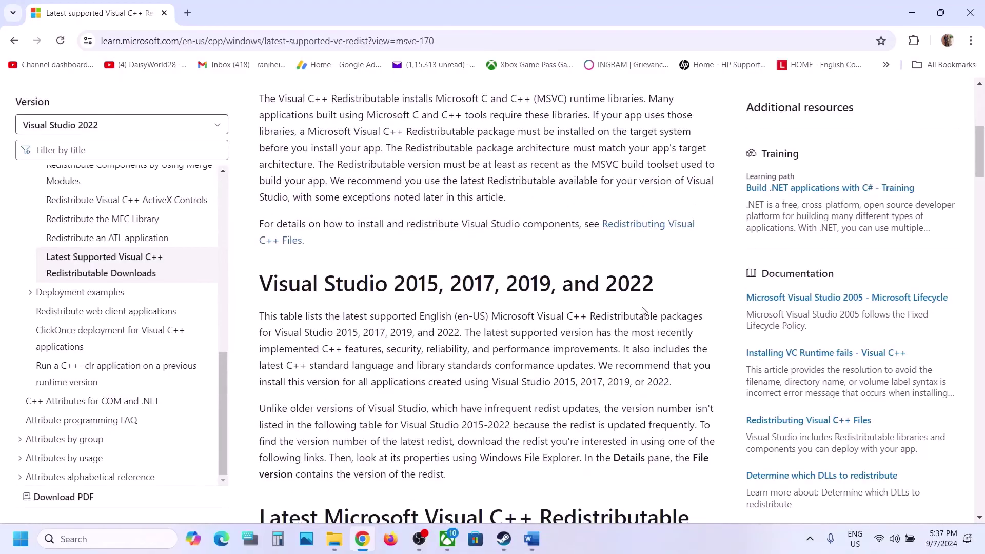
pyautogui.scroll(-7, 643, 310)
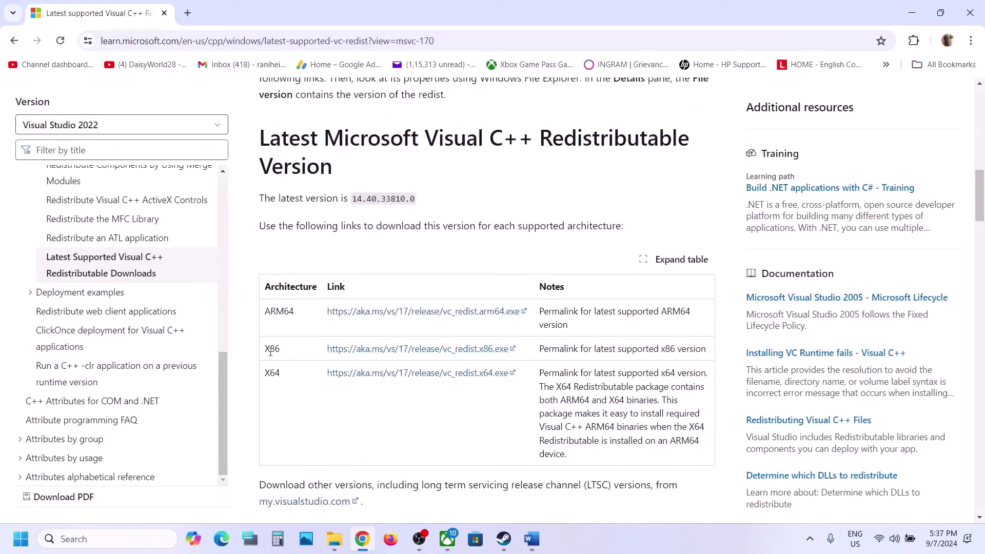
# Highlight the X86 and X64 architectures, download the x86 redistributable and run its installer in Repair mode
pyautogui.doubleClick(271, 352)
pyautogui.doubleClick(271, 373)
pyautogui.click(403, 352)
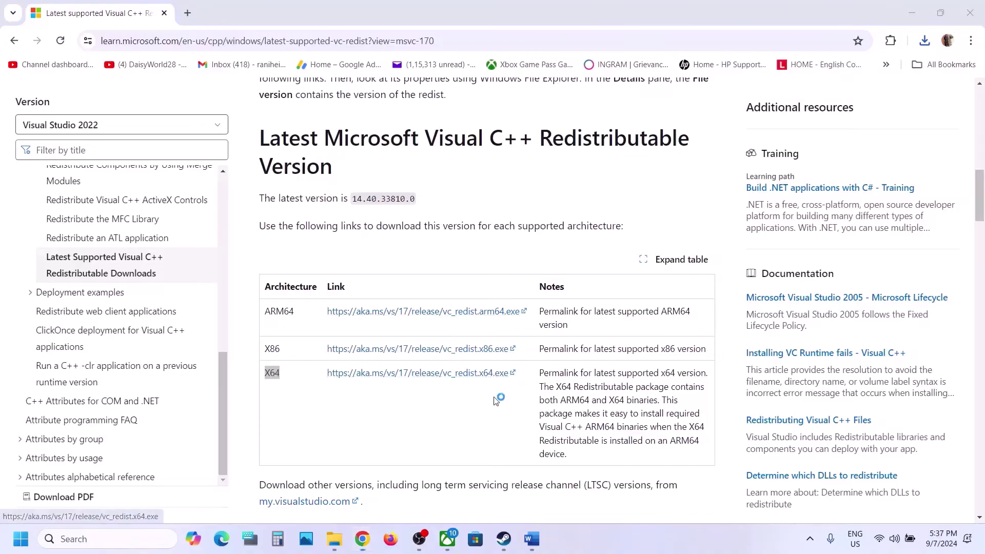
pyautogui.click(508, 346)
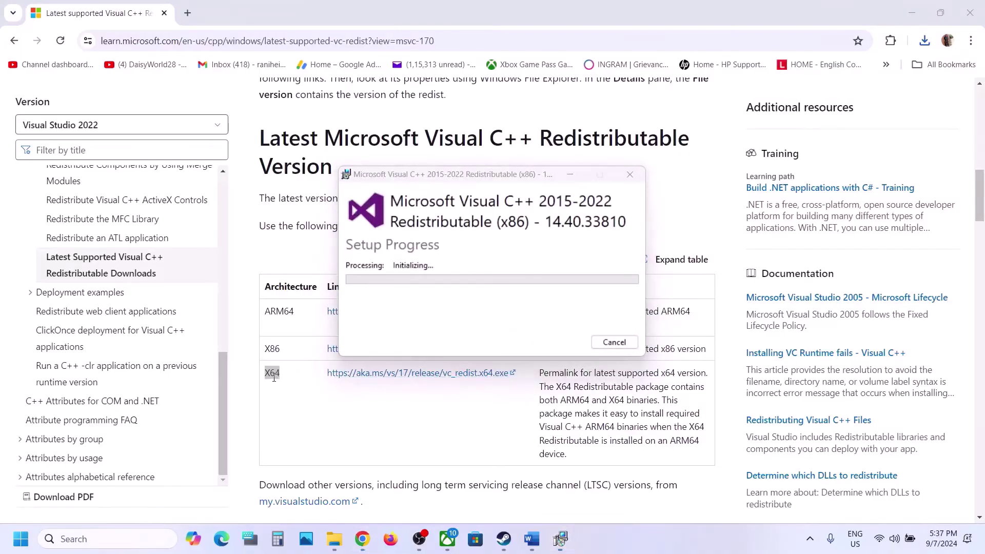
# Download the x64 redistributable, start its repair, and move the x86 setup window aside so both installers are visible
pyautogui.click(378, 374)
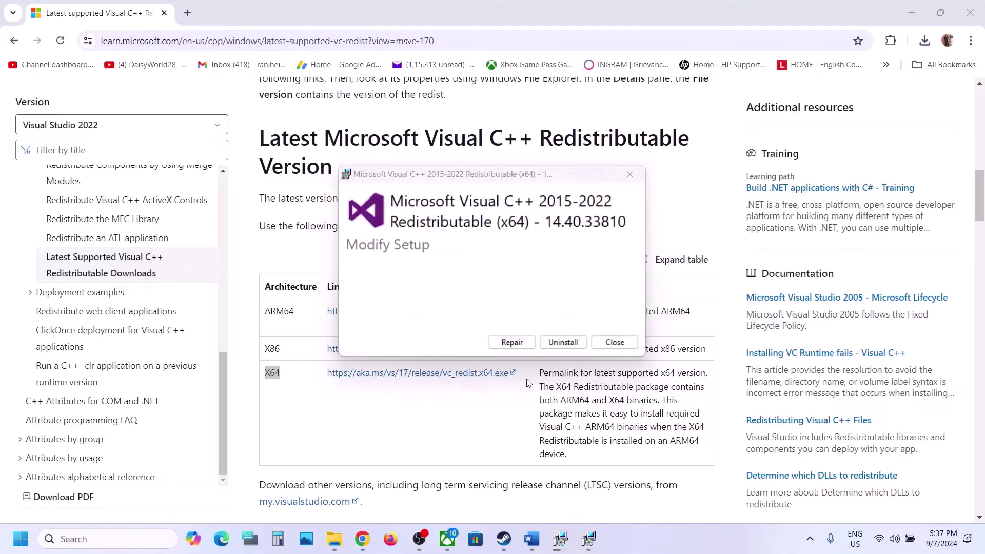
pyautogui.click(512, 343)
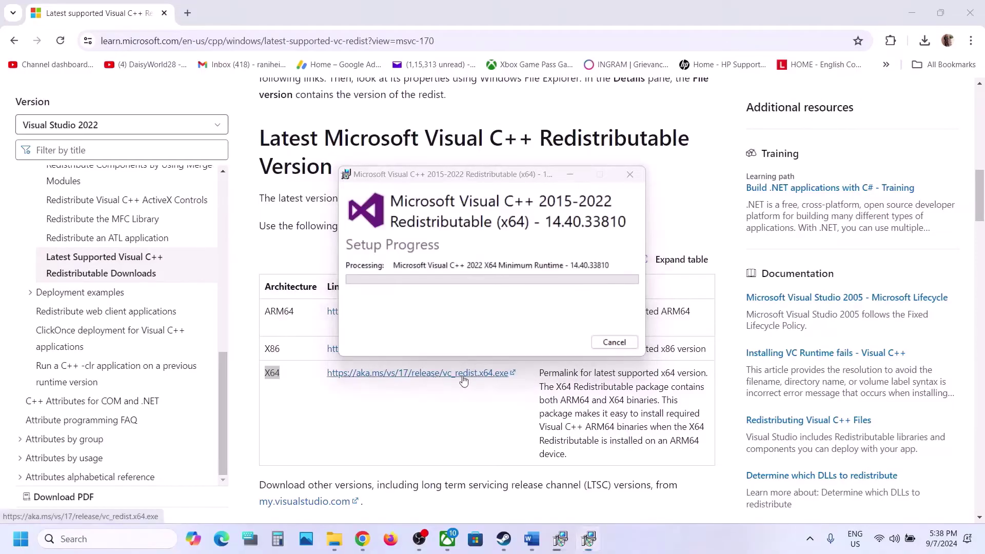
pyautogui.click(560, 544)
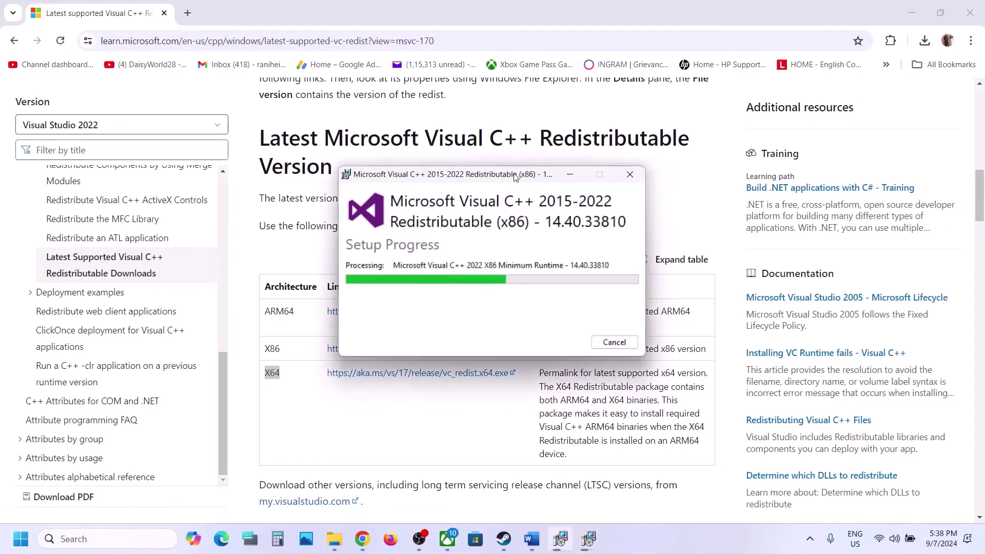
pyautogui.moveTo(462, 174); pyautogui.dragTo(231, 227)
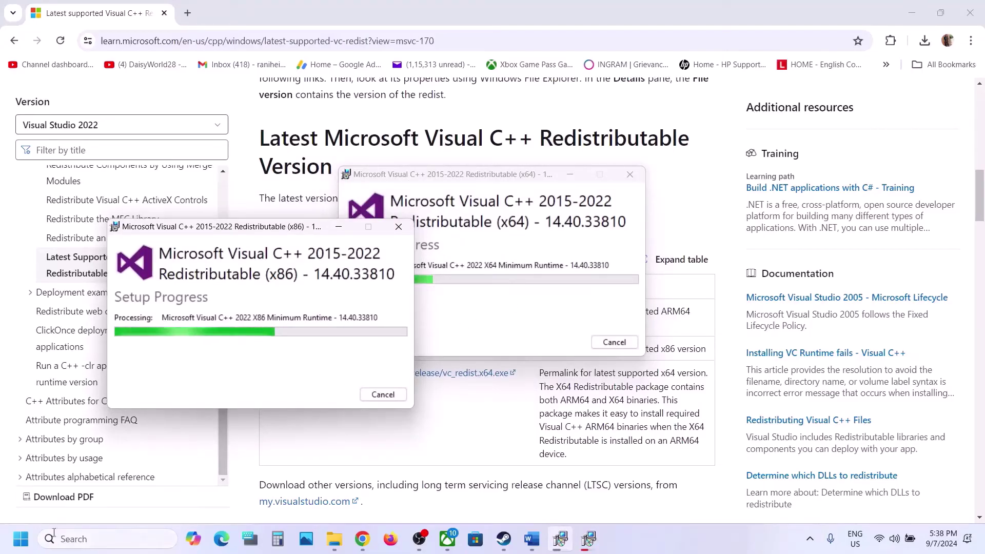
# Display the Windows power options without restarting, and switch to Steam
pyautogui.press('super')
pyautogui.click(373, 495)
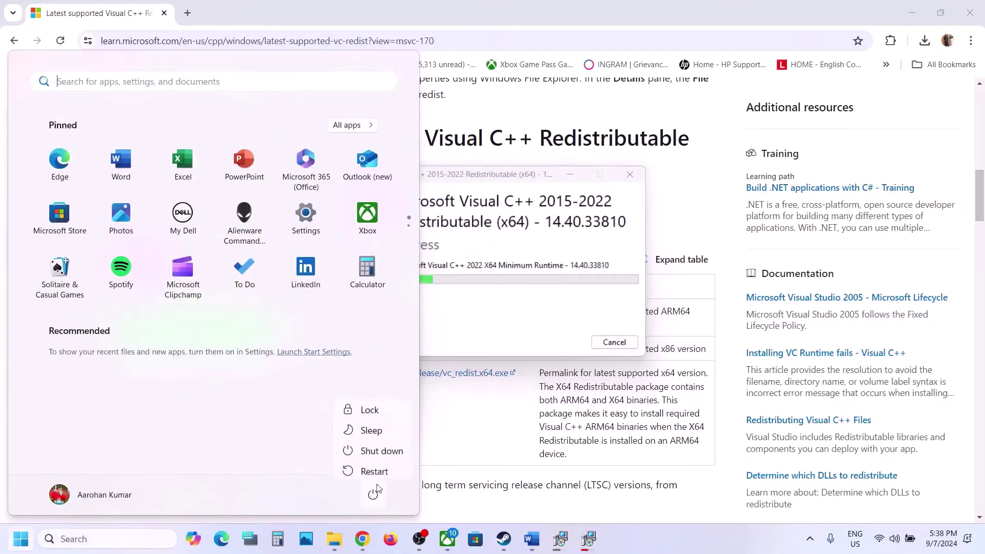
pyautogui.click(504, 539)
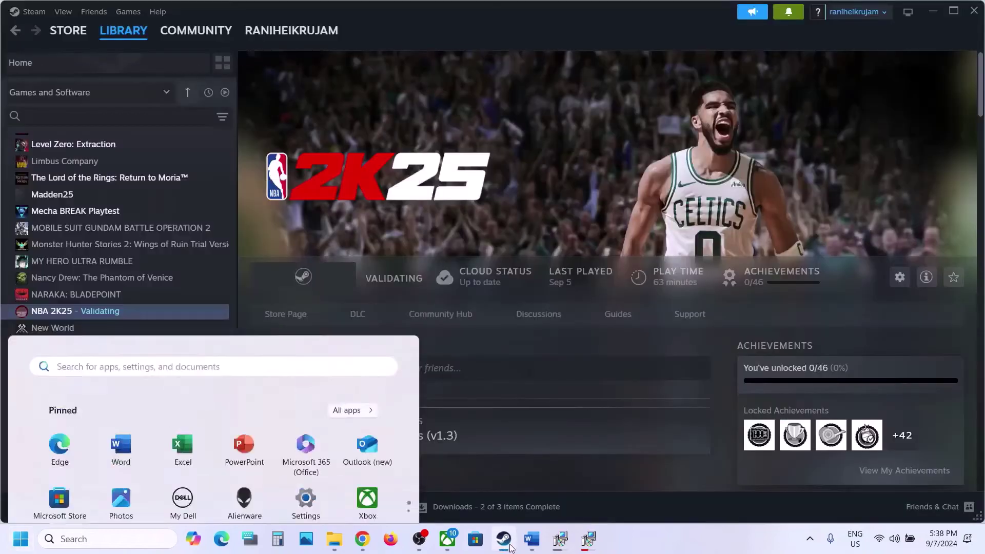
# Switch to the Word document, go to Step 12 and highlight "Update Windows"
pyautogui.click(533, 538)
pyautogui.scroll(-4, 393, 261)
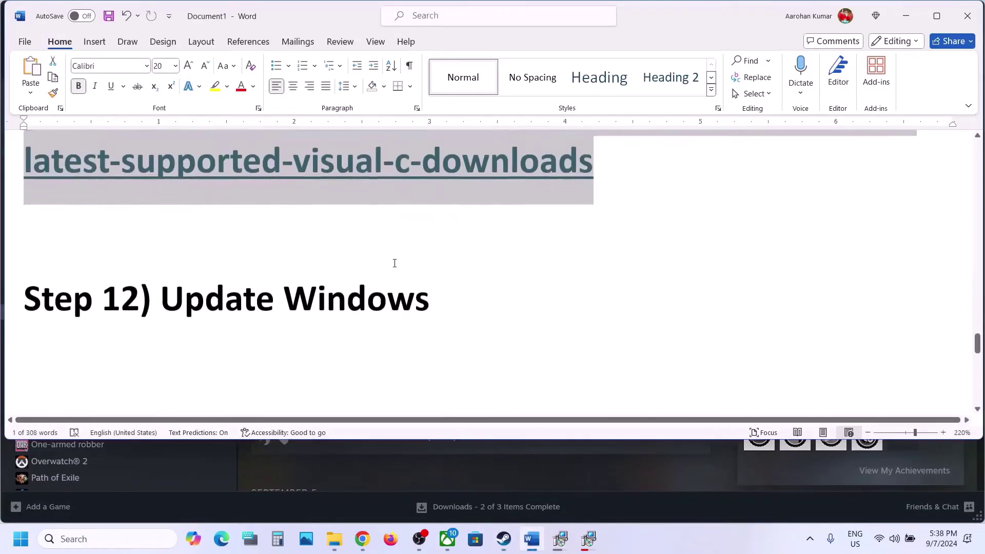
pyautogui.moveTo(262, 267); pyautogui.dragTo(543, 253)
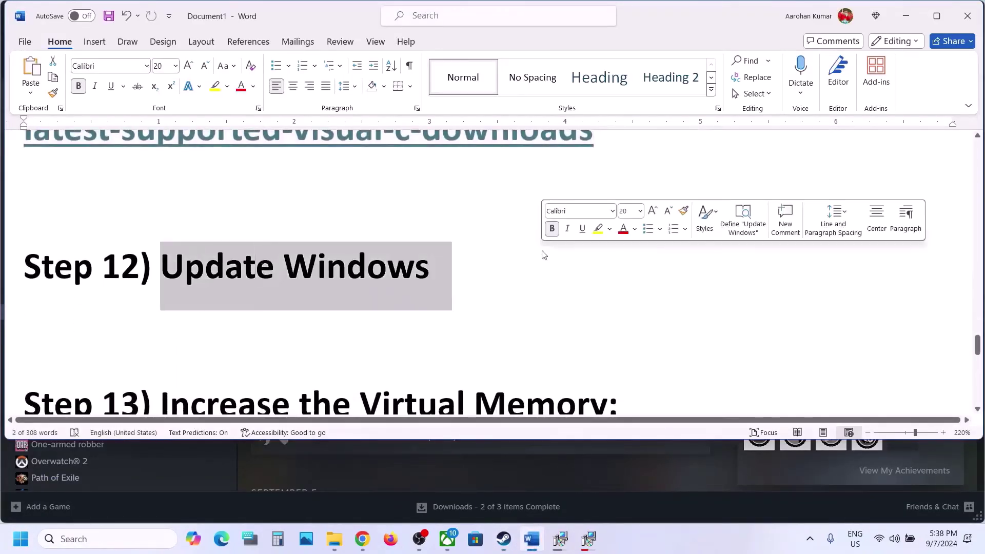
# Open Windows Update in the Settings app and start a check for updates
pyautogui.press('super+i')
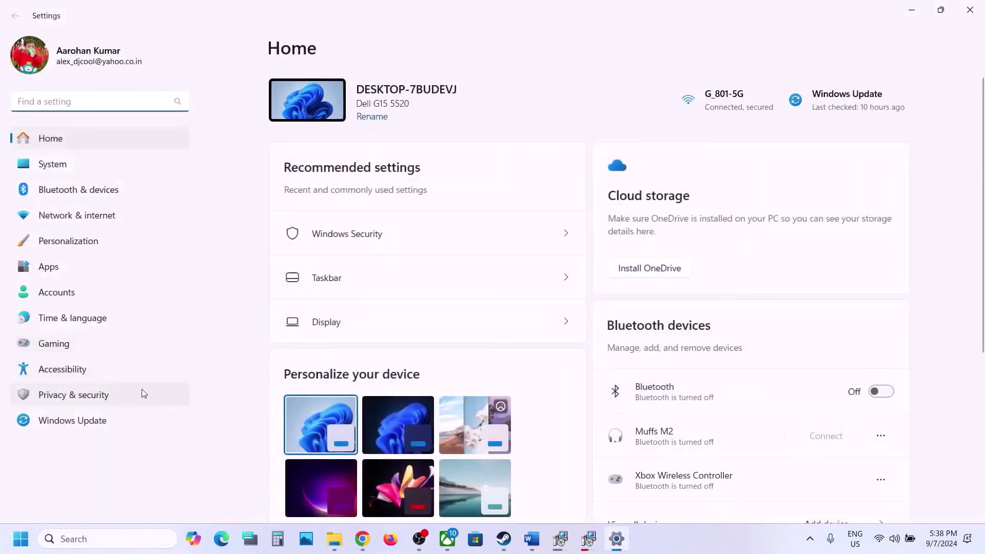
pyautogui.click(97, 427)
pyautogui.click(840, 107)
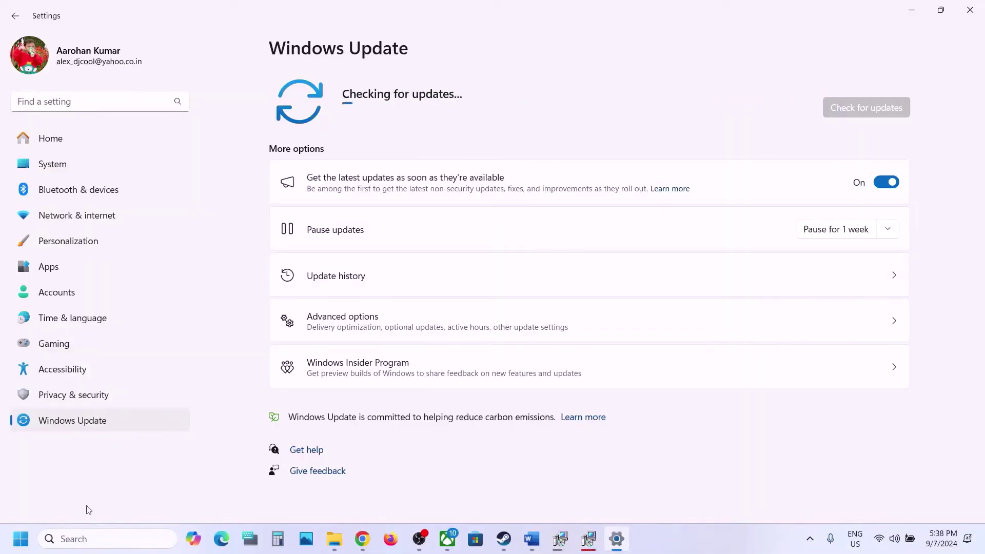
# Display the power options from the Windows Update page and dismiss them without restarting
pyautogui.click(22, 551)
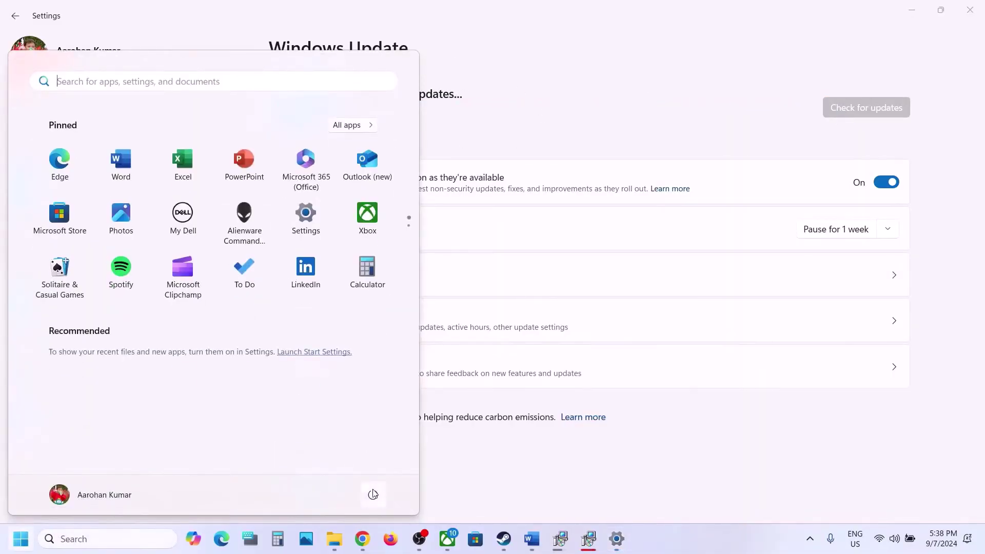
pyautogui.click(373, 495)
pyautogui.click(428, 471)
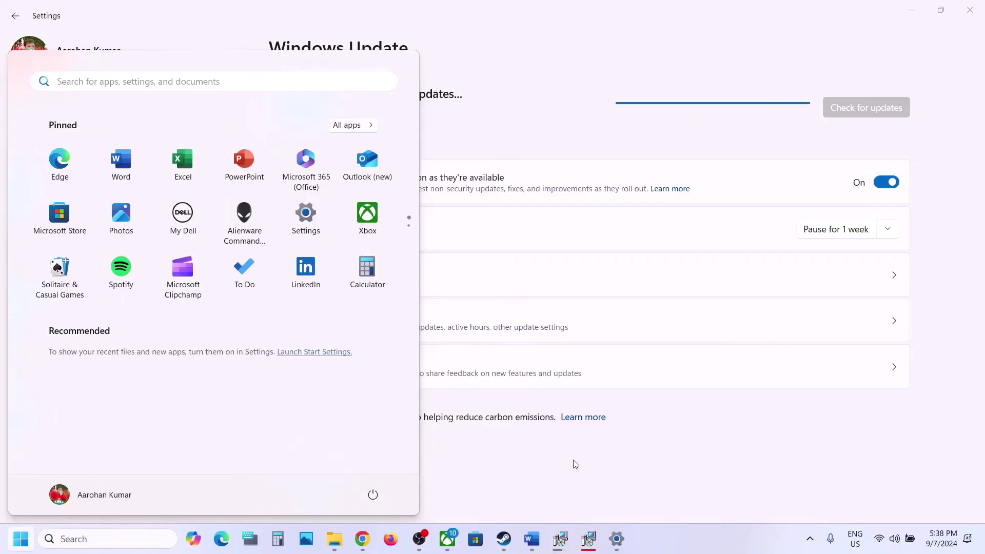
pyautogui.click(611, 468)
# Return to the Word document and read Step 13, Increase the Virtual Memory
pyautogui.hotkey('alt', 'Tab')
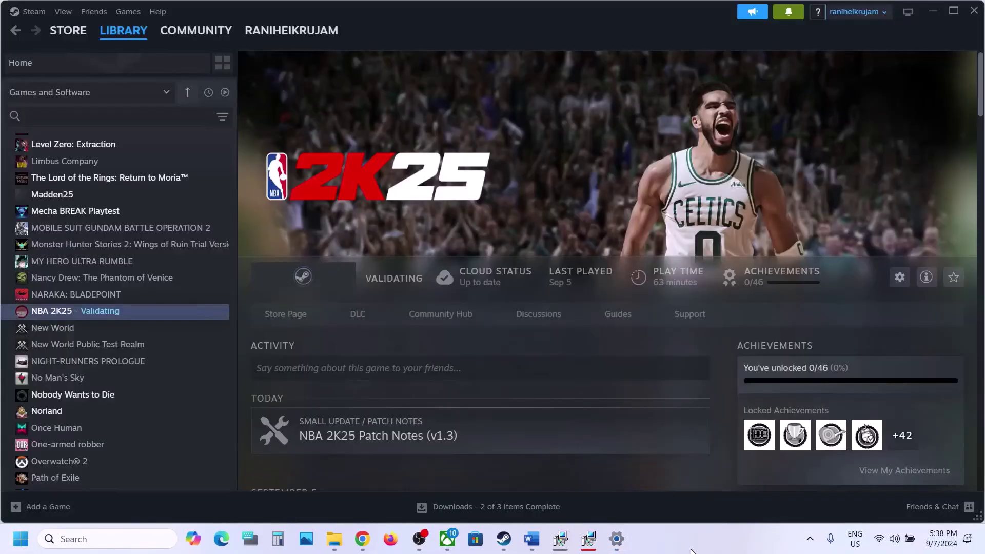
pyautogui.click(532, 539)
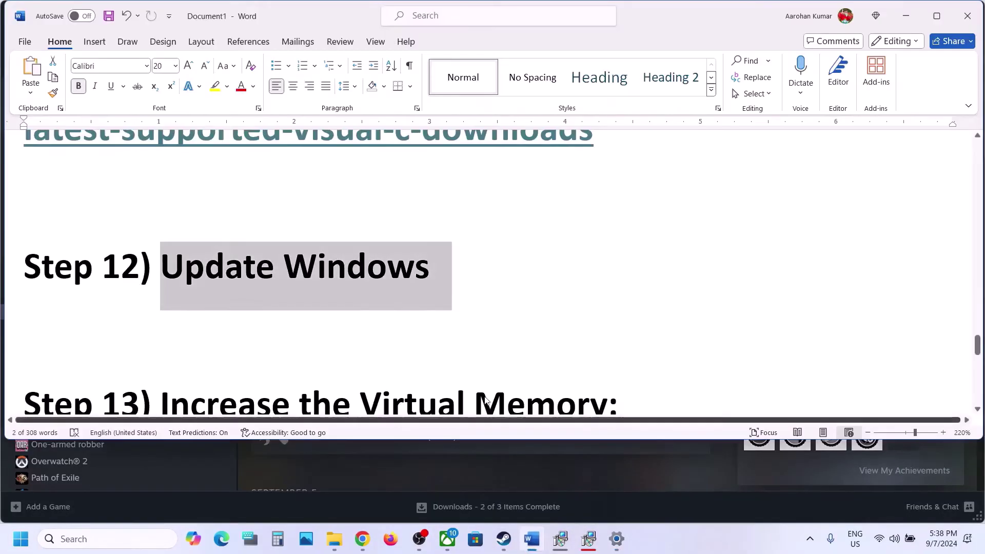
pyautogui.scroll(-3, 396, 328)
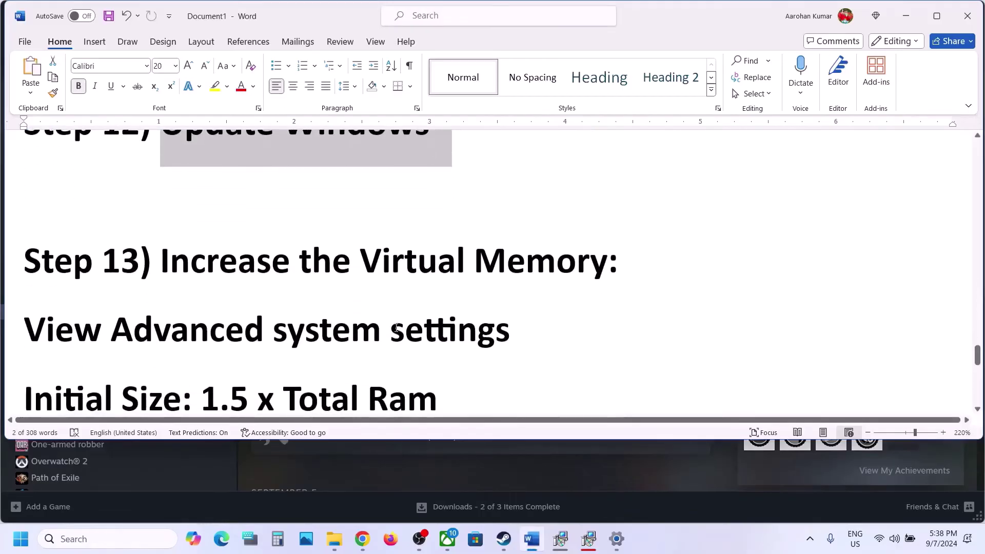
pyautogui.click(669, 549)
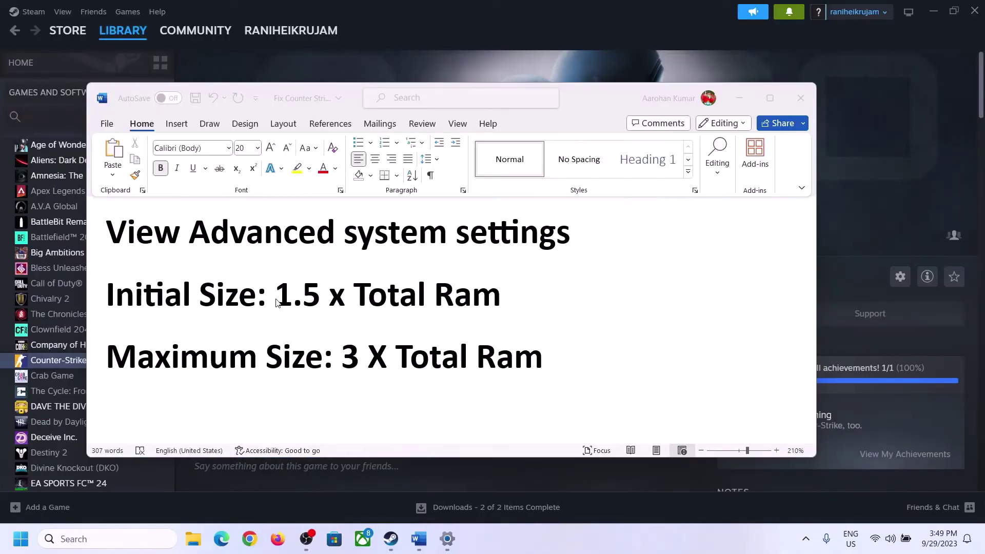
# Copy "View Advanced system settings" from the Word document, search Windows for it and open the matching Control Panel item
pyautogui.click(142, 238)
pyautogui.moveTo(114, 237); pyautogui.dragTo(530, 258)
pyautogui.hotkey('ctrl', 'c')
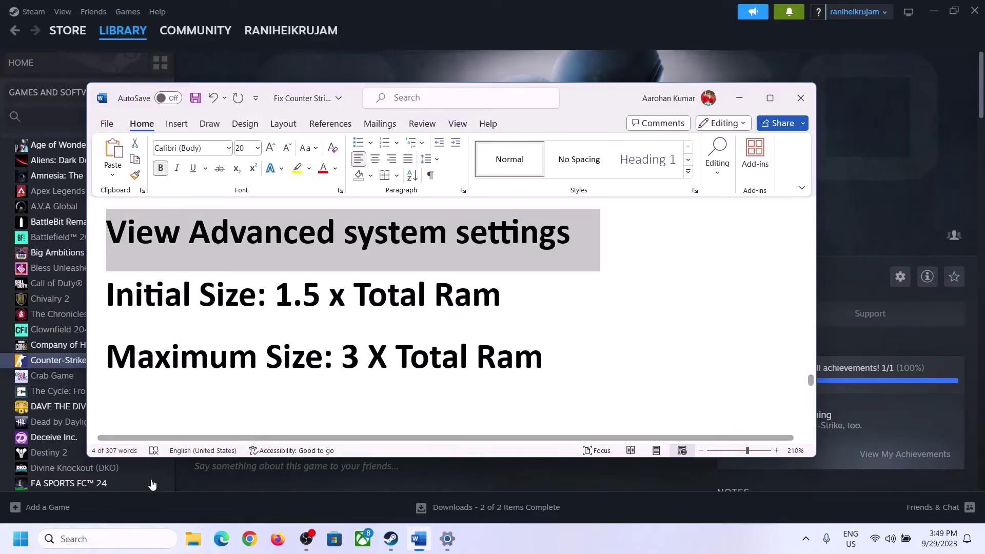
pyautogui.click(117, 538)
pyautogui.hotkey('ctrl', 'v')
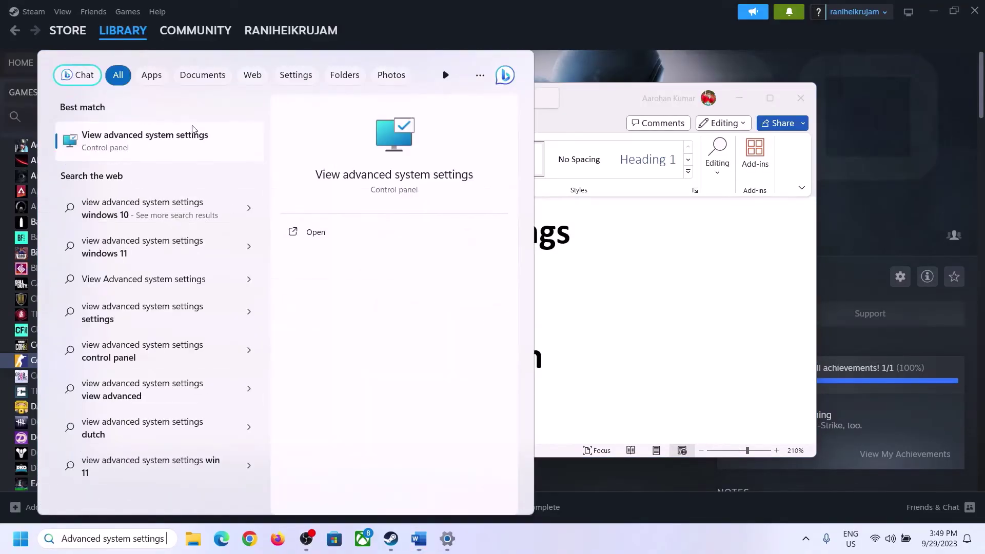
pyautogui.click(136, 149)
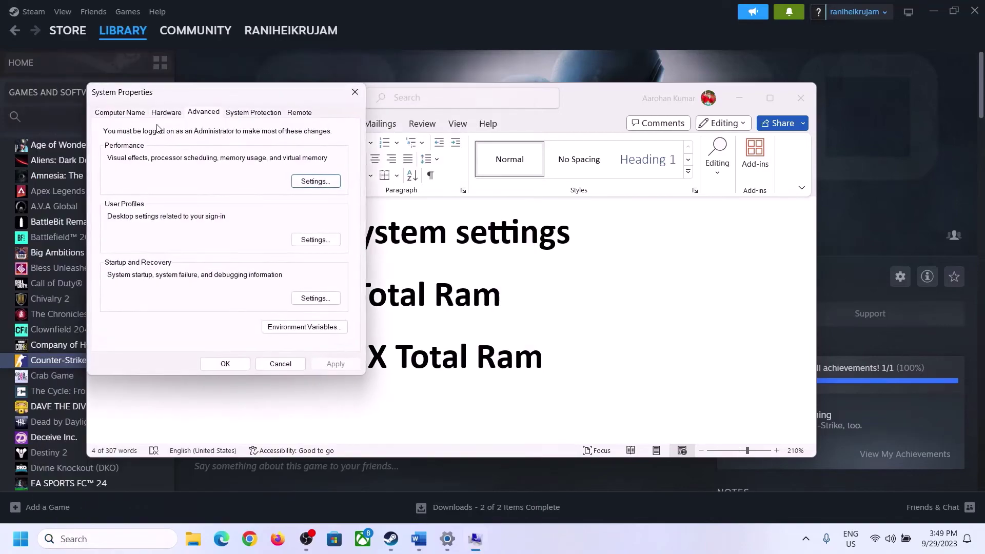
# Open the Virtual Memory settings from Performance Options, turn off automatic paging file management and choose Custom size for drive C
pyautogui.moveTo(207, 101); pyautogui.dragTo(443, 179)
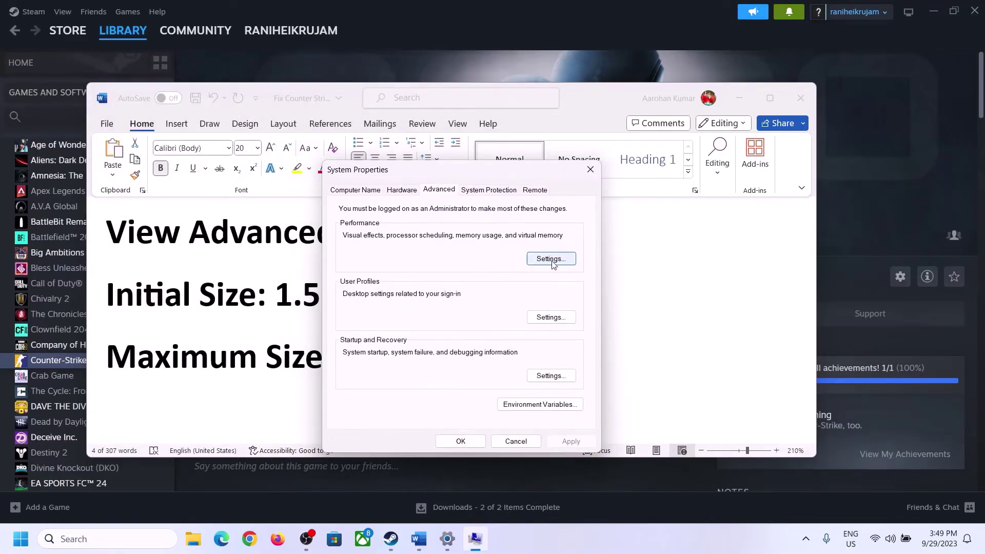
pyautogui.click(551, 259)
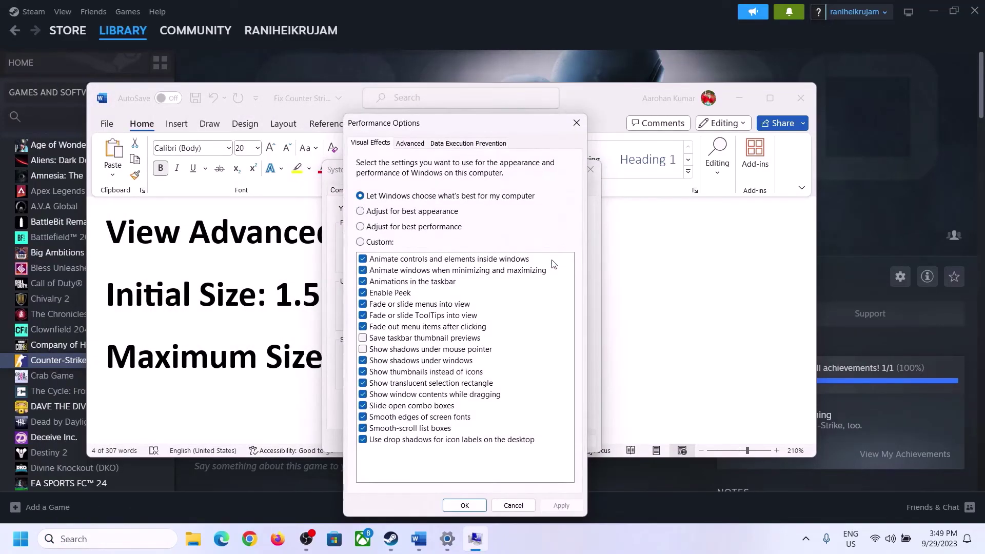
pyautogui.click(411, 145)
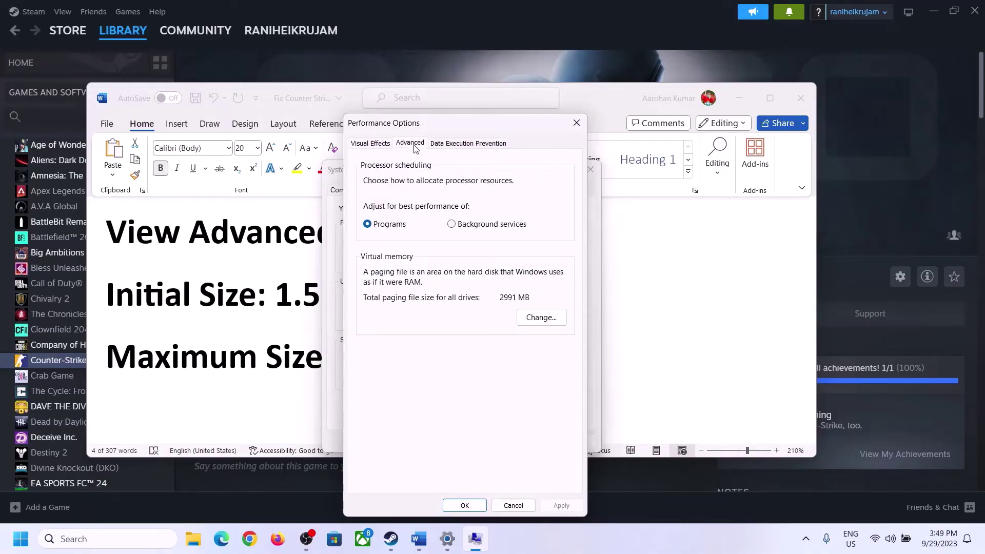
pyautogui.click(551, 319)
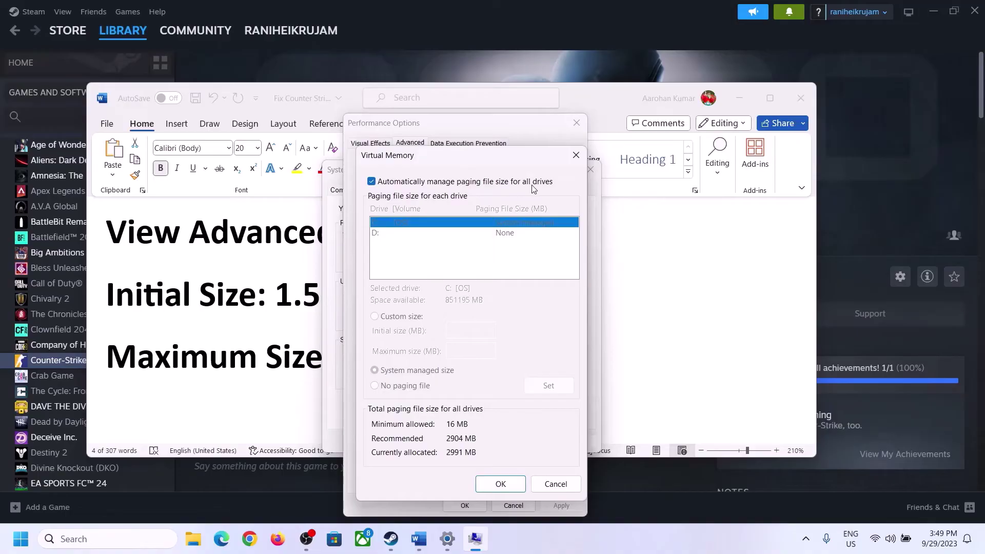
pyautogui.click(371, 183)
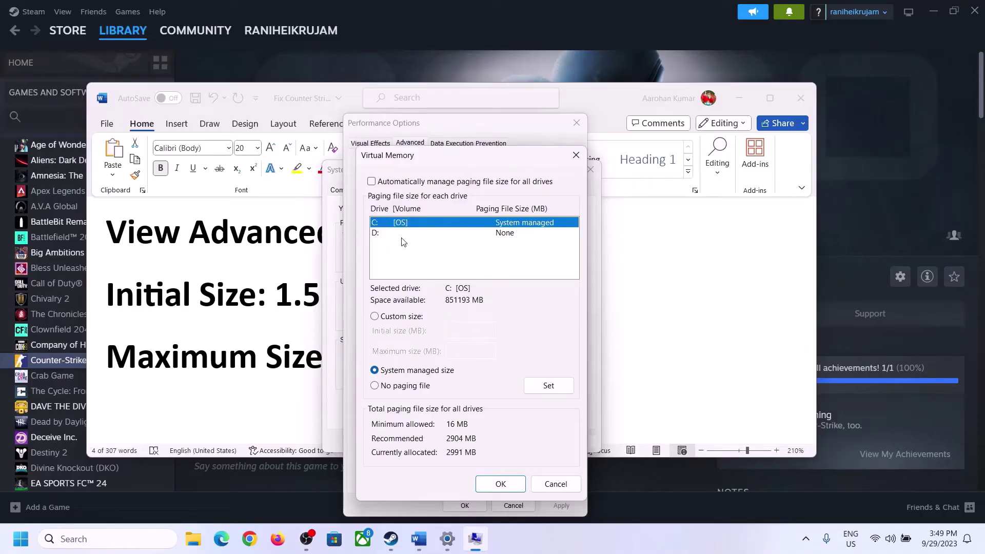
pyautogui.click(376, 318)
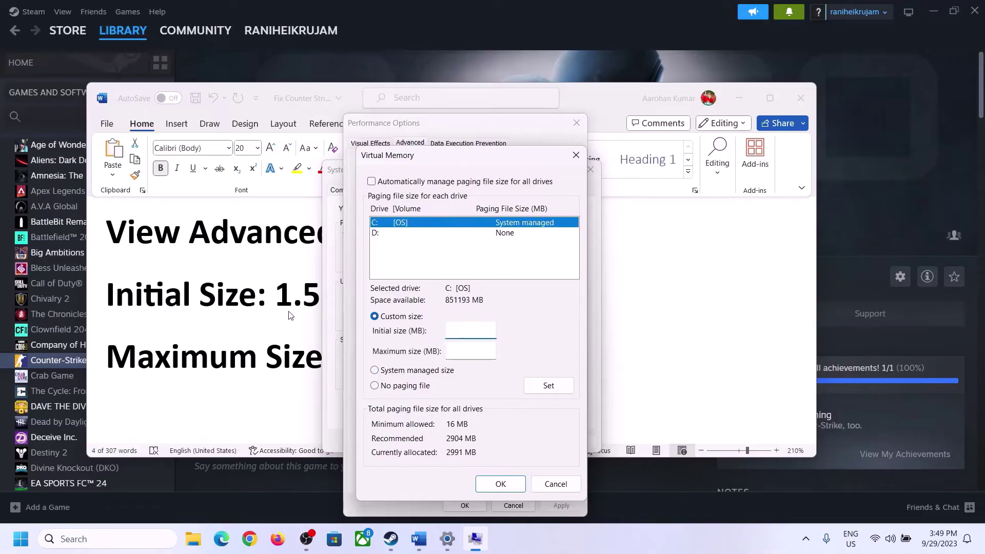
# Highlight the Initial Size rule "1.5 x Total Ram" in the Word document and look up the installed RAM in the system's About settings
pyautogui.hotkey('alt', 'Tab')
pyautogui.moveTo(281, 294); pyautogui.dragTo(457, 306)
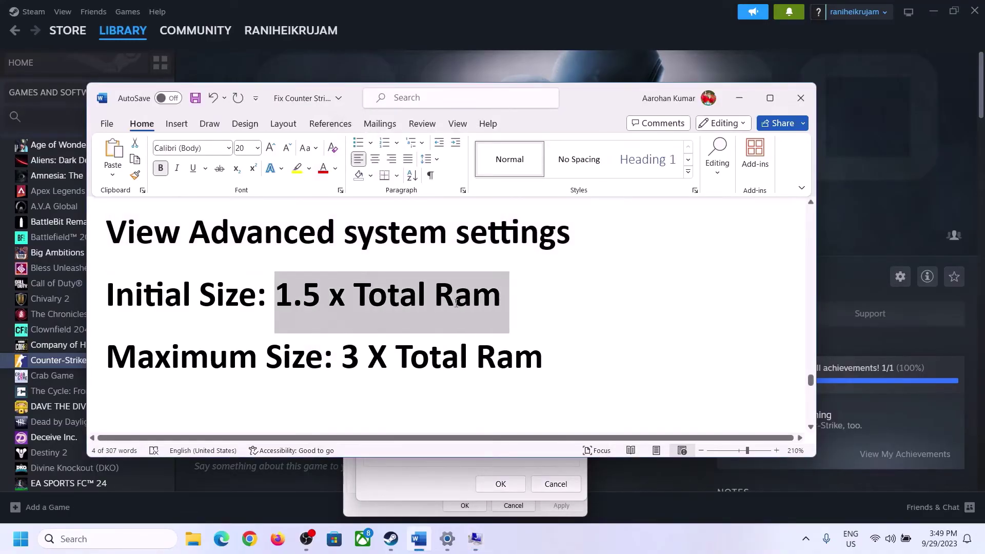
pyautogui.click(448, 540)
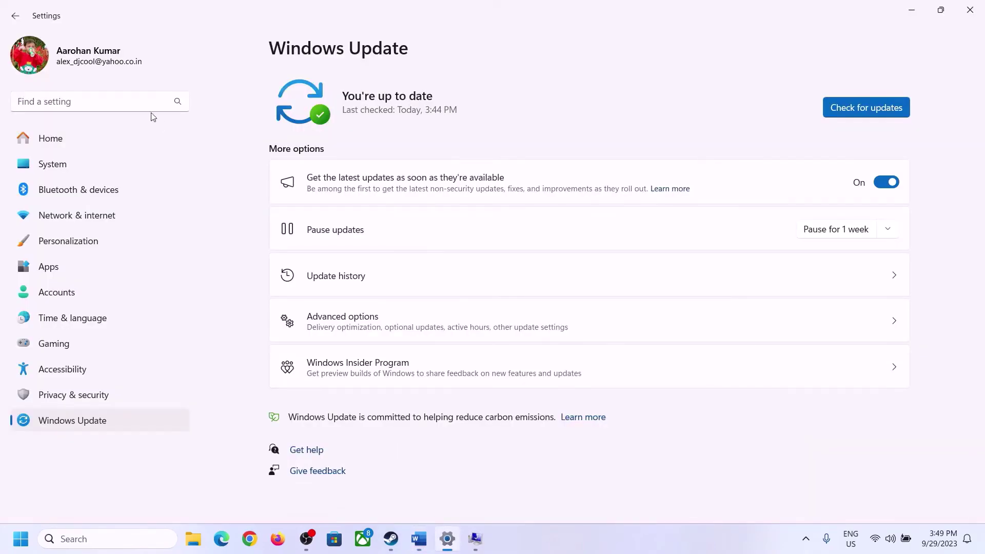
pyautogui.click(49, 164)
pyautogui.scroll(-10, 362, 396)
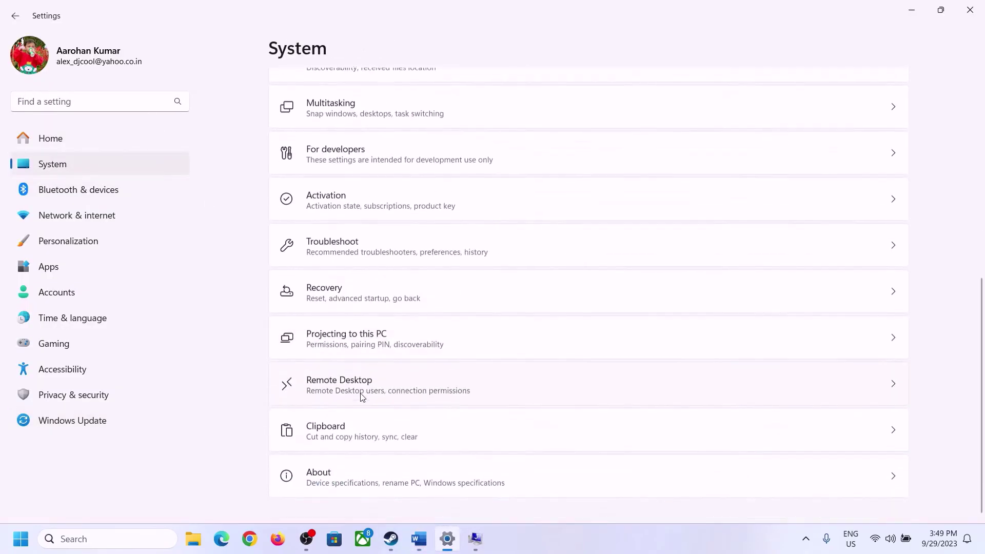
pyautogui.click(323, 482)
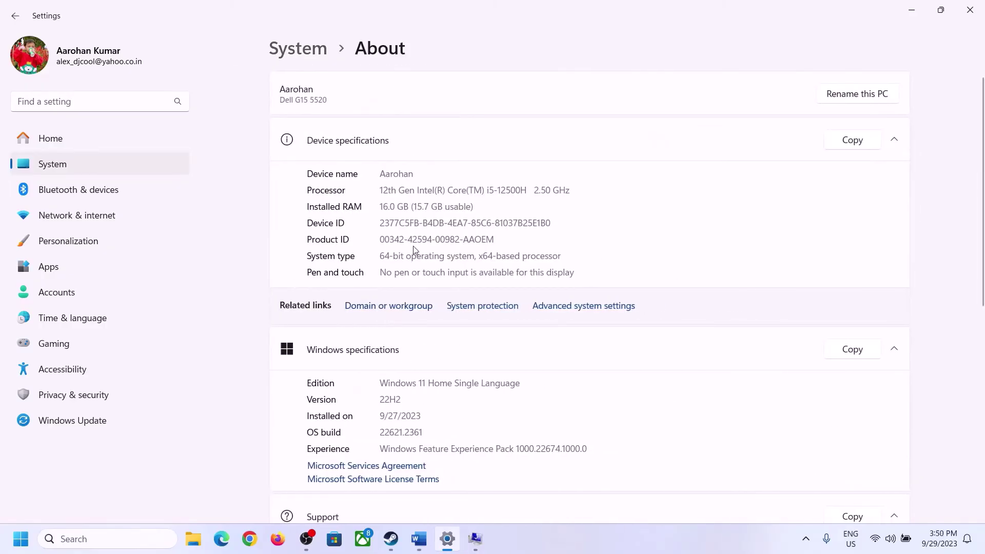
pyautogui.moveTo(388, 206); pyautogui.dragTo(375, 206)
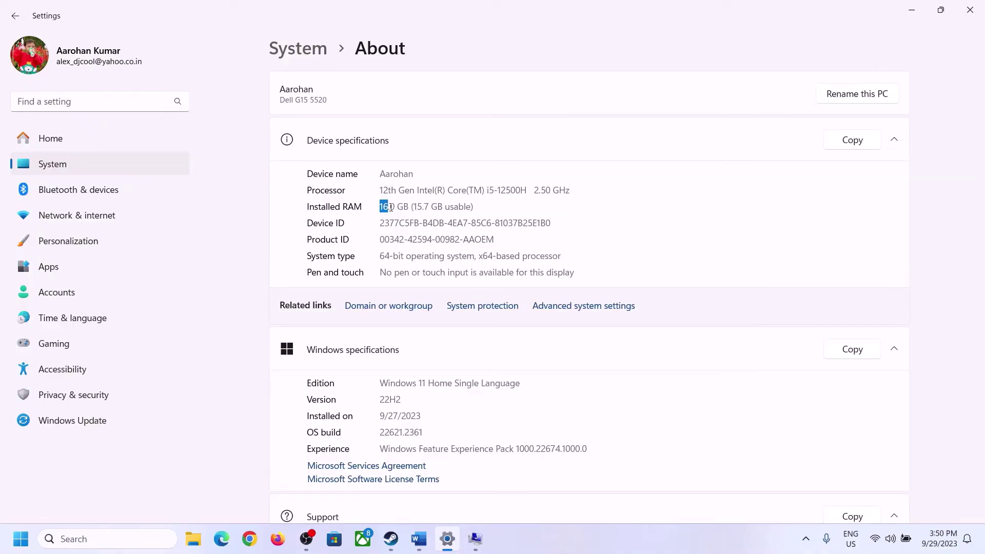
# Highlight the installed RAM value in the About settings and return to the Virtual Memory dialog
pyautogui.click(396, 208)
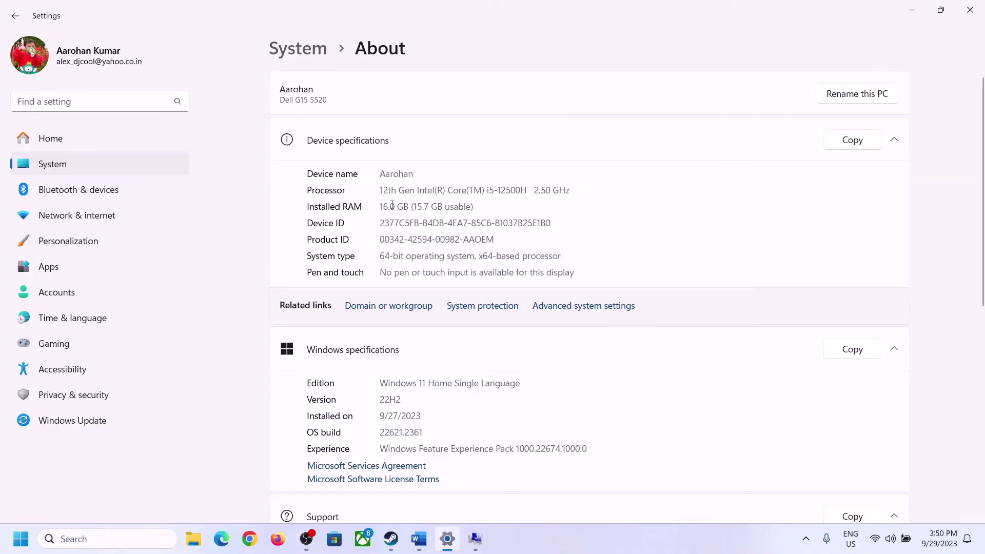
pyautogui.moveTo(392, 206); pyautogui.dragTo(377, 201)
pyautogui.click(472, 539)
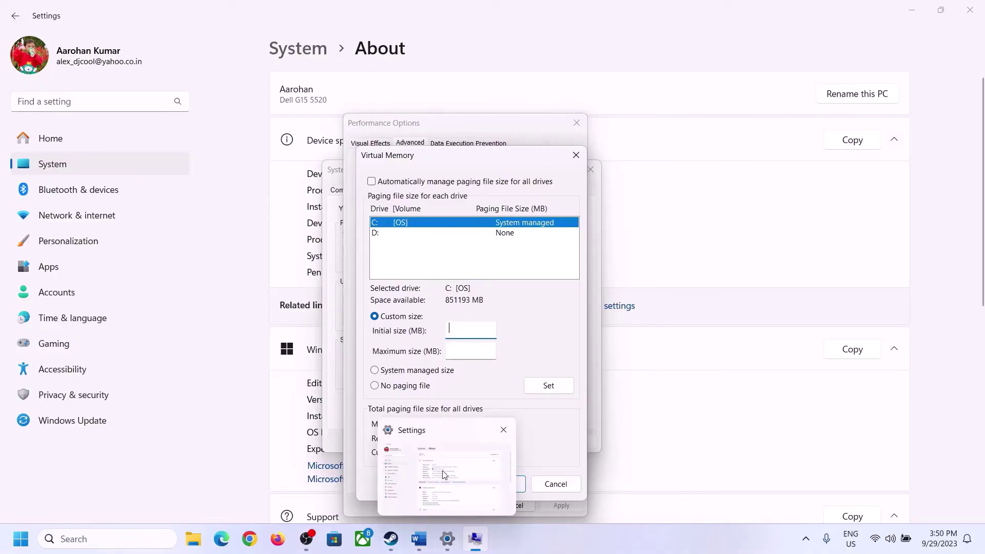
# Open Calculator with the Run command calc and place it beside the Virtual Memory dialog, with the Word sizing rules in view
pyautogui.press('super+r')
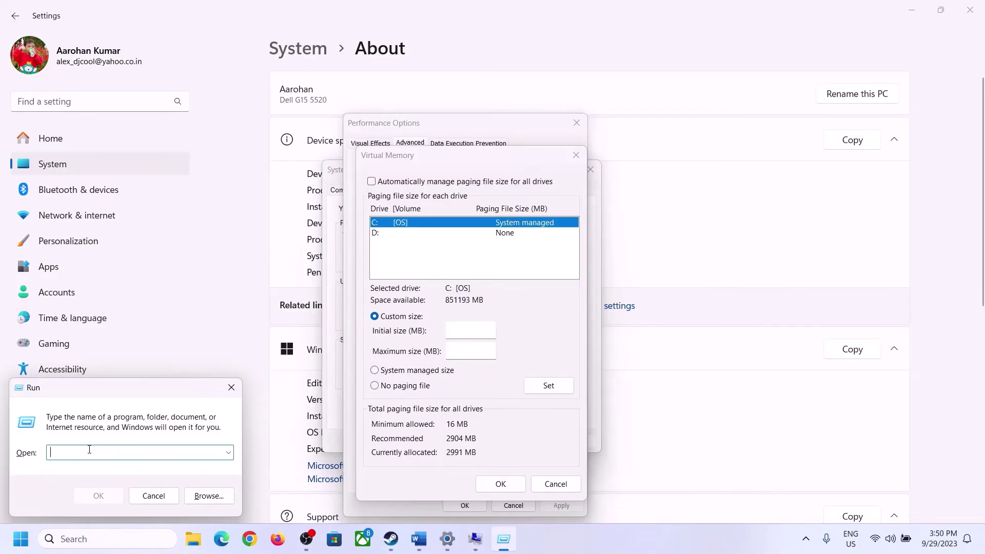
pyautogui.write('calc')
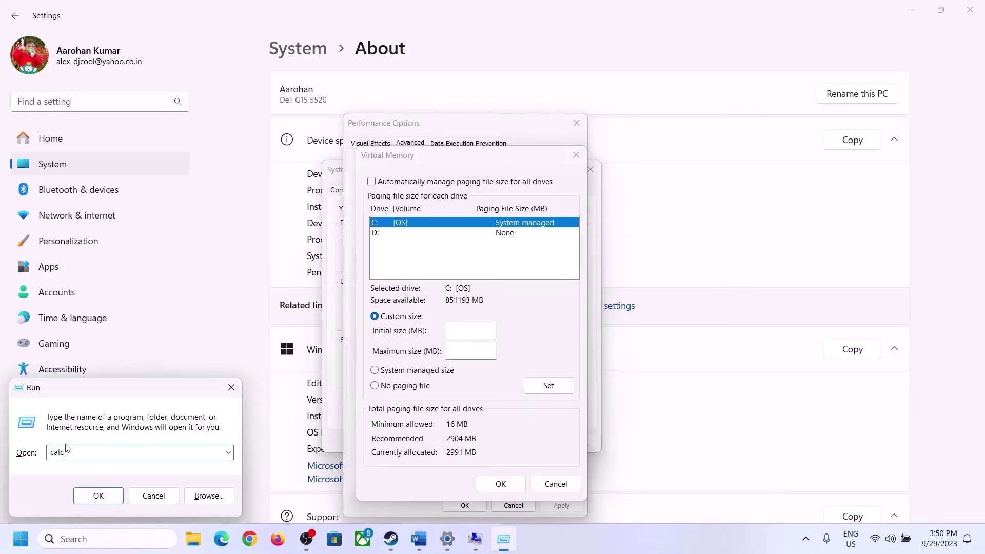
pyautogui.click(98, 496)
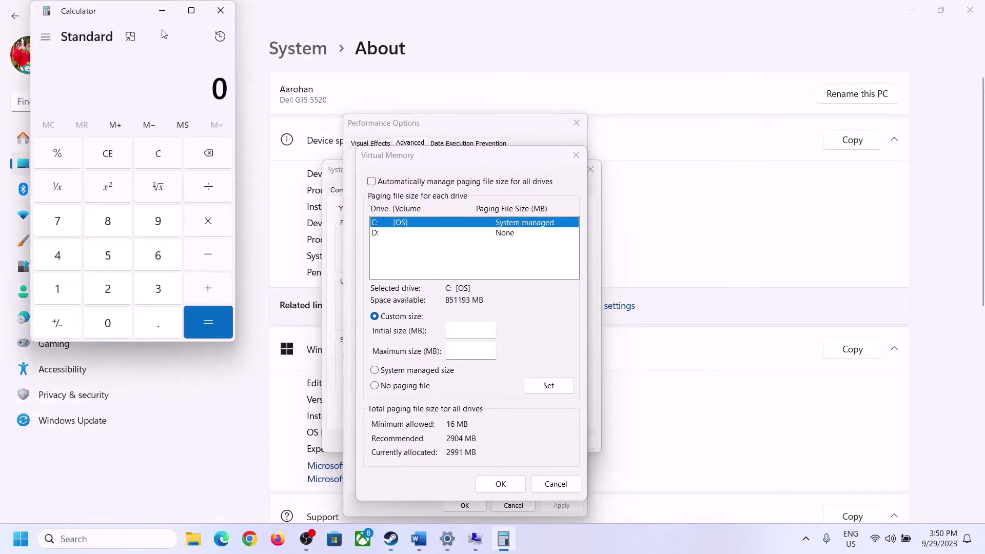
pyautogui.moveTo(121, 21); pyautogui.dragTo(717, 172)
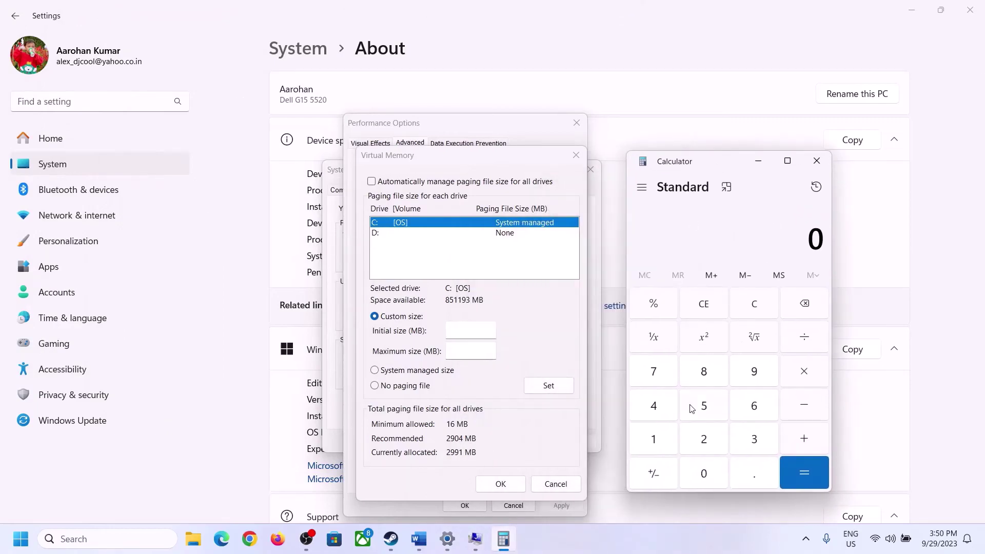
pyautogui.click(418, 548)
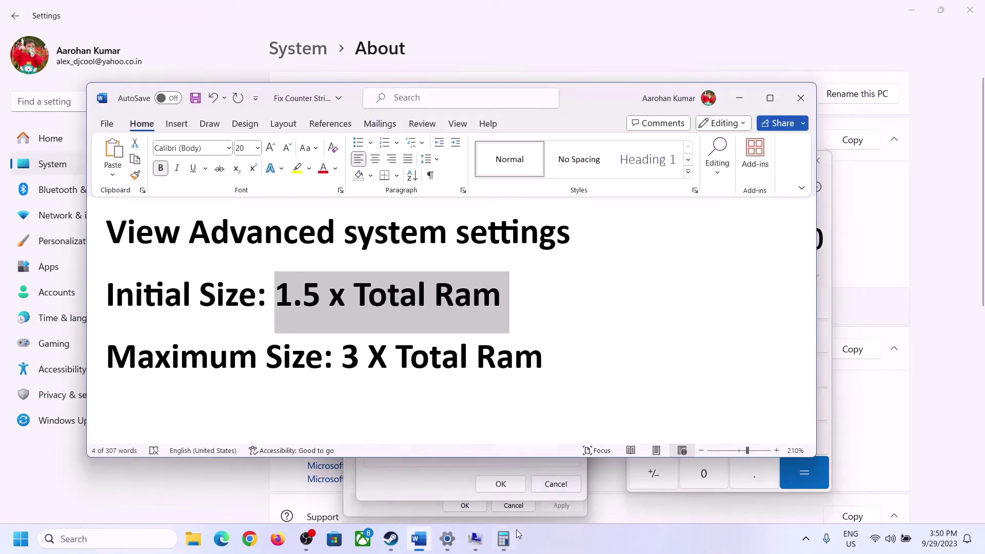
pyautogui.click(503, 539)
pyautogui.click(658, 442)
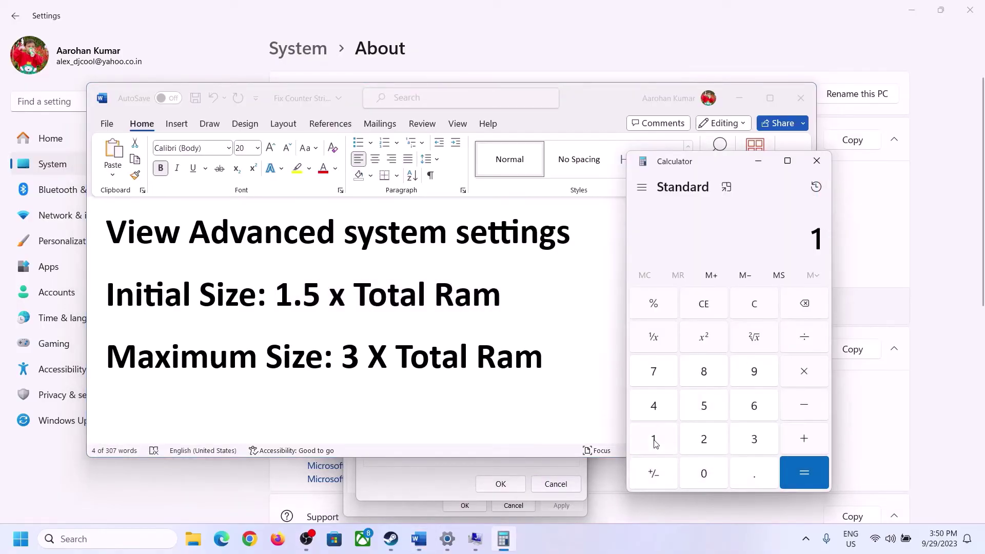
pyautogui.click(750, 414)
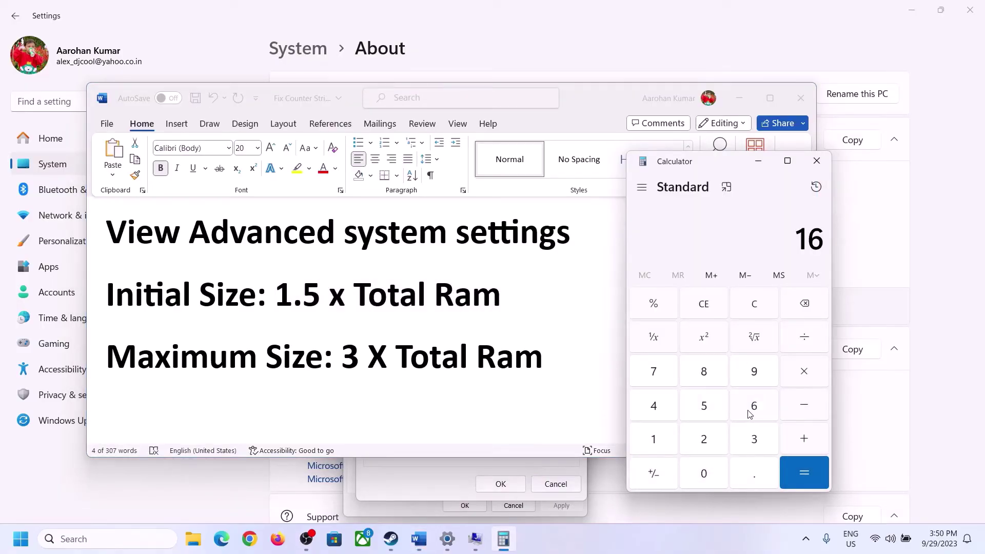
pyautogui.click(757, 315)
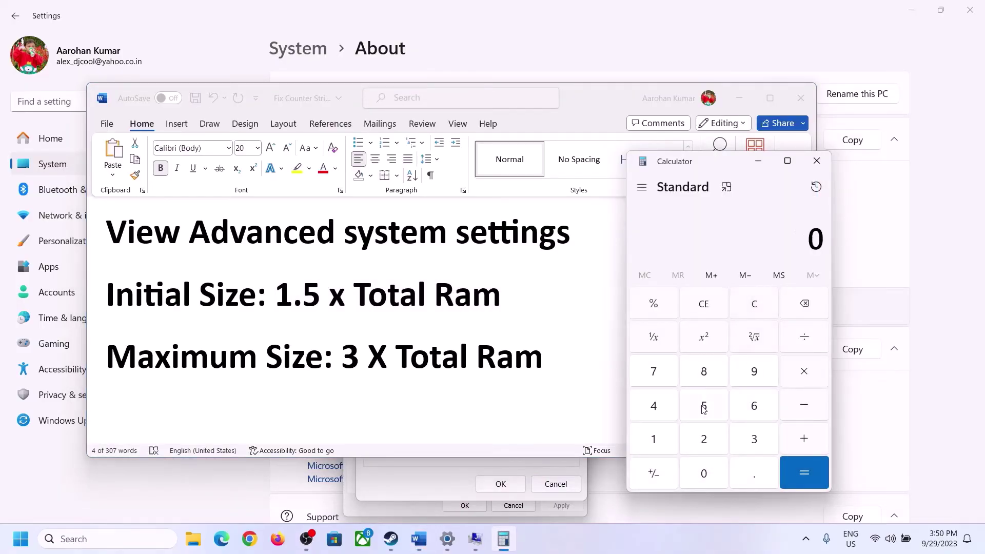
# Calculate 16 × 1024 in Calculator to convert the installed RAM to megabytes
pyautogui.click(660, 441)
pyautogui.click(739, 411)
pyautogui.click(804, 378)
pyautogui.click(653, 446)
pyautogui.click(704, 479)
pyautogui.click(705, 442)
pyautogui.click(662, 416)
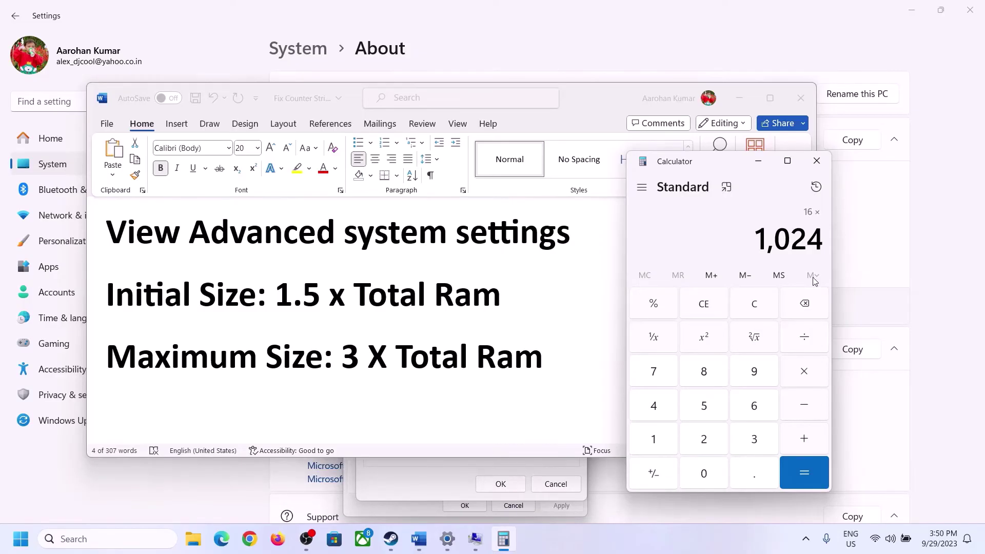
pyautogui.click(805, 477)
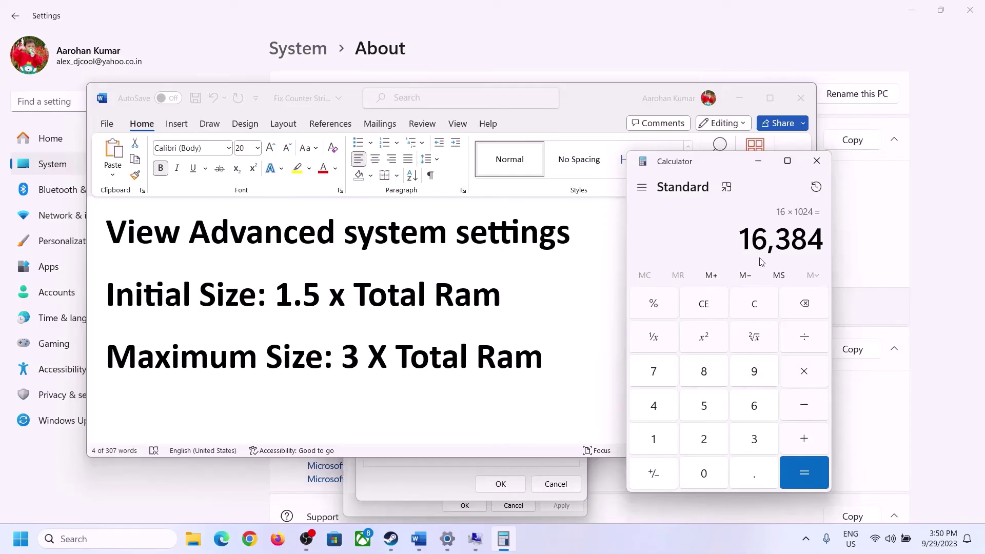
# Multiply the RAM in megabytes by 1.5 to work out the initial paging file size
pyautogui.click(804, 373)
pyautogui.click(655, 441)
pyautogui.click(752, 482)
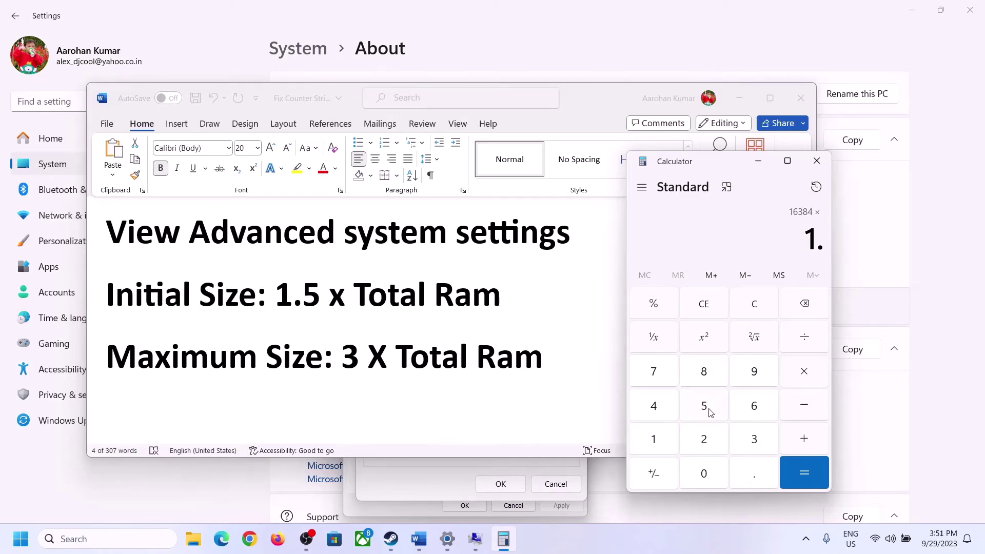
pyautogui.click(706, 408)
pyautogui.click(806, 471)
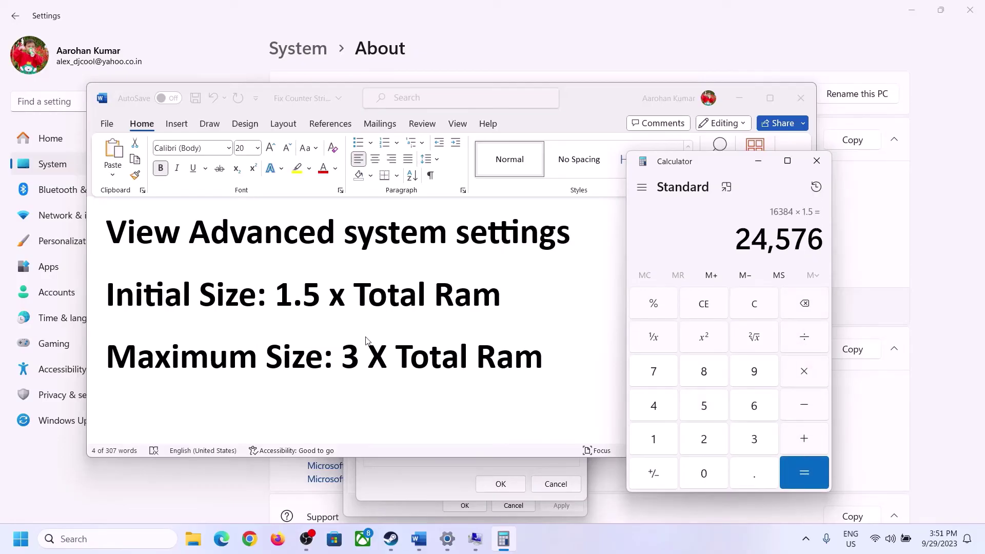
# Set the custom initial size for drive C to 24576 MB in the Virtual Memory dialog
pyautogui.click(435, 478)
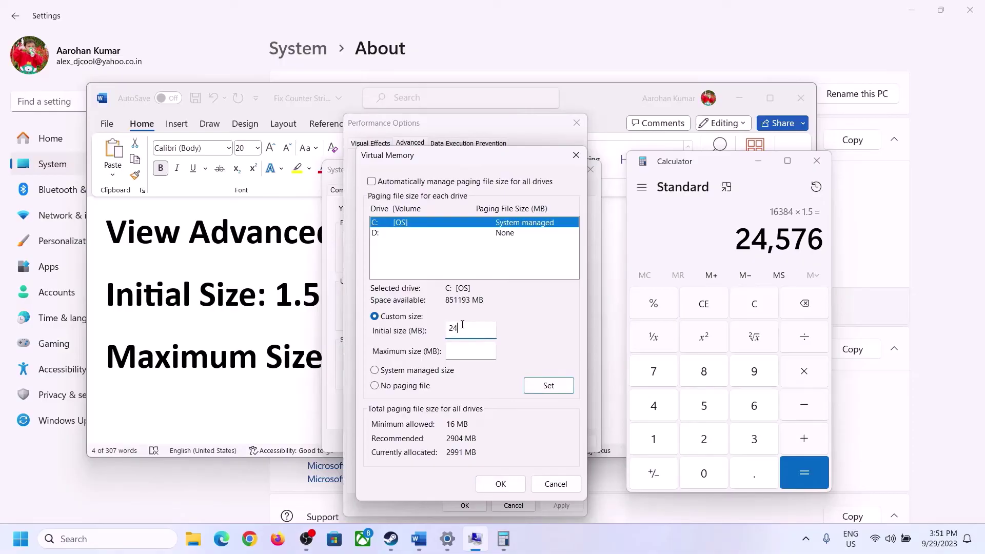
pyautogui.write('576')
pyautogui.click(492, 351)
# Reread the Maximum Size rule in the Word document and clear the previous calculation in Calculator
pyautogui.click(292, 361)
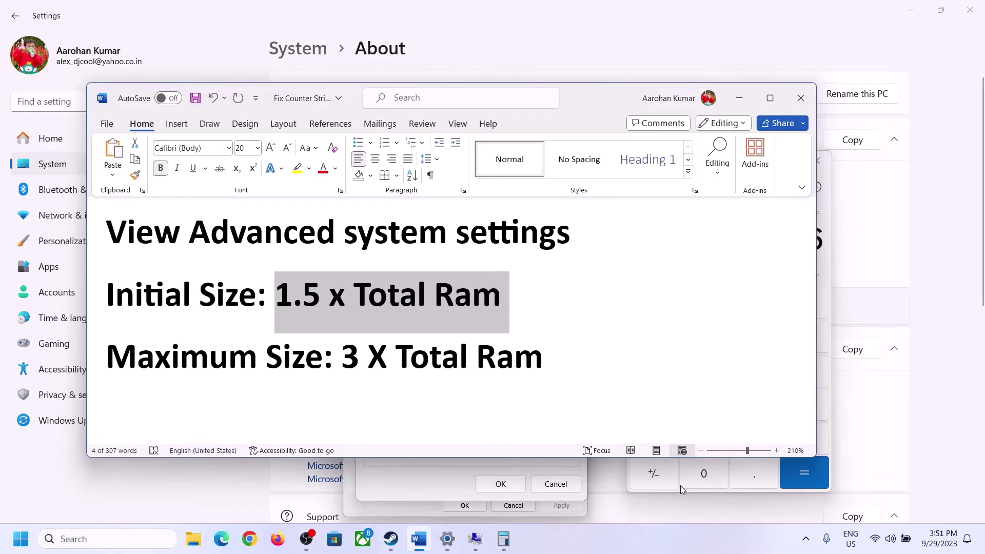
pyautogui.click(827, 265)
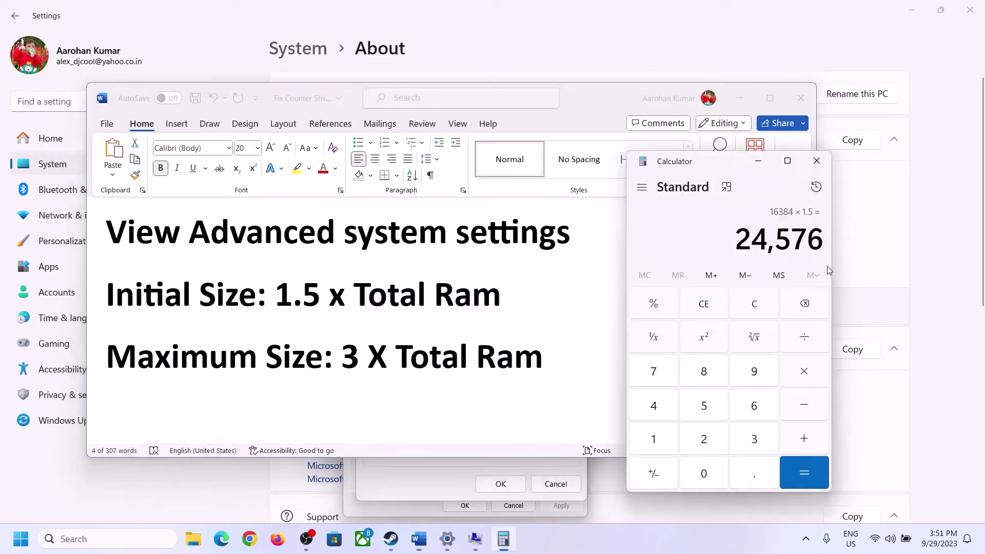
pyautogui.click(754, 304)
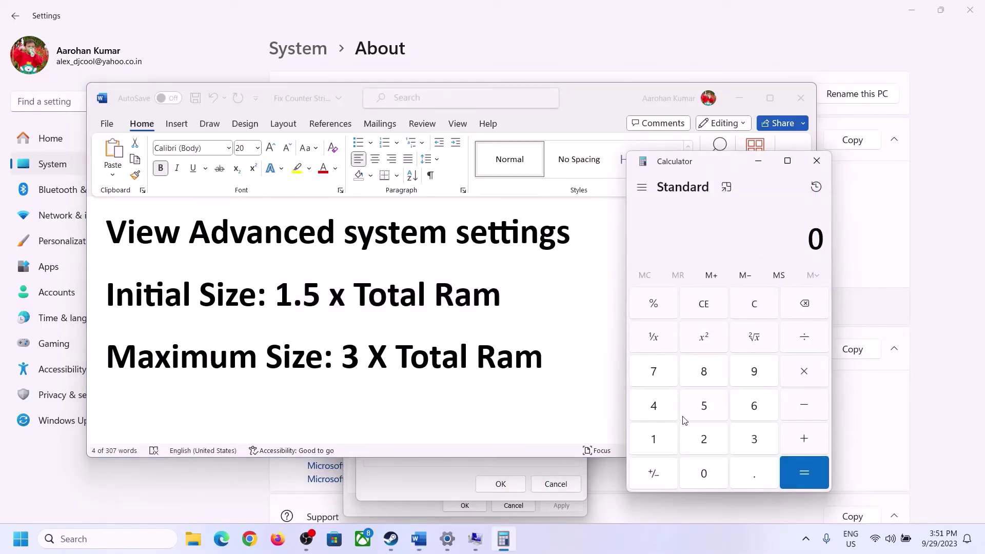
# Recheck the installed RAM in the About settings and calculate 16 × 1024 in Calculator
pyautogui.click(447, 539)
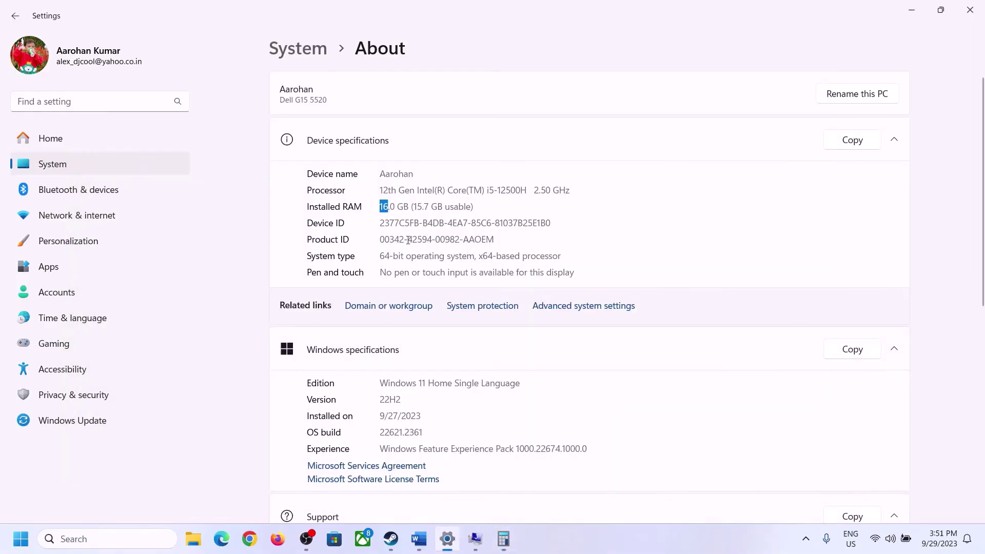
pyautogui.click(503, 536)
pyautogui.click(662, 436)
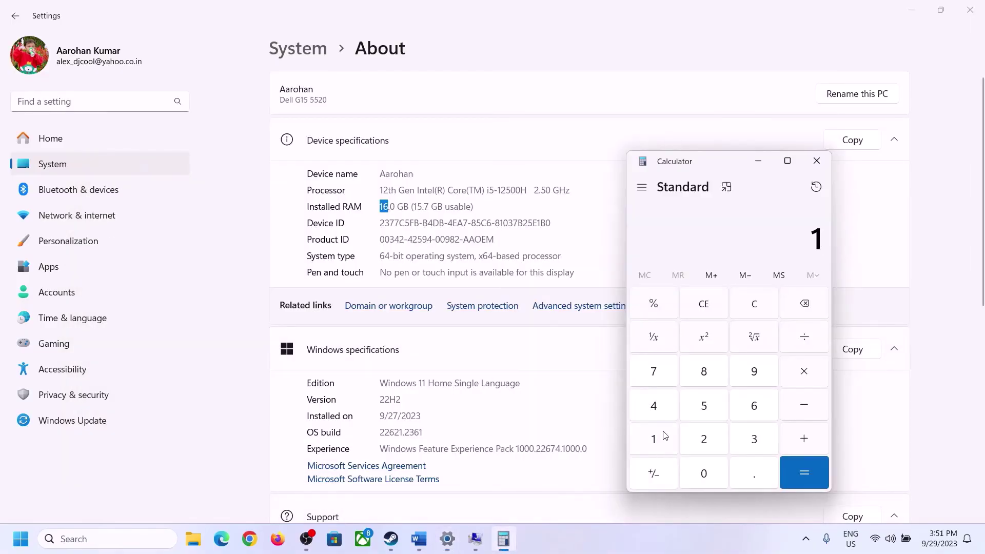
pyautogui.click(752, 407)
pyautogui.click(791, 371)
pyautogui.click(659, 432)
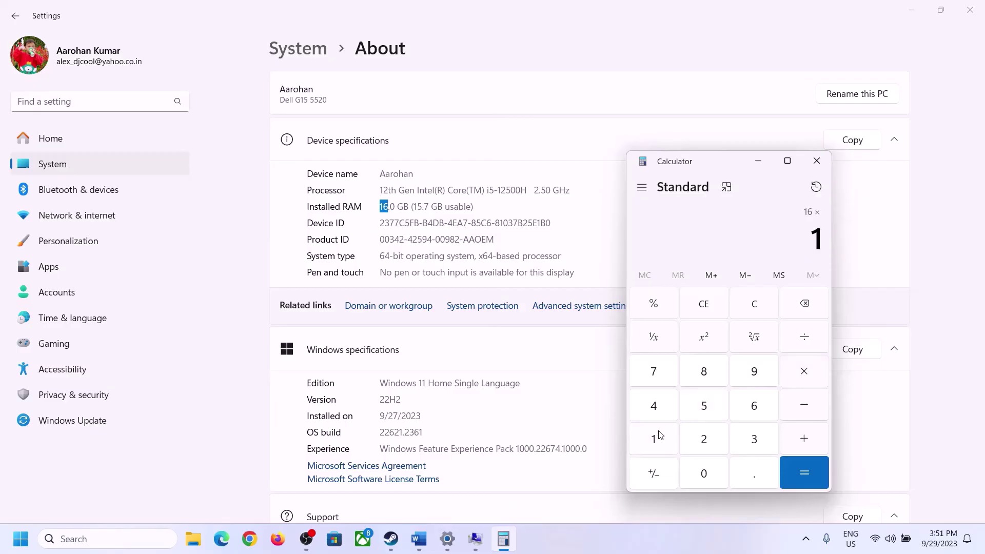
pyautogui.click(695, 467)
pyautogui.click(705, 438)
pyautogui.click(661, 414)
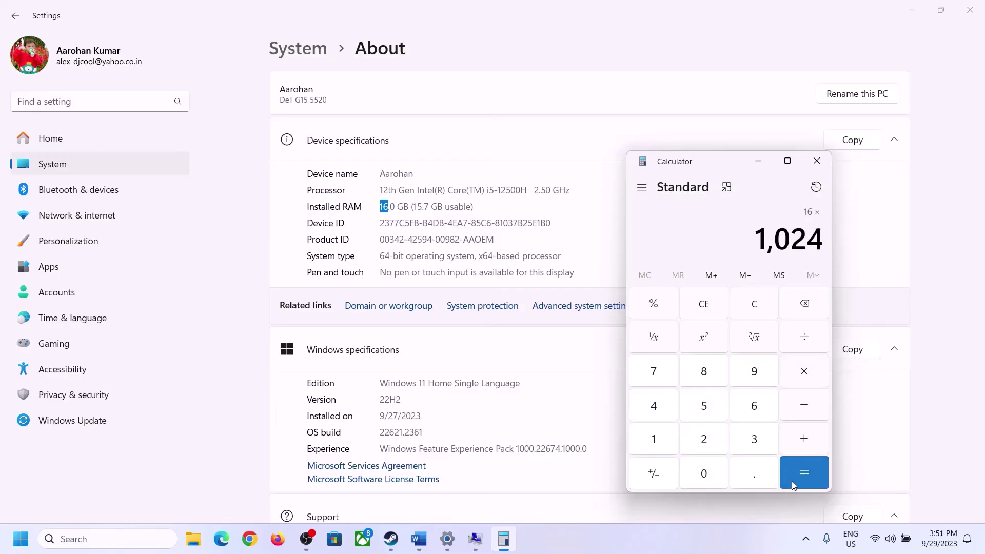
pyautogui.click(823, 467)
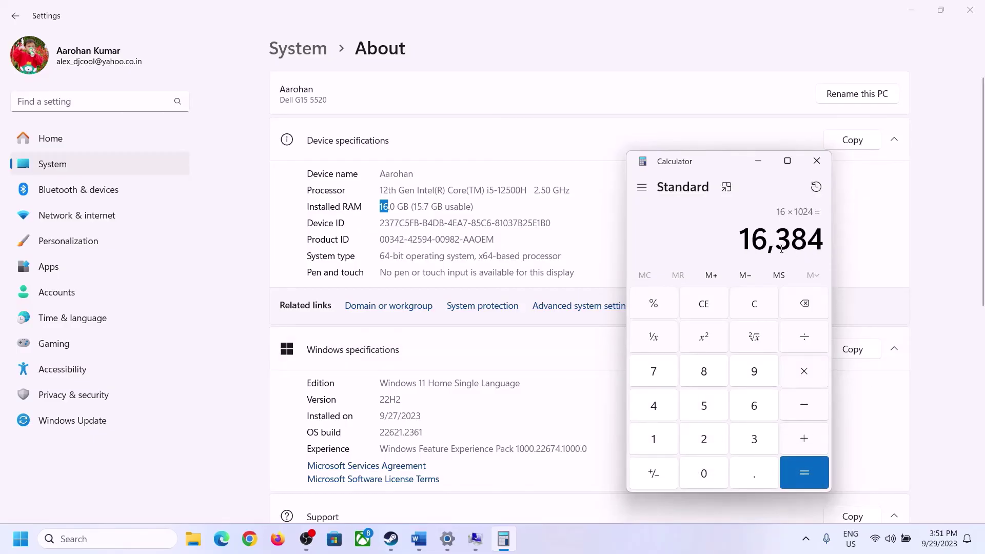
# Check the Maximum Size rule in the Word document and multiply the RAM in megabytes by 3
pyautogui.click(419, 538)
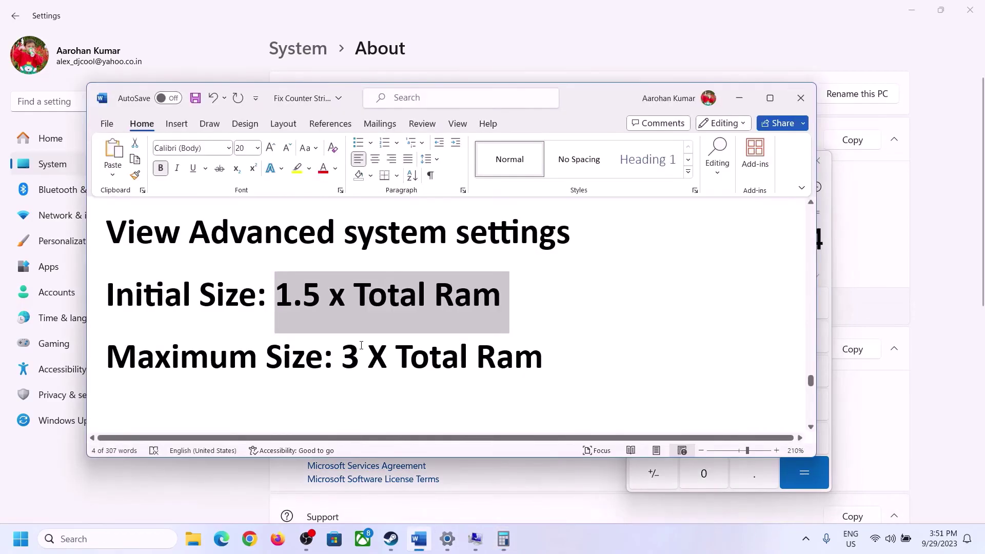
pyautogui.click(826, 275)
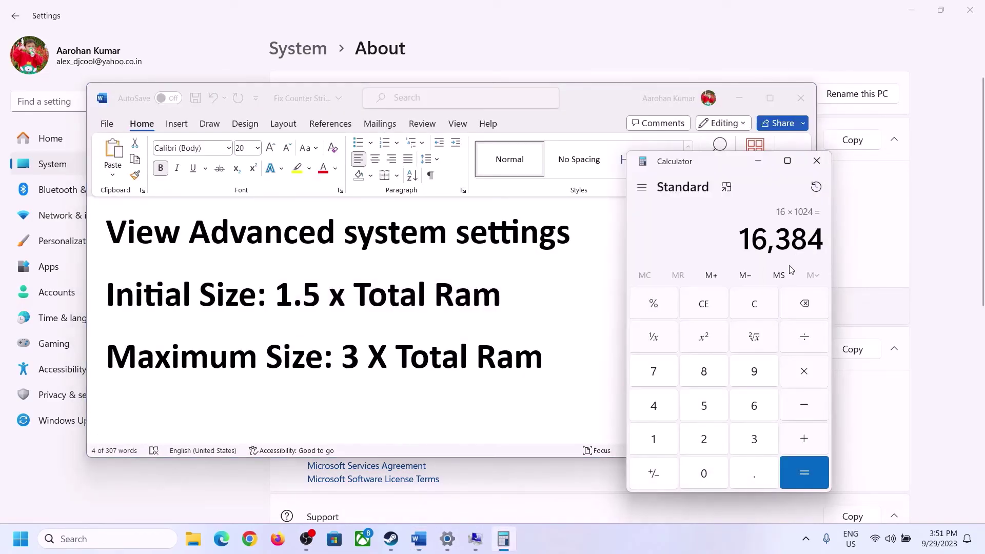
pyautogui.click(804, 374)
pyautogui.click(746, 440)
pyautogui.click(811, 470)
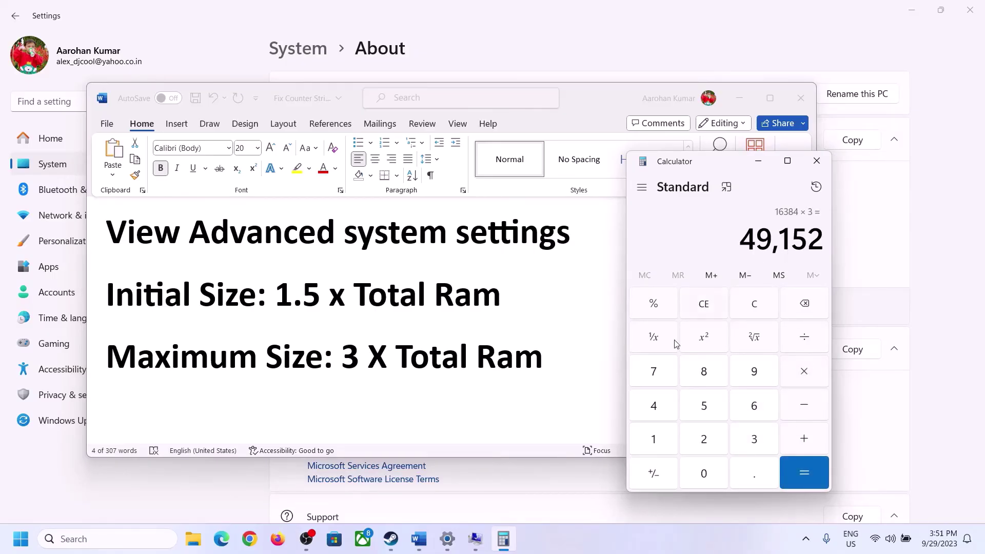
# Set the custom maximum size for drive C to 49152 MB and confirm the new paging file sizes
pyautogui.moveTo(476, 539)
pyautogui.click(483, 477)
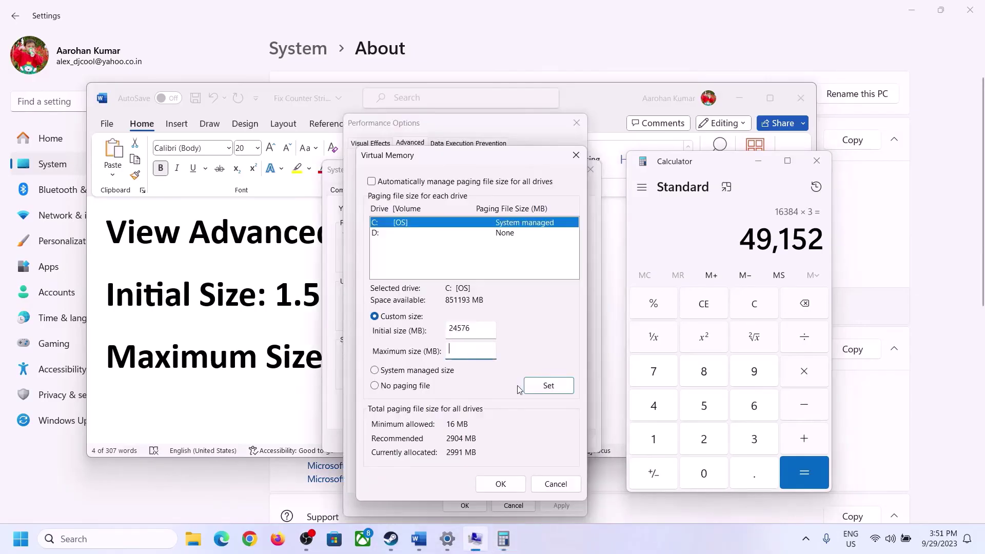
pyautogui.write('49152')
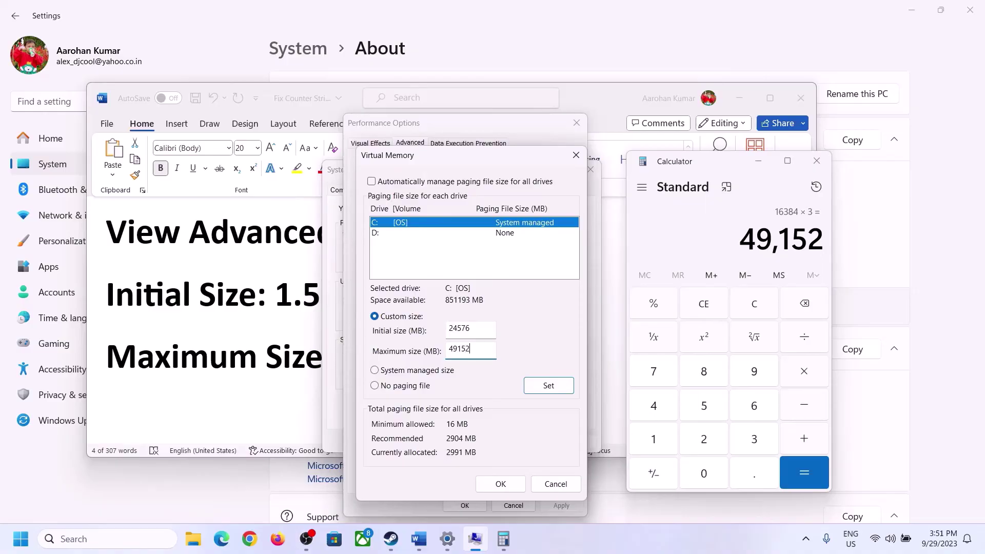
pyautogui.click(549, 388)
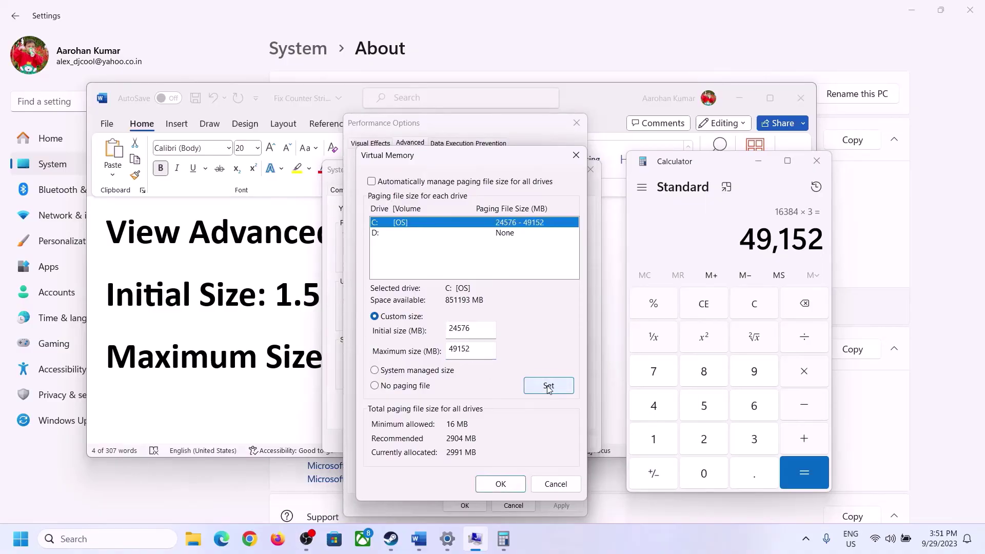
pyautogui.click(505, 483)
pyautogui.click(611, 316)
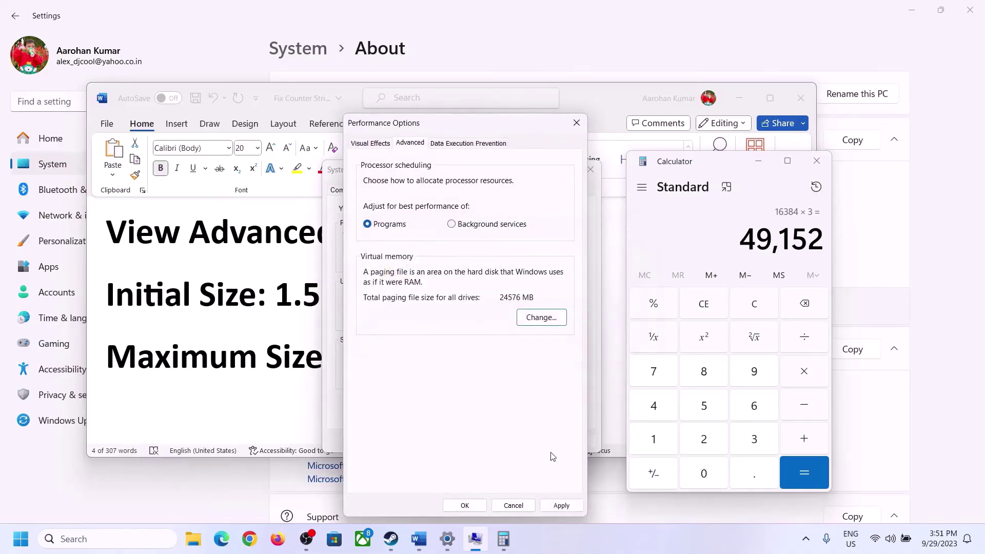
# Apply and close Performance Options and System Properties, and dismiss the restart prompt without restarting
pyautogui.click(560, 504)
pyautogui.click(467, 506)
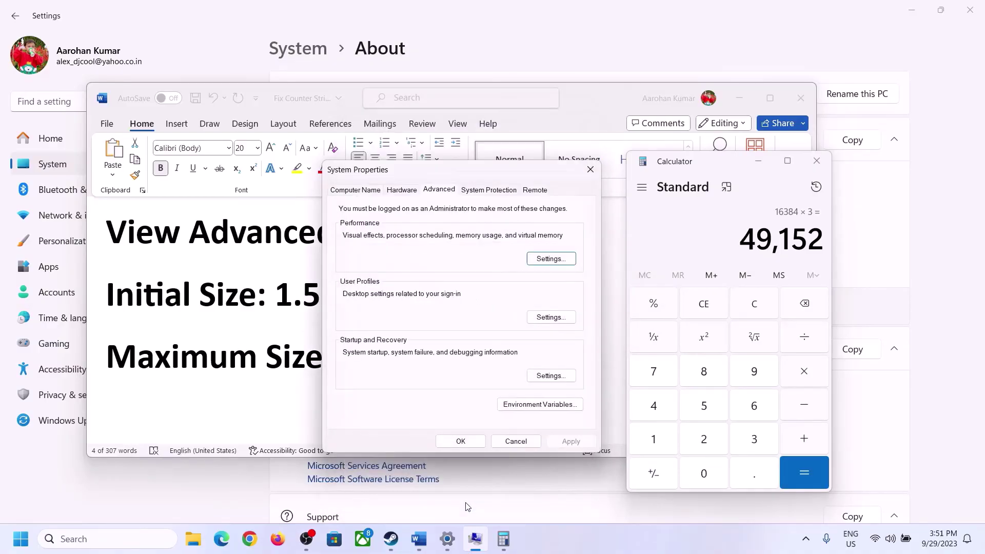
pyautogui.click(469, 440)
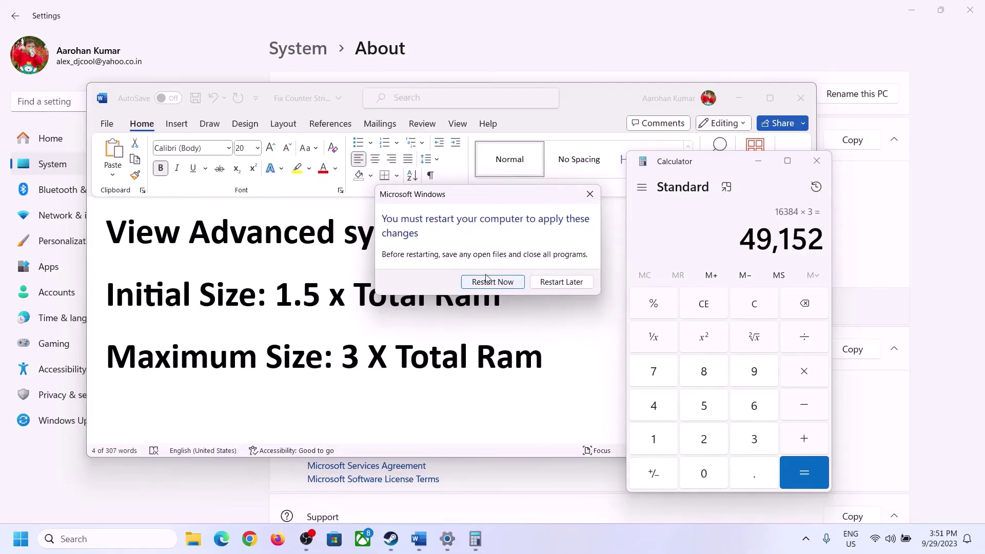
pyautogui.click(589, 195)
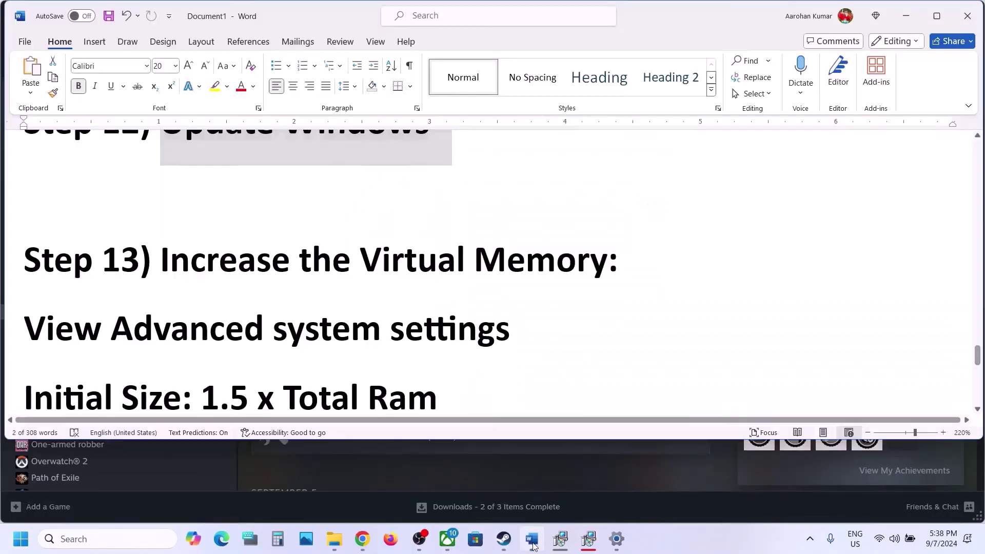
# Return to the Word document and highlight Step 14, "Update System BIOS"
pyautogui.click(532, 538)
pyautogui.scroll(-5, 418, 287)
pyautogui.scroll(-1, 417, 289)
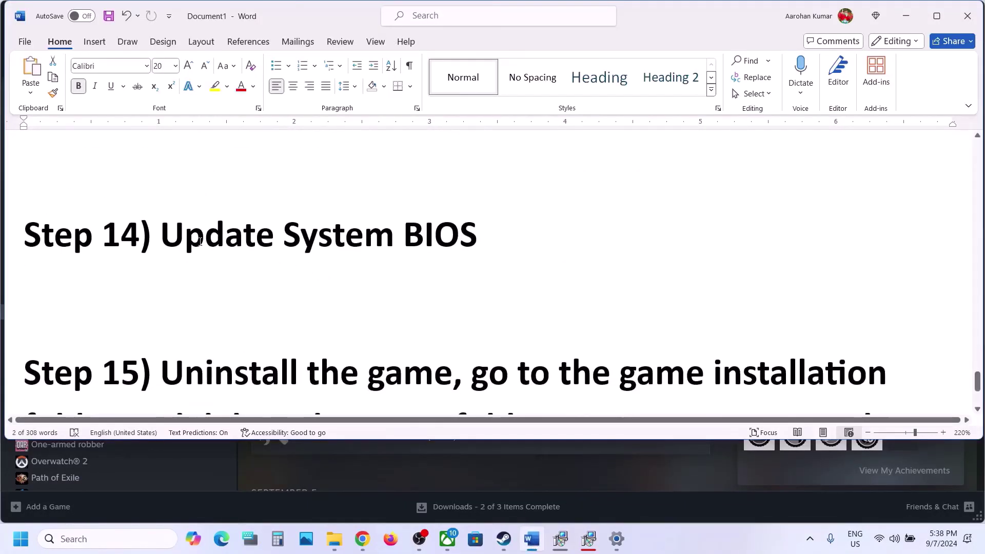
pyautogui.moveTo(179, 233); pyautogui.dragTo(473, 238)
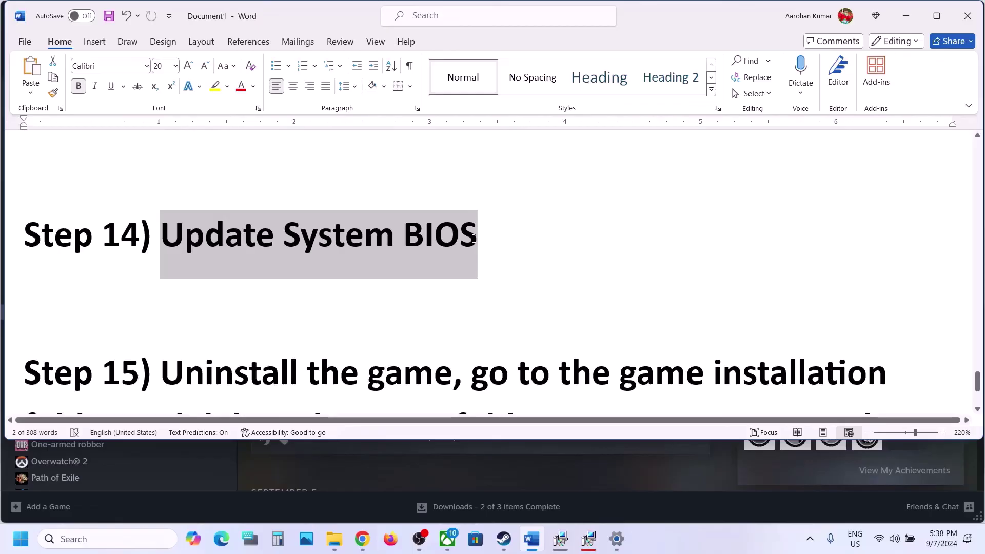
# Check the battery charge level in the Windows quick settings and close them again
pyautogui.moveTo(473, 238); pyautogui.dragTo(474, 239)
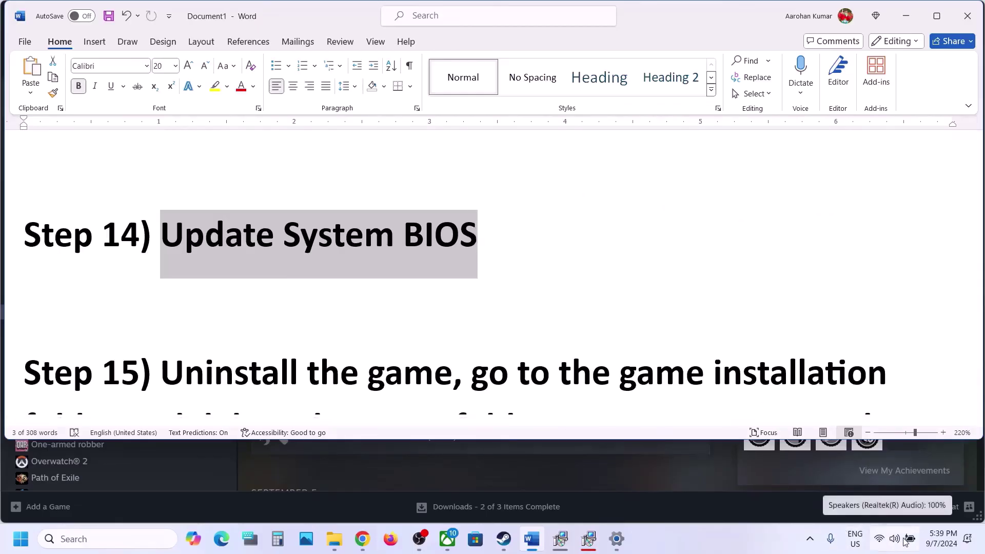
pyautogui.click(902, 539)
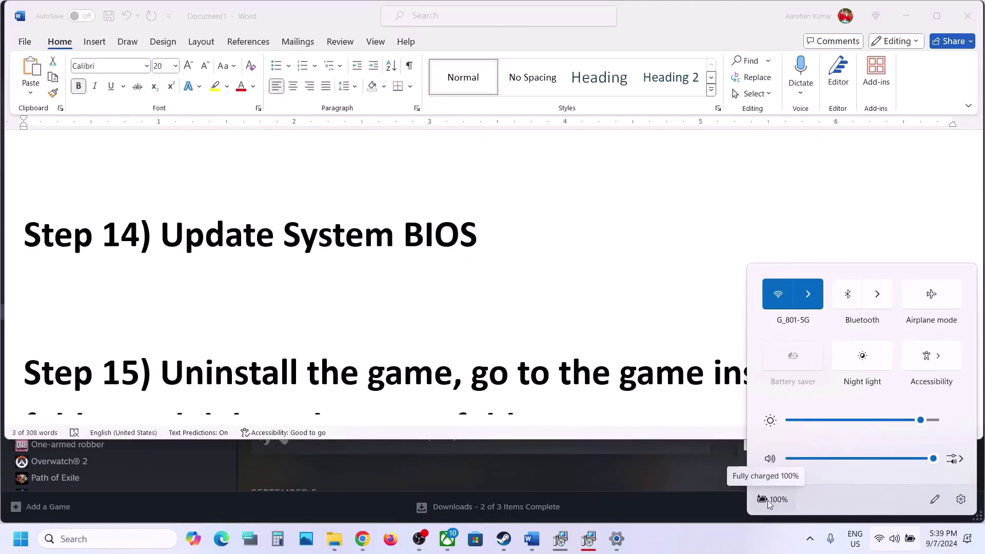
pyautogui.click(720, 547)
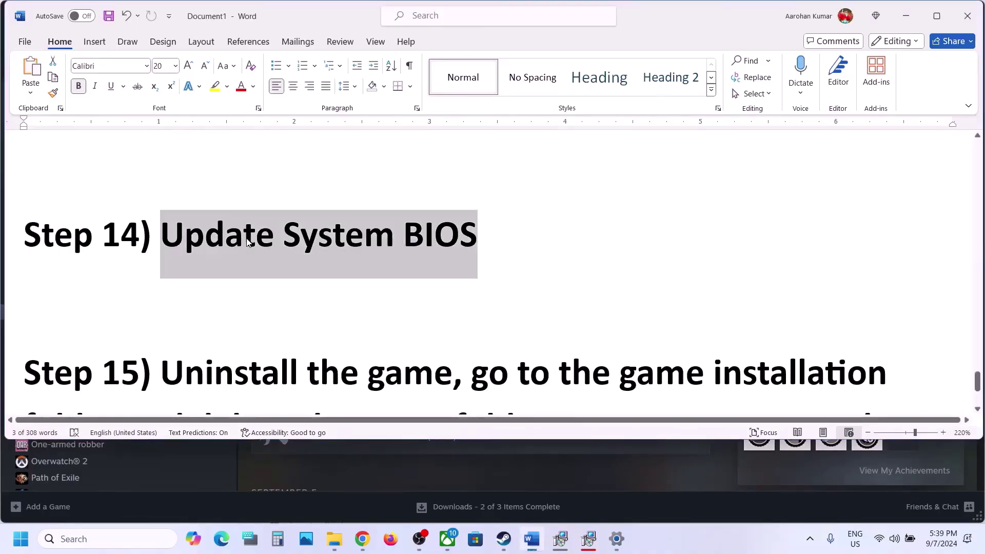
# Go to Step 15 in the Word document and highlight its instructions for uninstalling and reinstalling the game
pyautogui.scroll(-4, 247, 243)
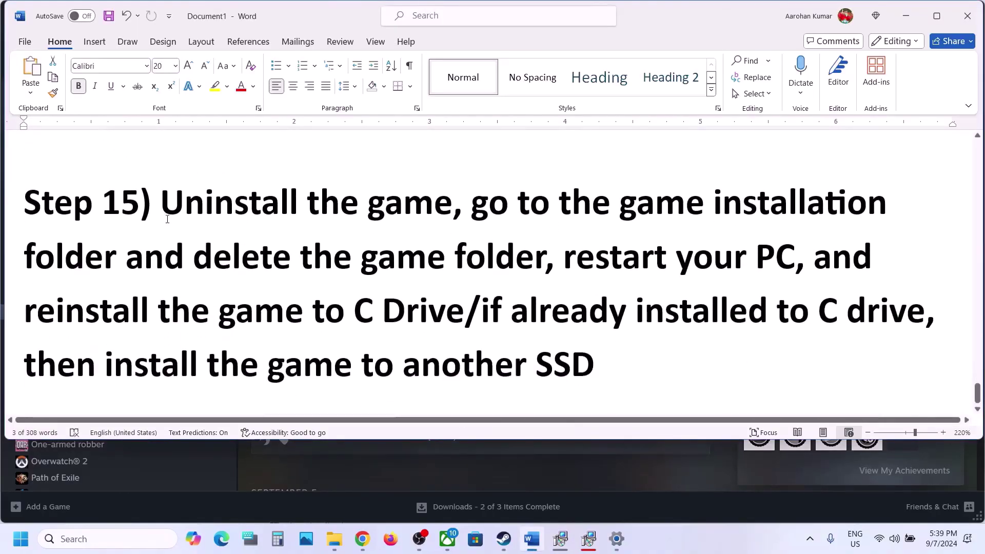
pyautogui.moveTo(162, 202); pyautogui.dragTo(620, 371)
pyautogui.click(620, 370)
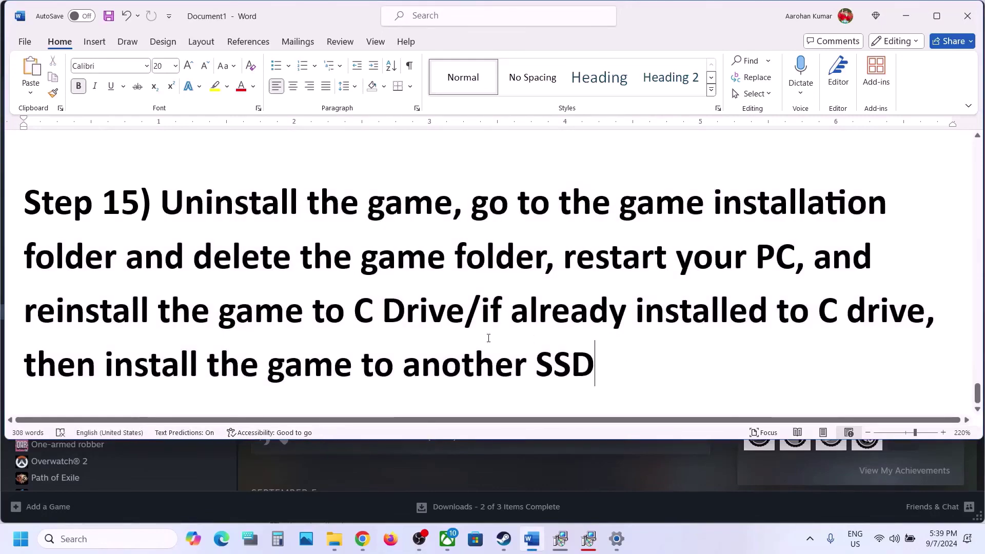
# Switch to Steam and show the Uninstall option among the management commands for NBA 2K25
pyautogui.click(504, 539)
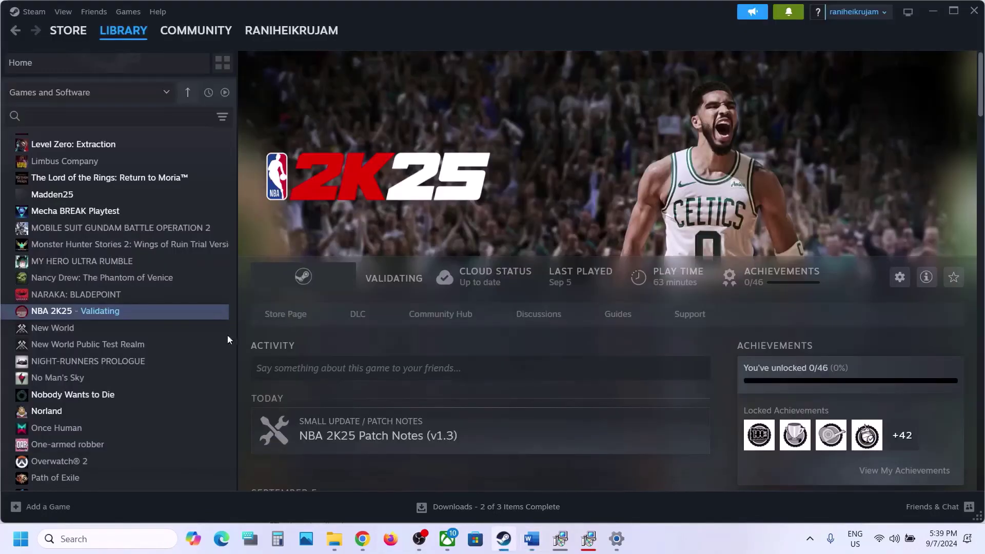
pyautogui.rightClick(101, 311)
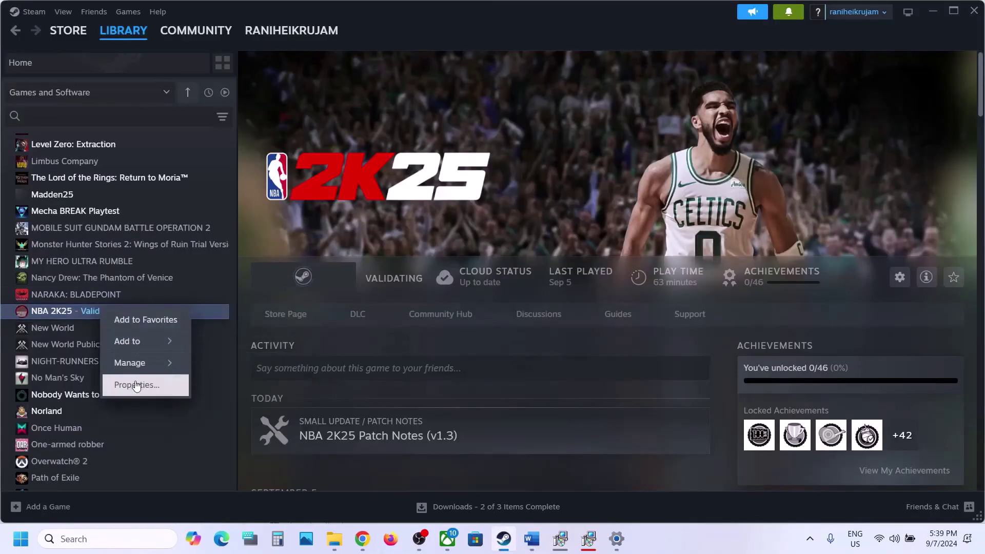
pyautogui.moveTo(132, 363)
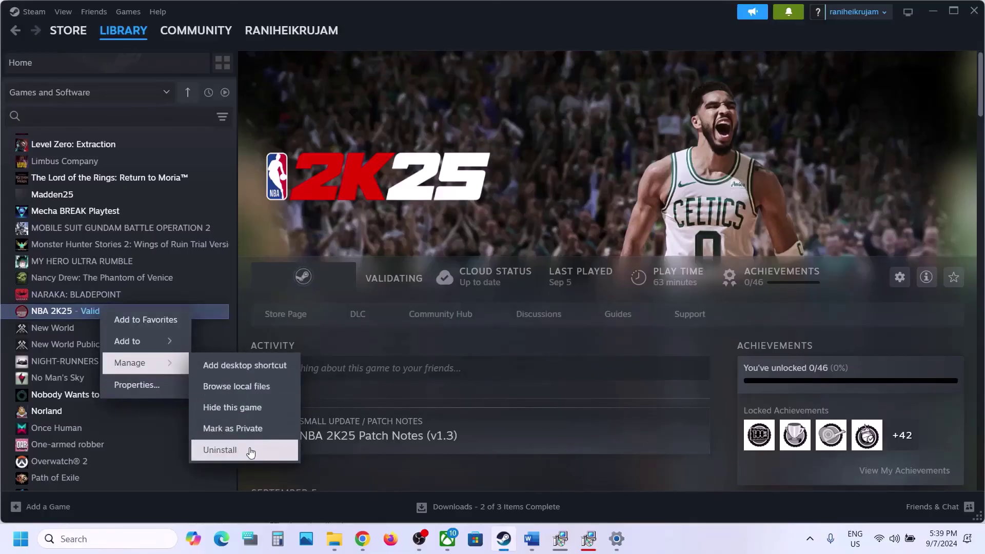
# Return to the Word document, highlight Step 15's folder deletion, restart and C drive or other SSD reinstall instructions, and switch back to Steam
pyautogui.click(532, 539)
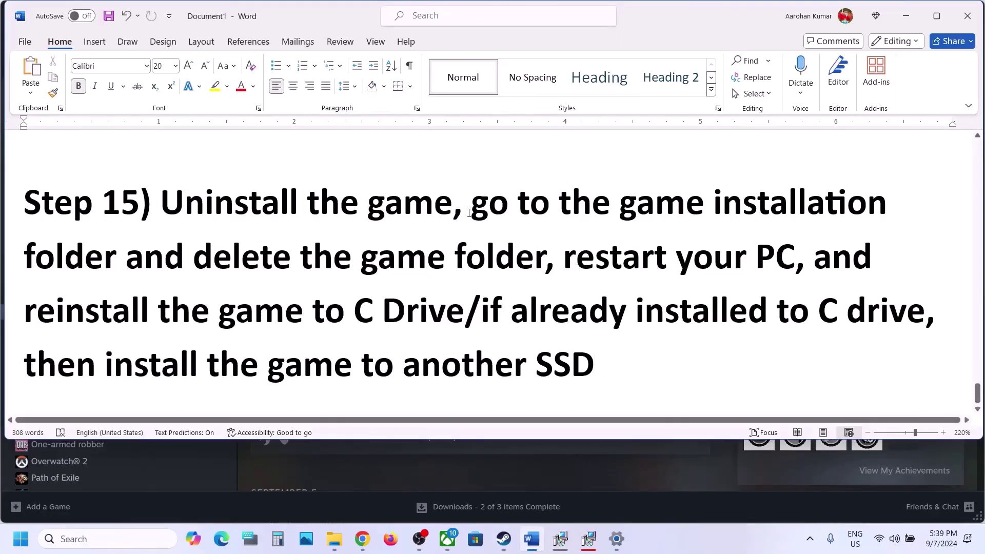
pyautogui.moveTo(471, 204); pyautogui.dragTo(454, 312)
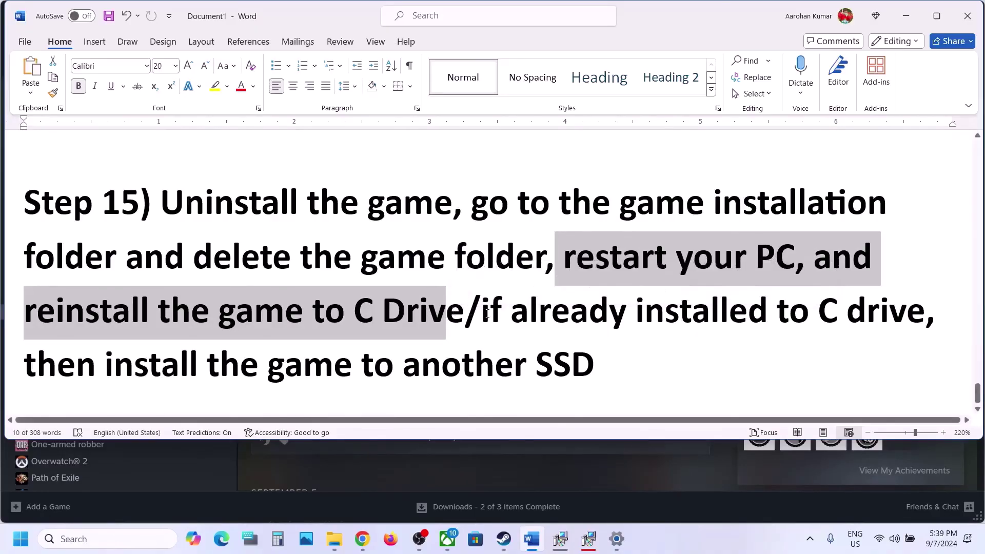
pyautogui.moveTo(482, 313); pyautogui.dragTo(595, 366)
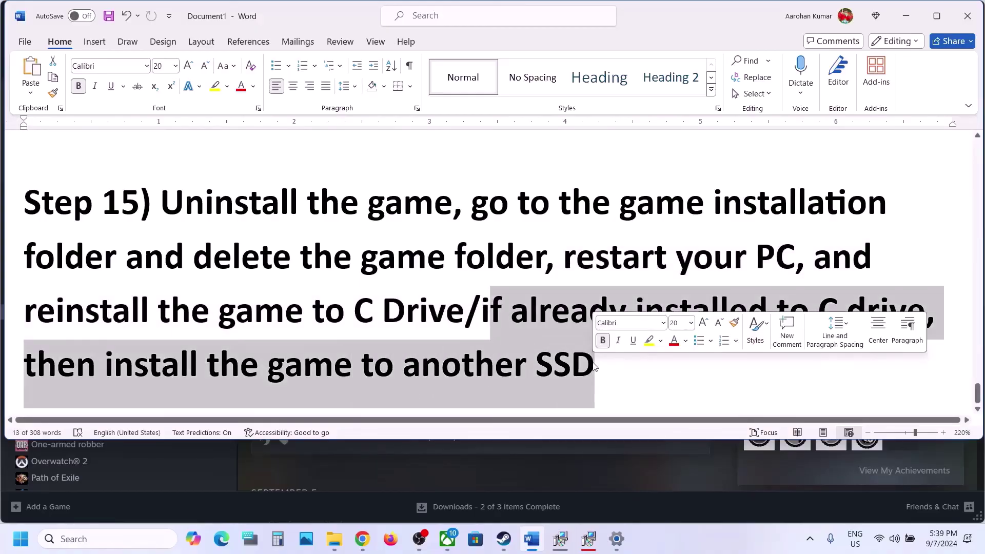
pyautogui.click(734, 474)
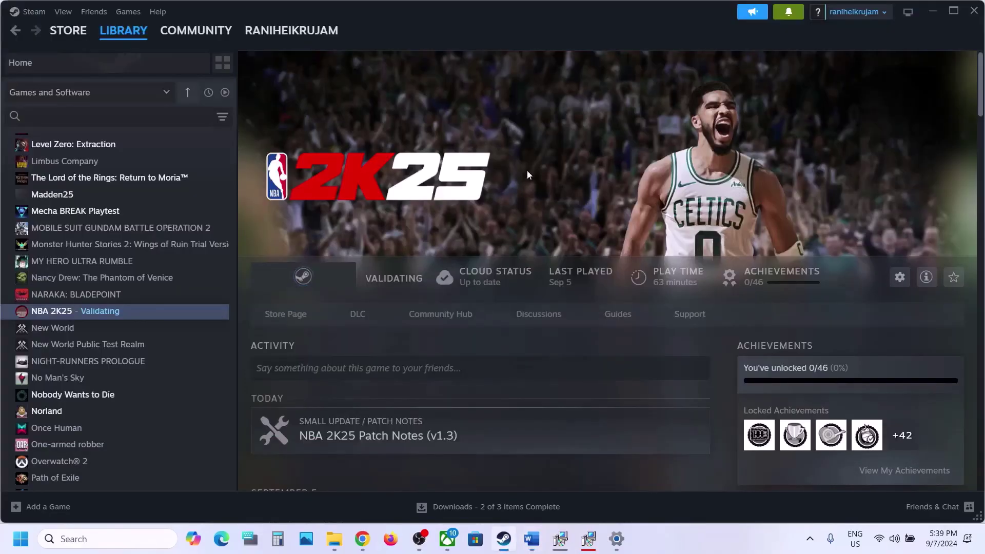